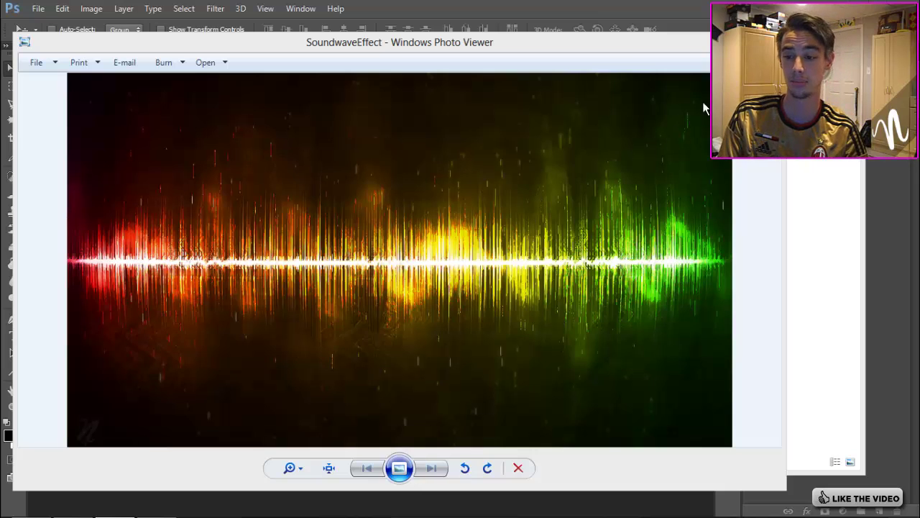
# Close the SoundwaveEffect preview in Windows Photo Viewer to reveal the empty Photoshop workspace
pyautogui.press('F11')
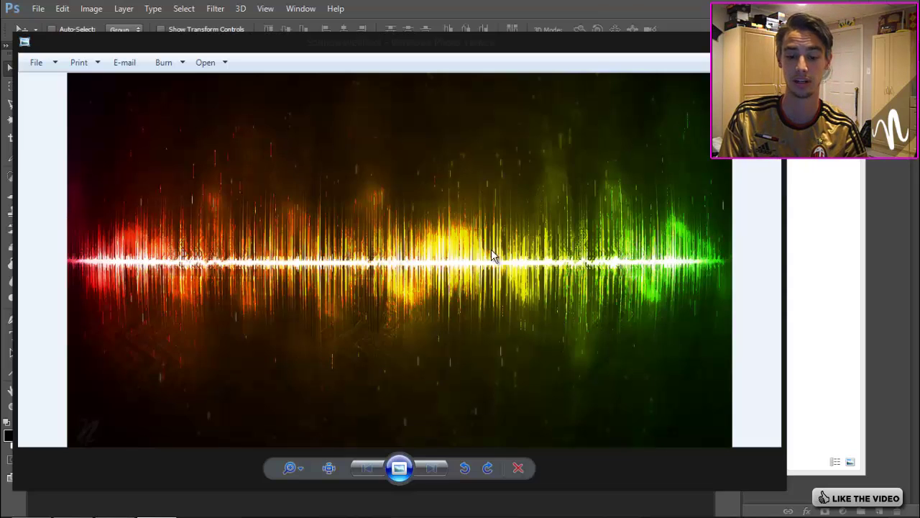
pyautogui.hotkey('alt', 'F4')
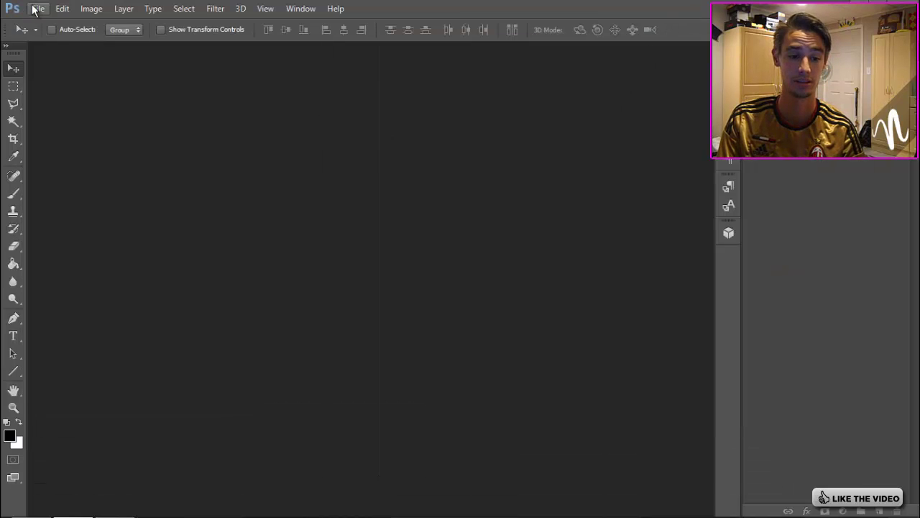
# Create a new white 1280 × 720 px document at 72 pixels/inch
pyautogui.click(36, 8)
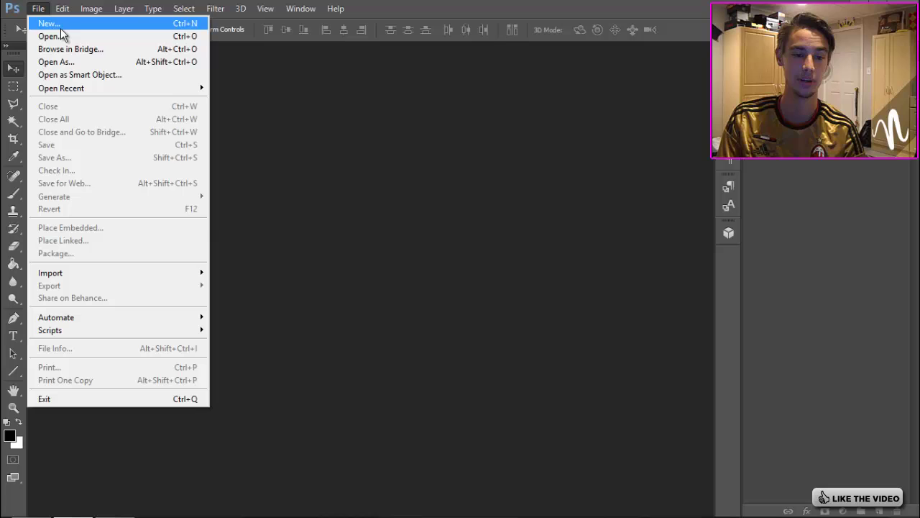
pyautogui.click(60, 26)
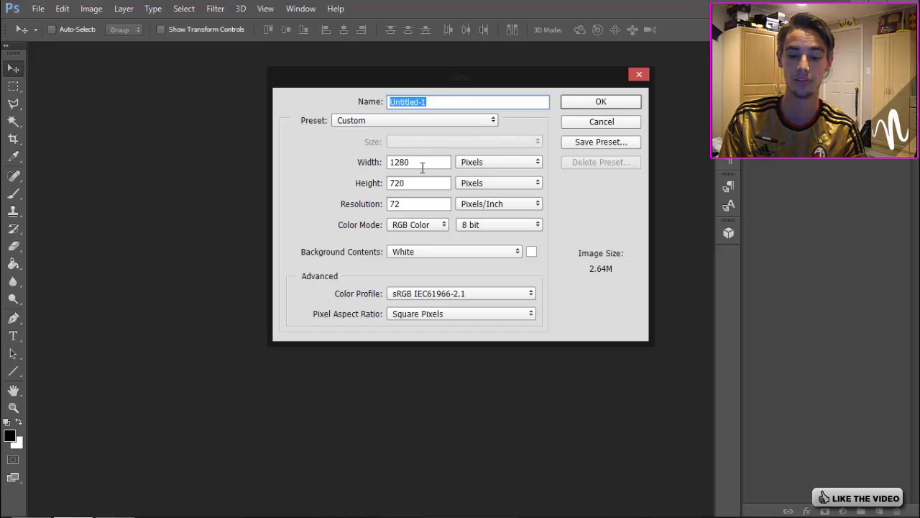
pyautogui.click(601, 104)
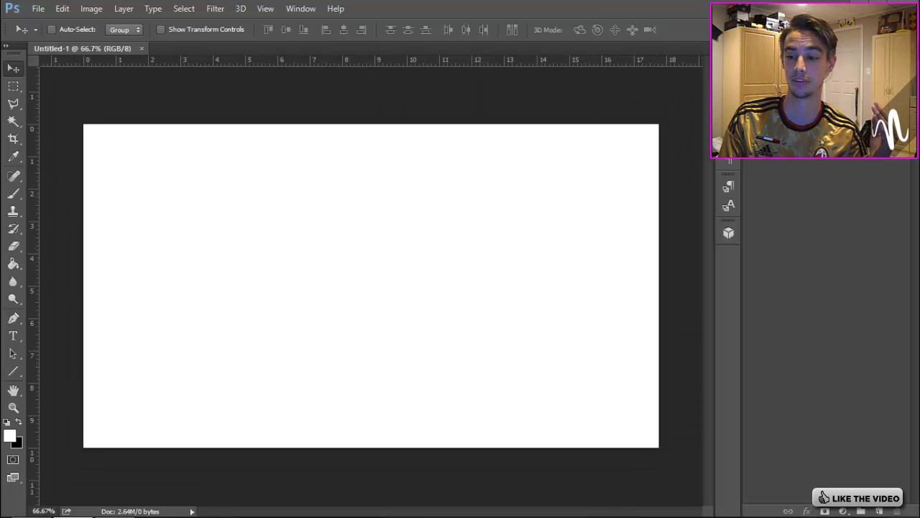
# Convert the Background into Layer 0 and fill it with black
pyautogui.doubleClick(805, 100)
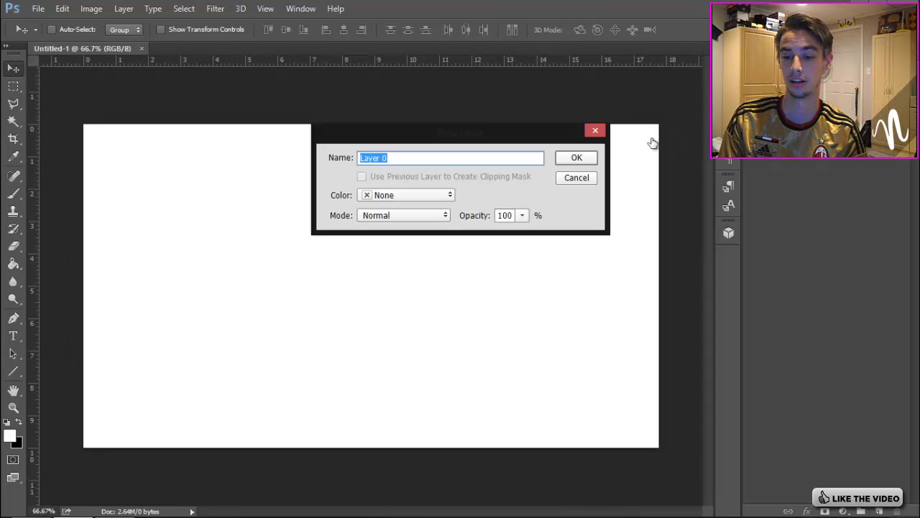
pyautogui.click(576, 158)
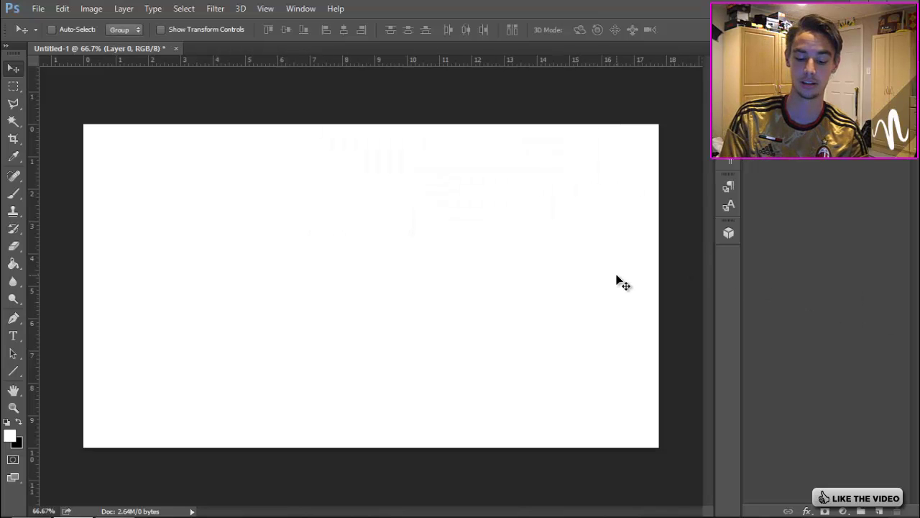
pyautogui.hotkey('ctrl', 'BackSpace')
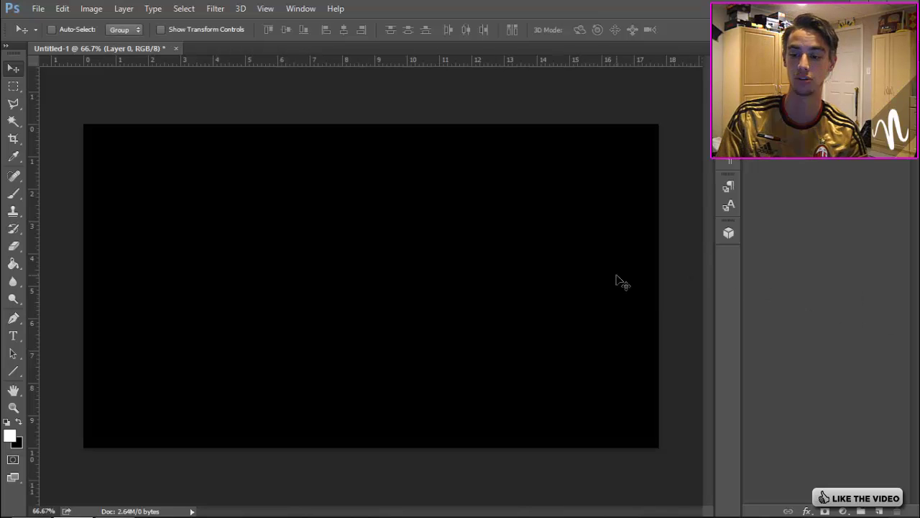
# Draw a thin white horizontal line across the canvas middle with the Line Tool
pyautogui.click(13, 373)
pyautogui.rightClick(14, 372)
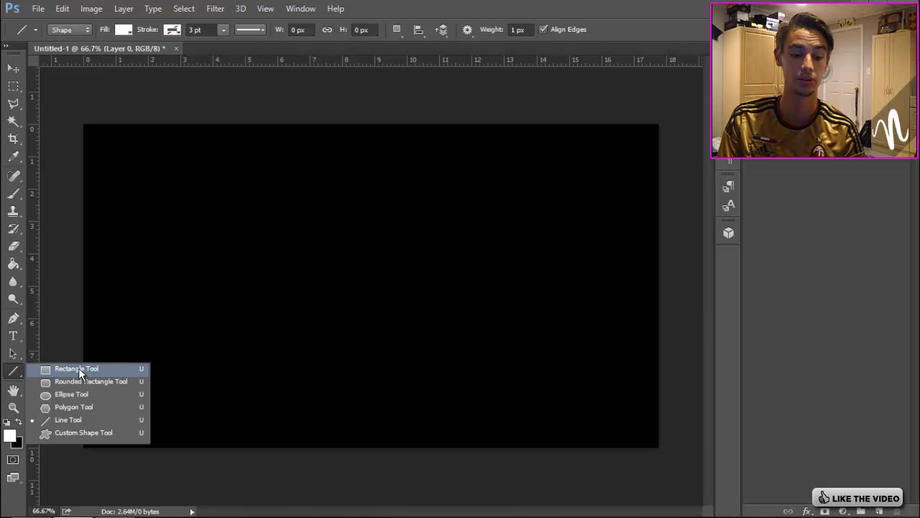
pyautogui.click(76, 421)
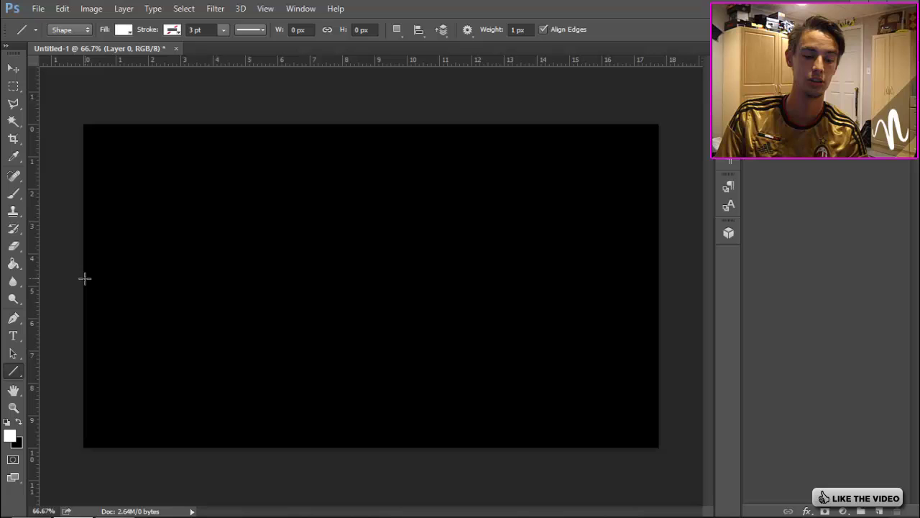
pyautogui.moveTo(85, 279); pyautogui.dragTo(658, 288)
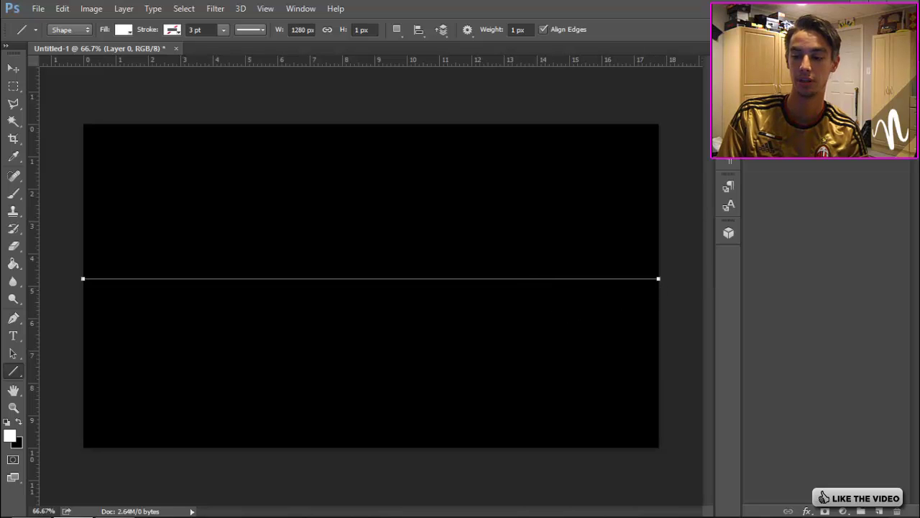
# Rasterize the line shape layer
pyautogui.rightClick(873, 109)
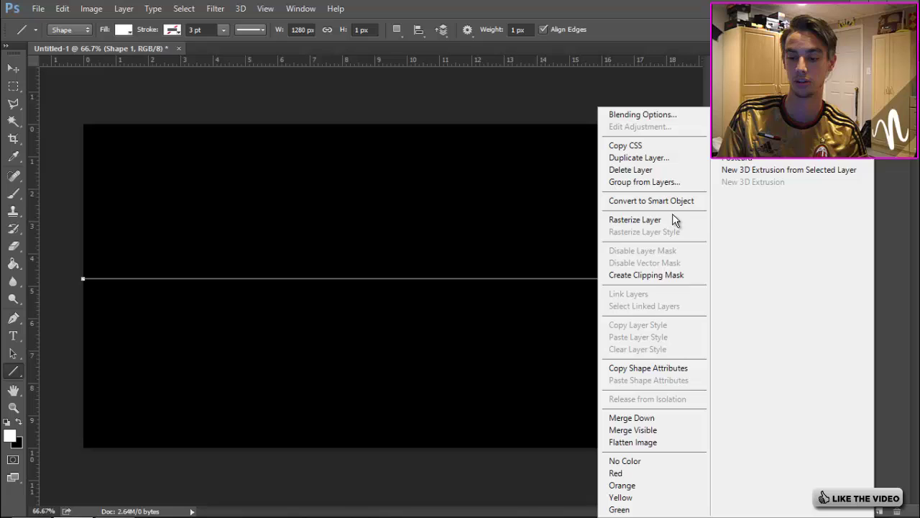
pyautogui.click(673, 219)
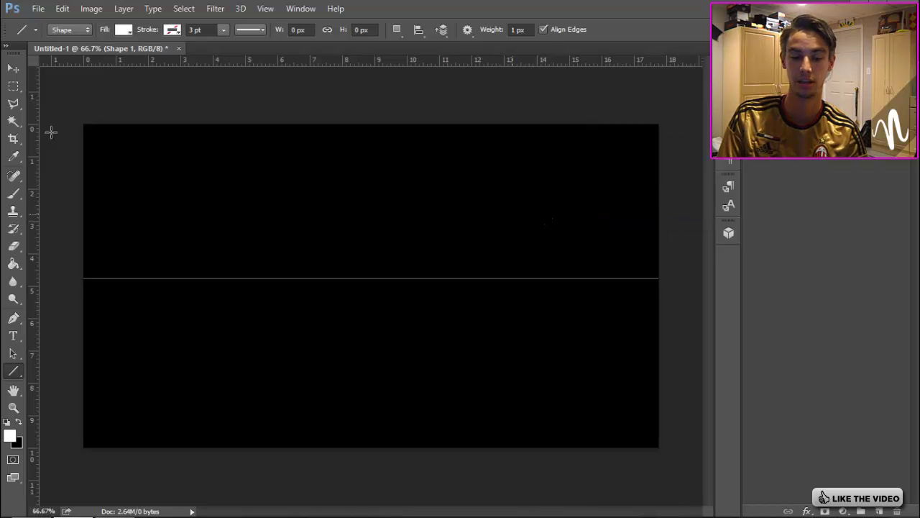
pyautogui.click(13, 67)
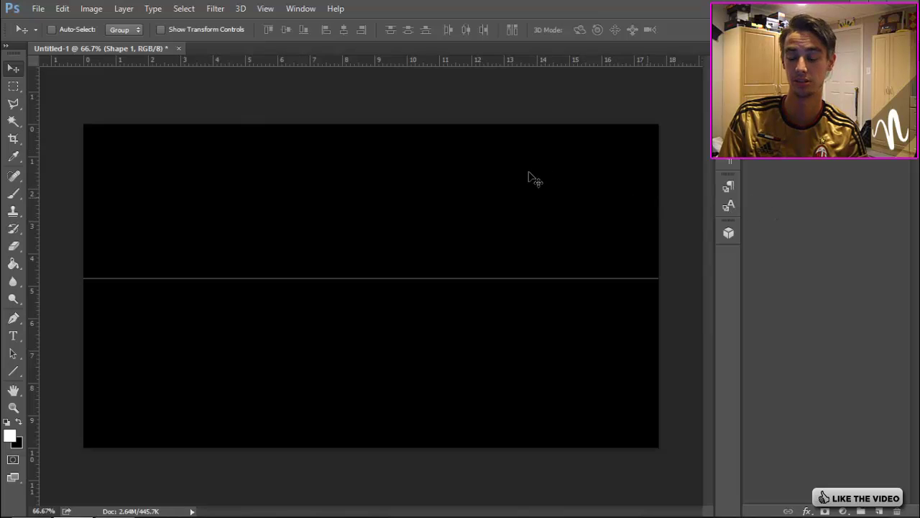
# Rotate the canvas 90° clockwise and duplicate the line layer
pyautogui.click(95, 11)
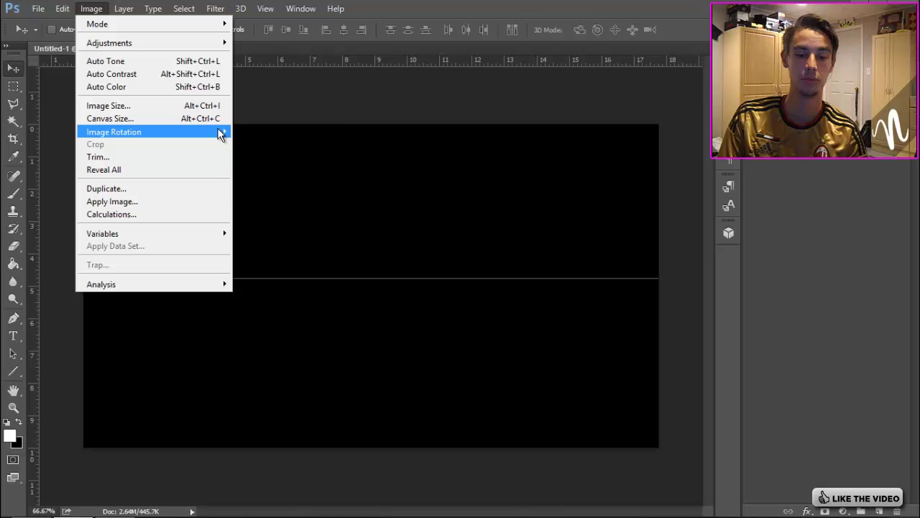
pyautogui.moveTo(219, 134)
pyautogui.click(265, 147)
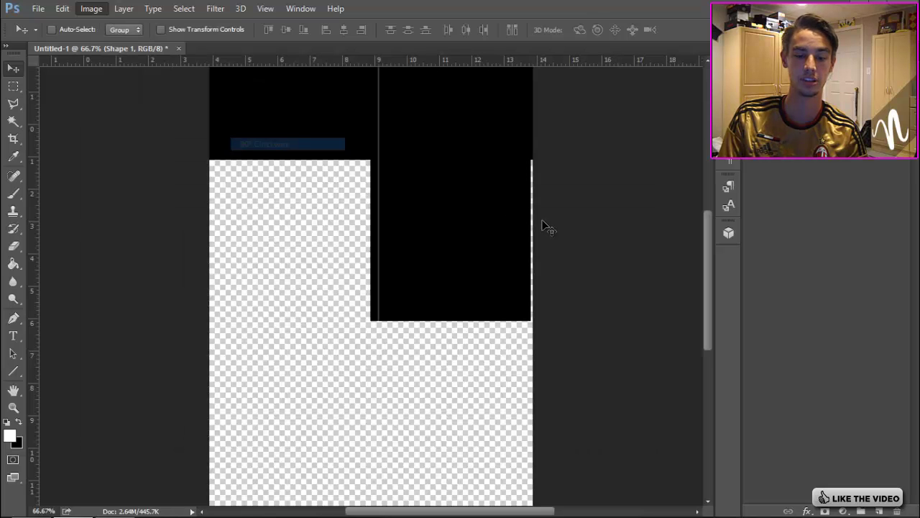
pyautogui.hotkey('ctrl', 'j')
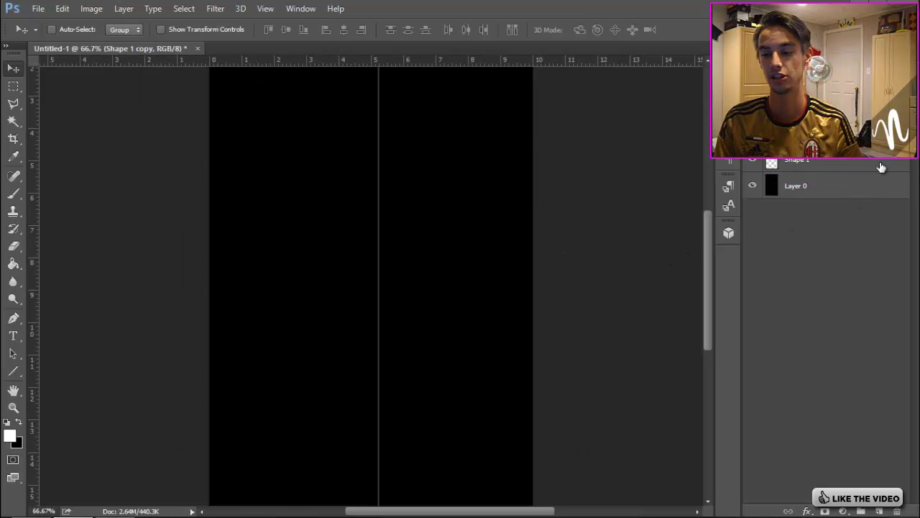
# Apply the Wind filter from the right to the line copy
pyautogui.click(216, 8)
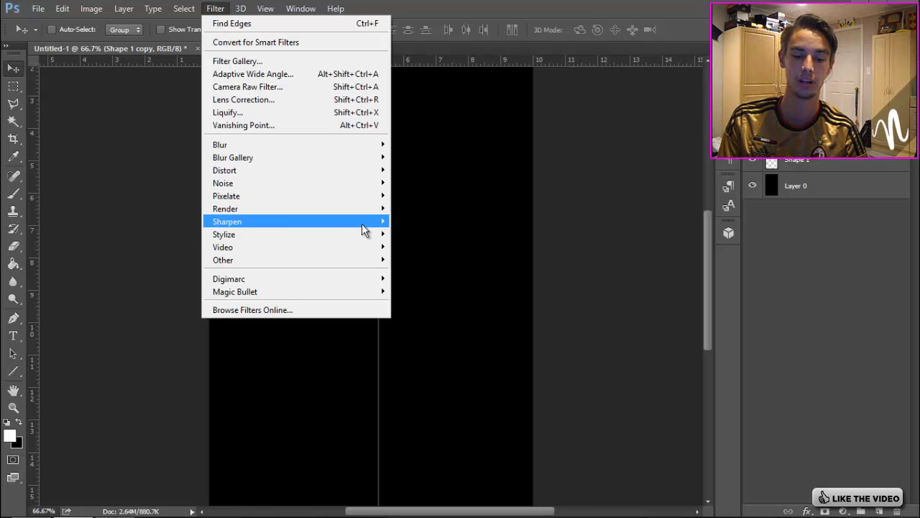
pyautogui.moveTo(372, 235)
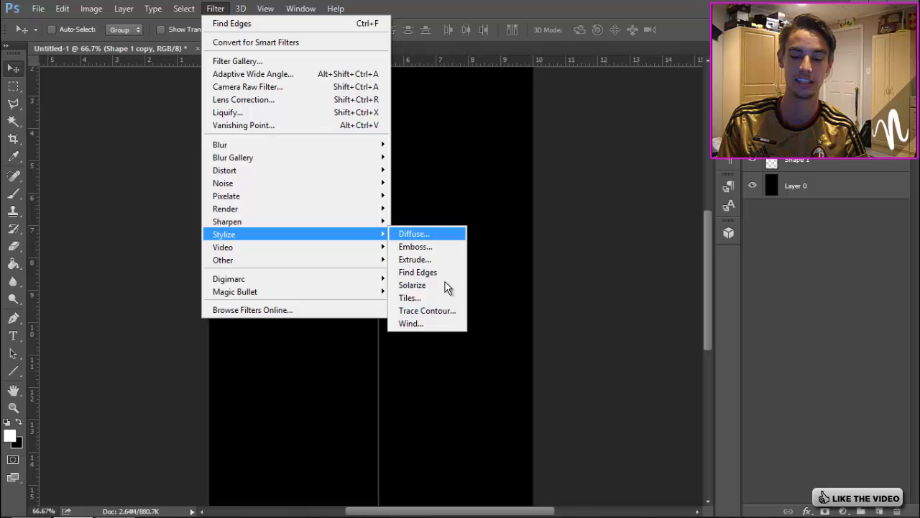
pyautogui.click(444, 323)
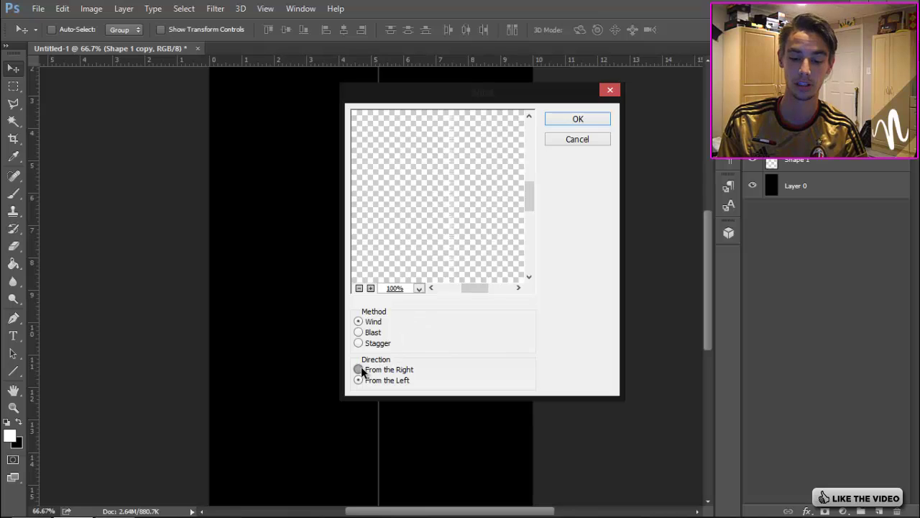
pyautogui.click(359, 369)
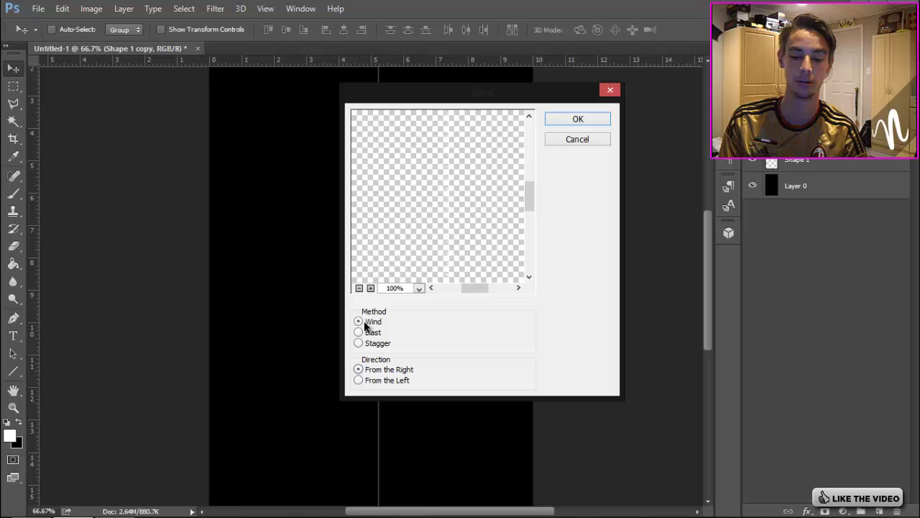
pyautogui.click(577, 119)
# Apply the Wind filter from the left to the original Shape 1 layer
pyautogui.click(820, 165)
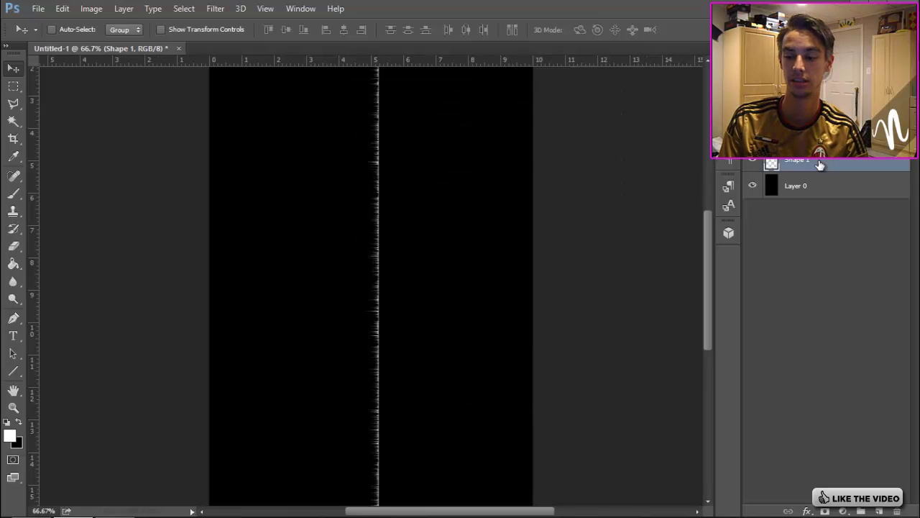
pyautogui.click(218, 10)
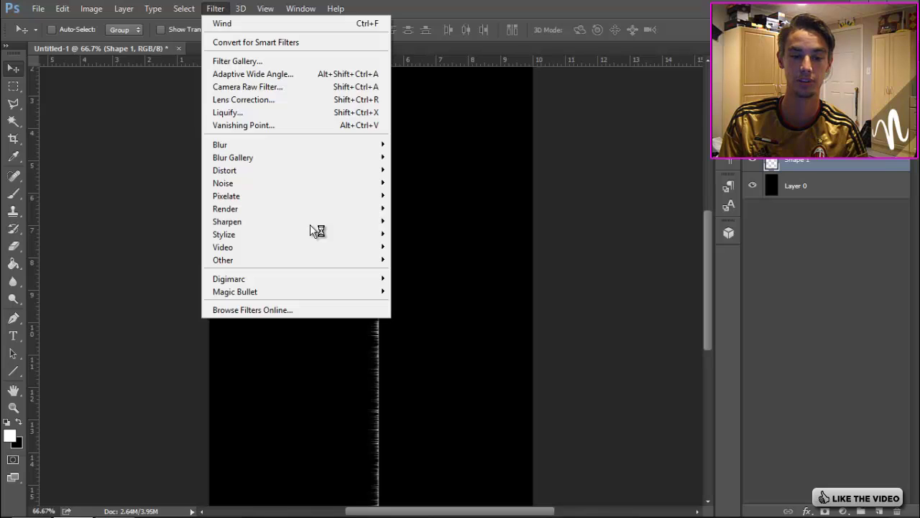
pyautogui.moveTo(342, 234)
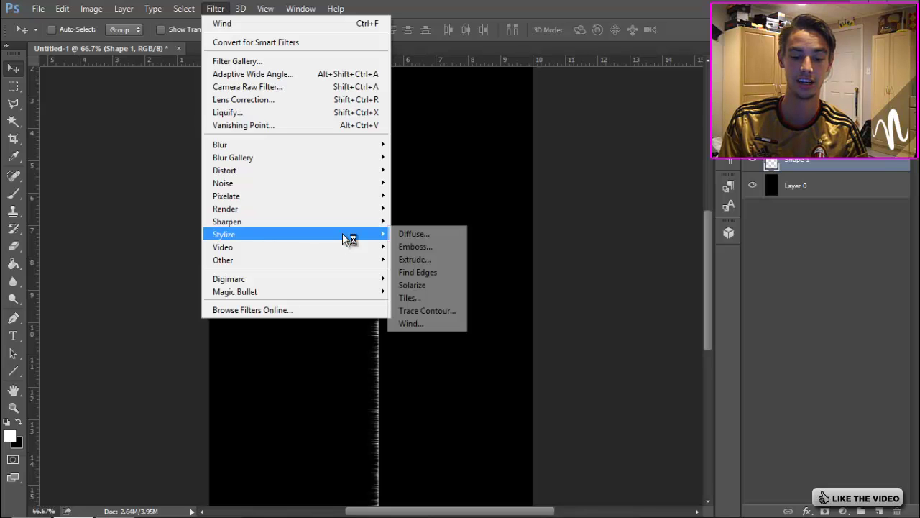
pyautogui.click(417, 324)
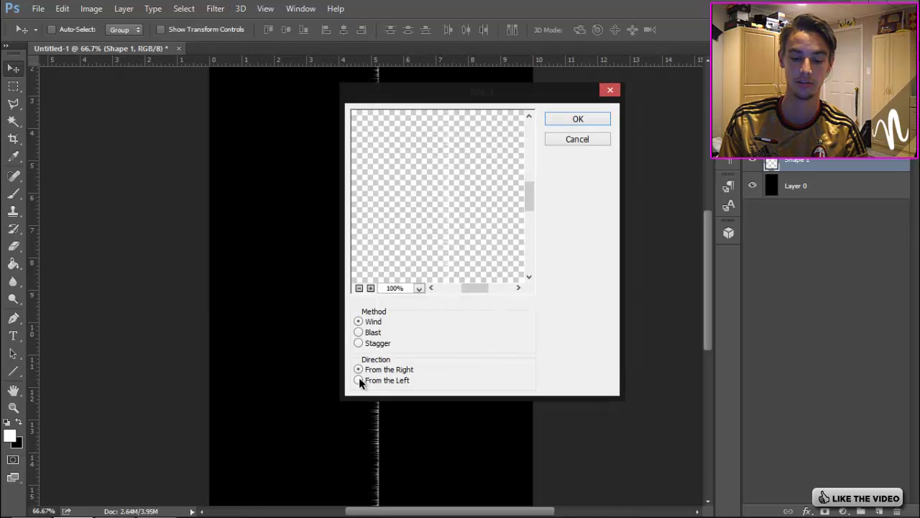
pyautogui.click(359, 380)
pyautogui.click(578, 120)
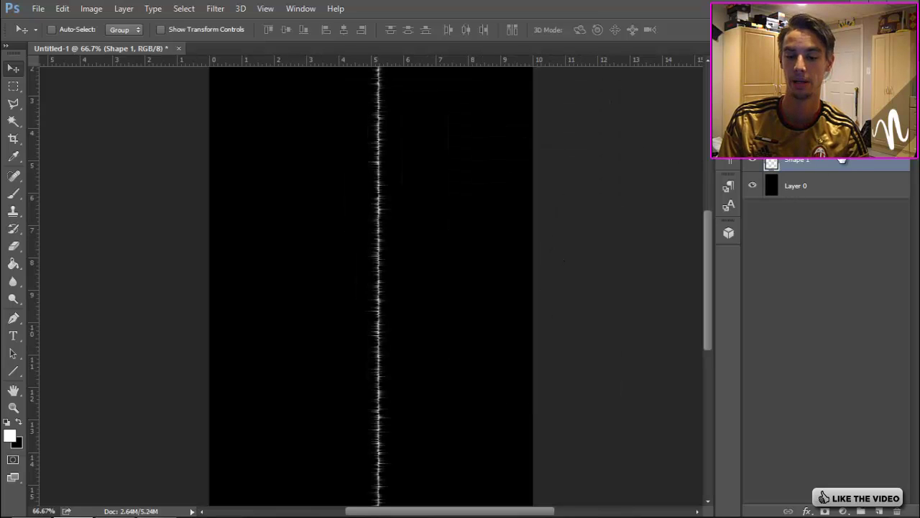
# Rotate the canvas 90° counter-clockwise and merge the visible layers
pyautogui.click(91, 9)
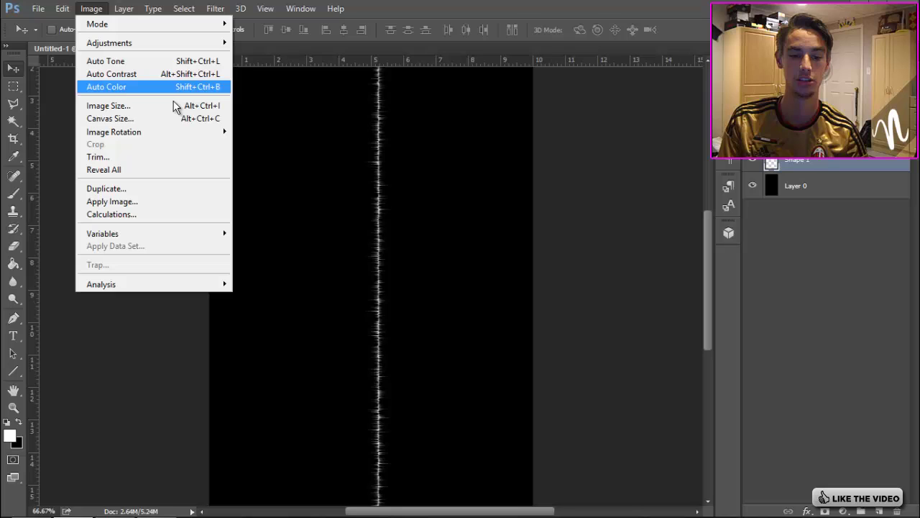
pyautogui.moveTo(207, 132)
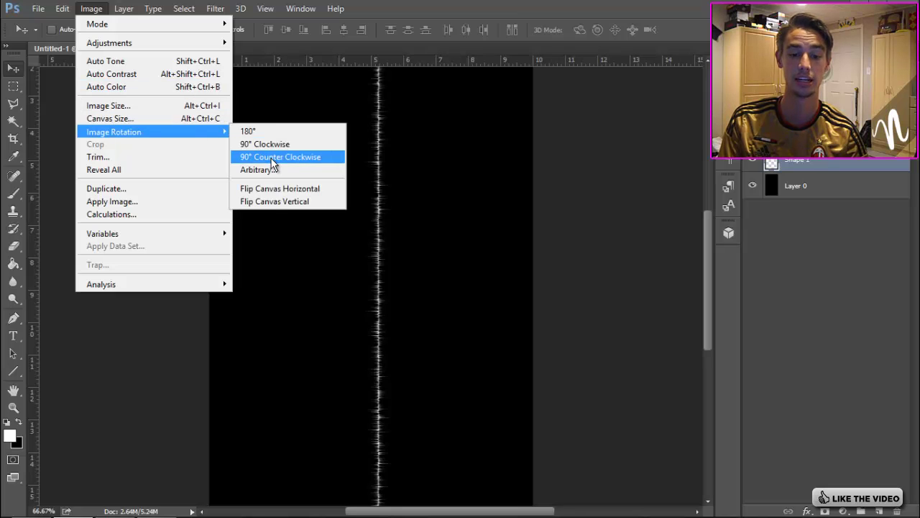
pyautogui.click(273, 156)
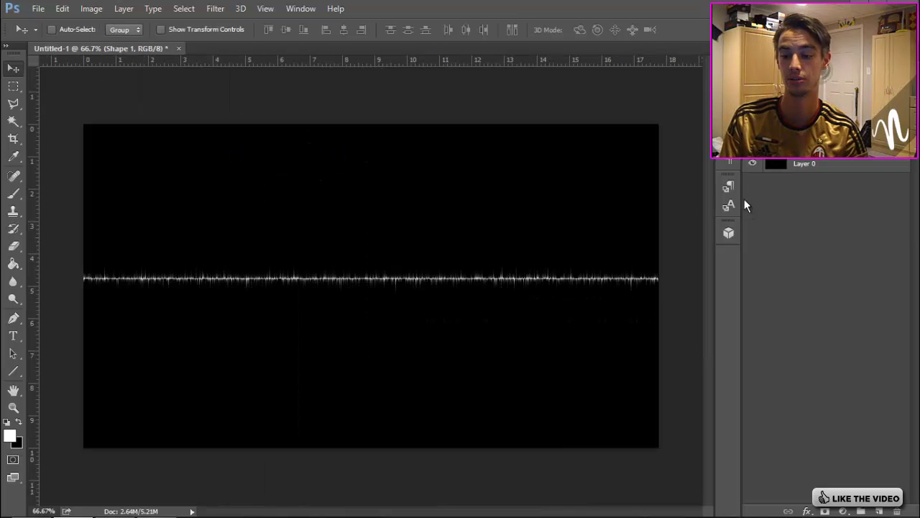
pyautogui.rightClick(790, 118)
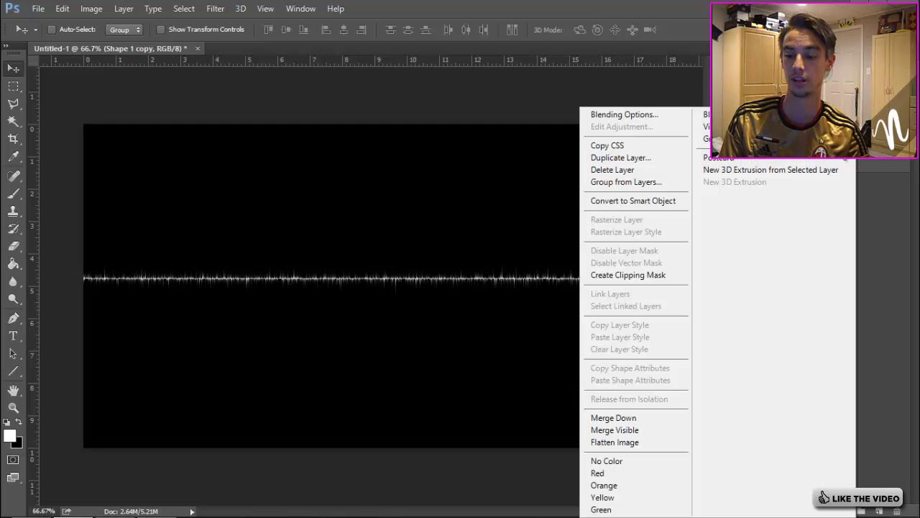
pyautogui.click(626, 426)
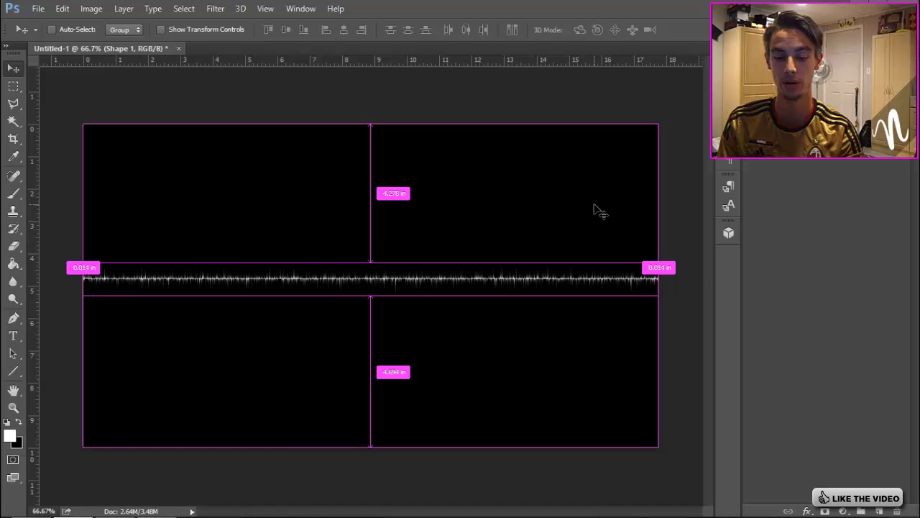
# Free-transform the waveform to stretch it much taller around its centre
pyautogui.hotkey('ctrl', 't')
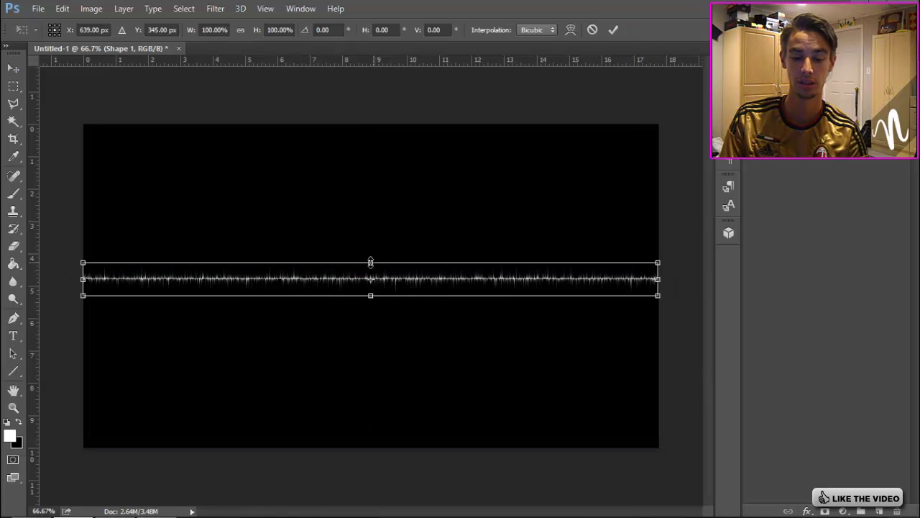
pyautogui.moveTo(370, 262); pyautogui.dragTo(367, 202)
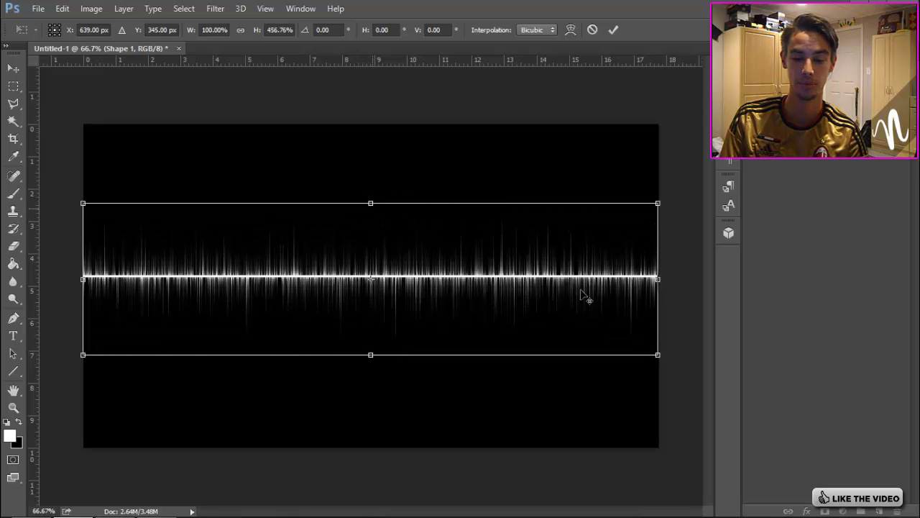
pyautogui.press('Return')
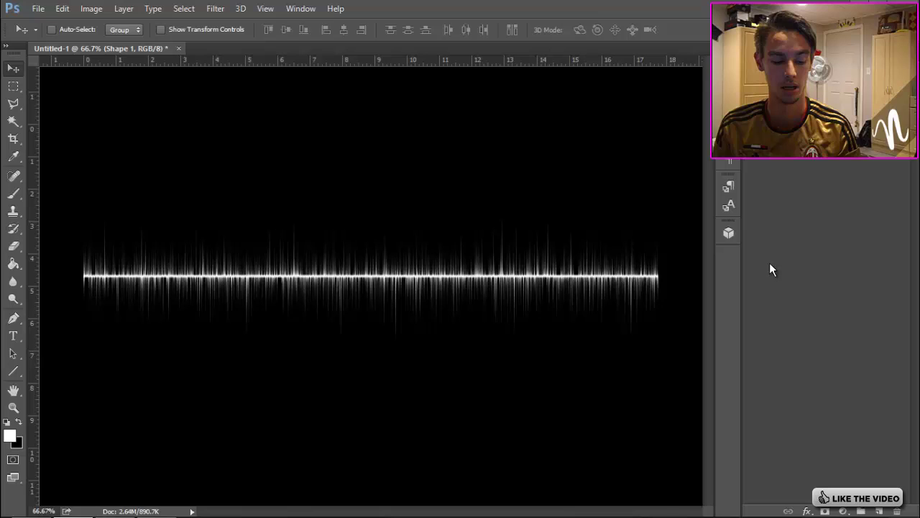
# Duplicate the waveform and apply a Gaussian Blur to the original layer
pyautogui.hotkey('ctrl', 'j')
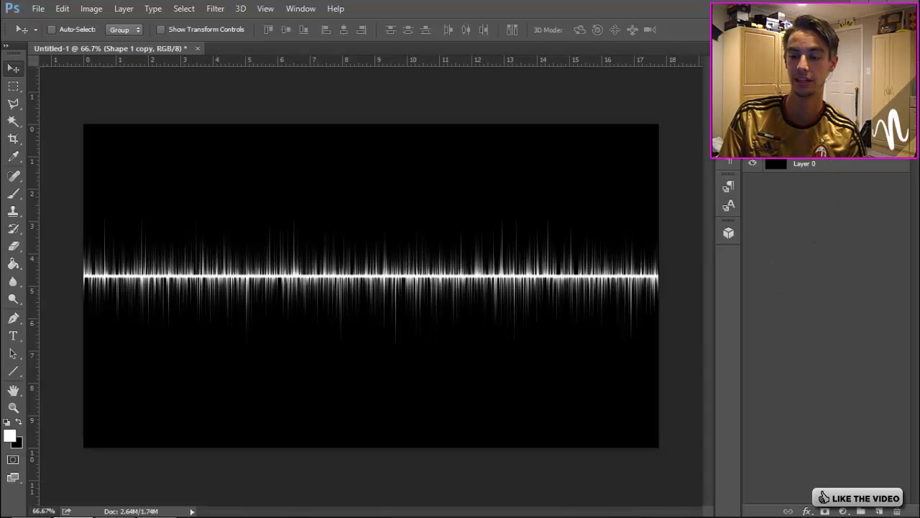
pyautogui.hotkey('alt', '[')
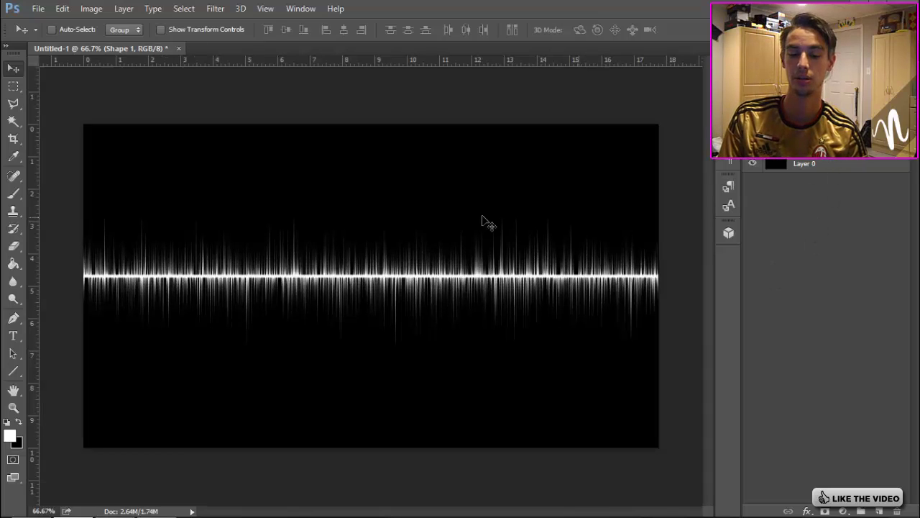
pyautogui.click(220, 11)
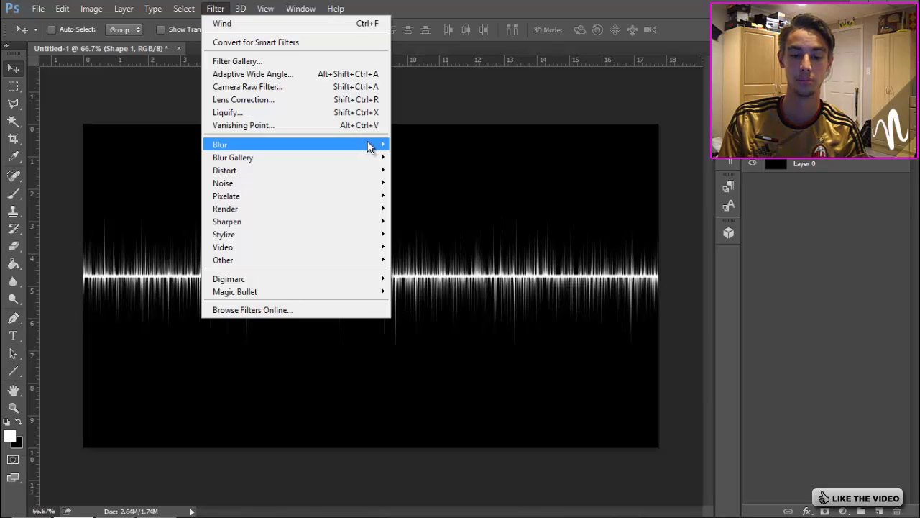
pyautogui.moveTo(373, 147)
pyautogui.click(426, 196)
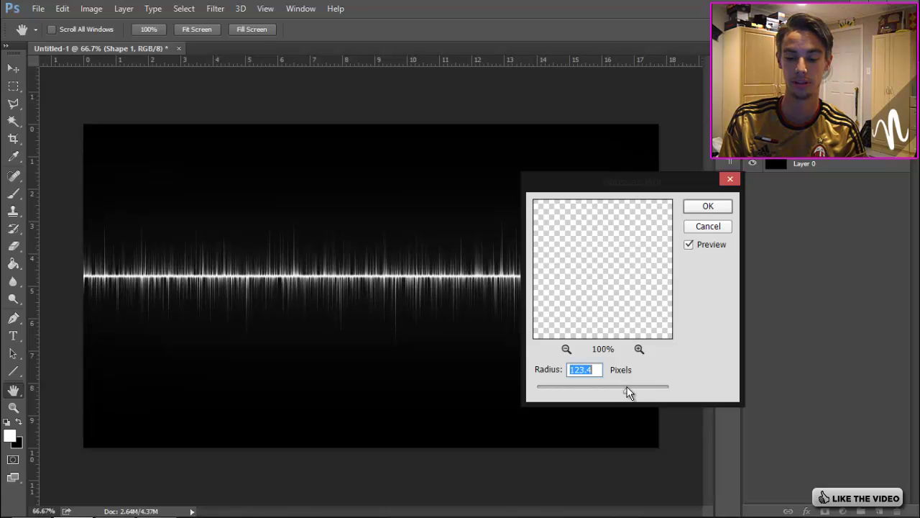
pyautogui.click(708, 207)
# Stretch the blurred glow about 125% taller and add an empty layer above Layer 0
pyautogui.hotkey('ctrl', 't')
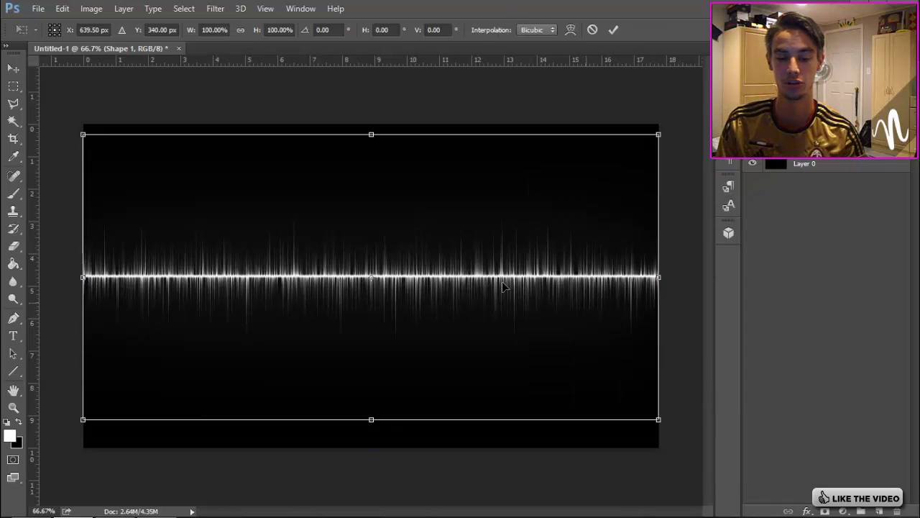
pyautogui.moveTo(371, 136); pyautogui.dragTo(369, 97)
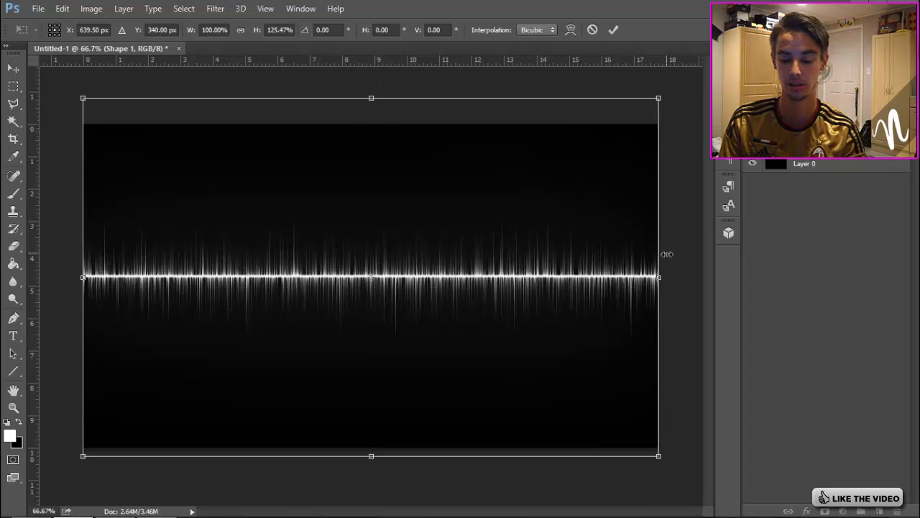
pyautogui.press('Return')
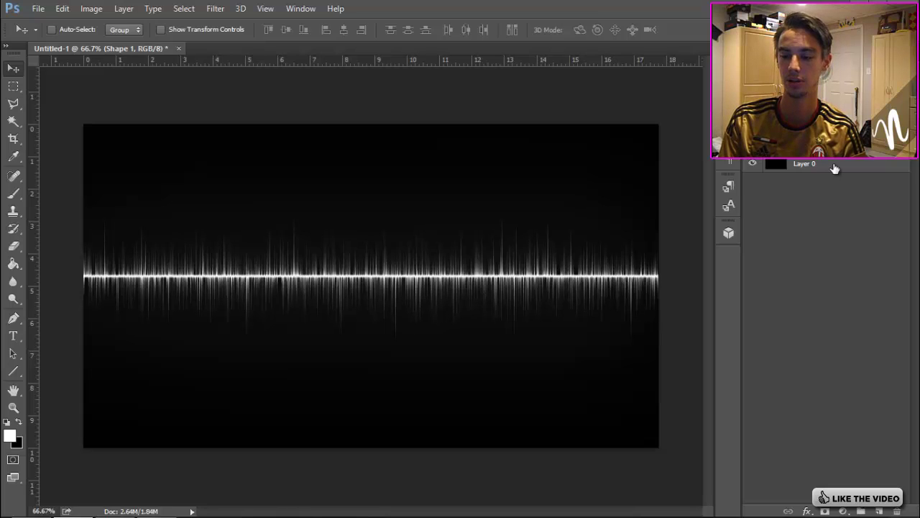
pyautogui.click(833, 171)
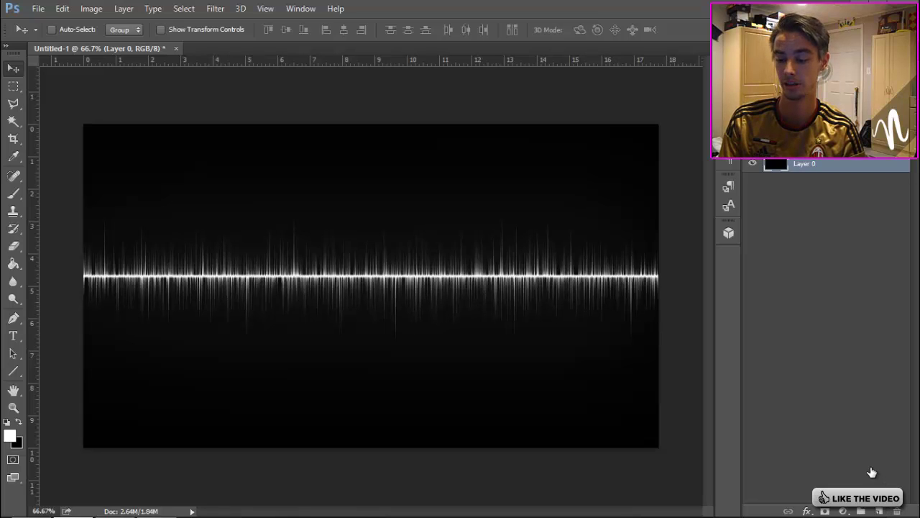
pyautogui.click(880, 511)
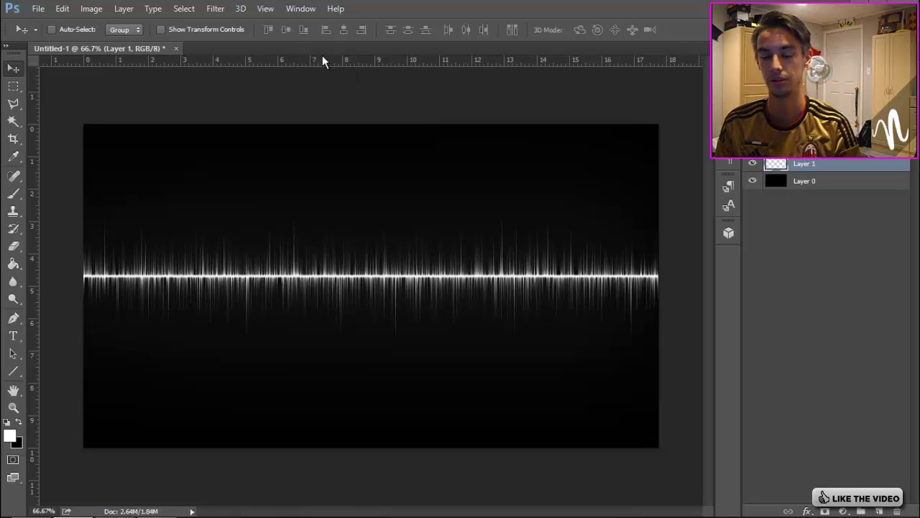
# Fill Layer 1 with Render Clouds and duplicate it
pyautogui.click(215, 8)
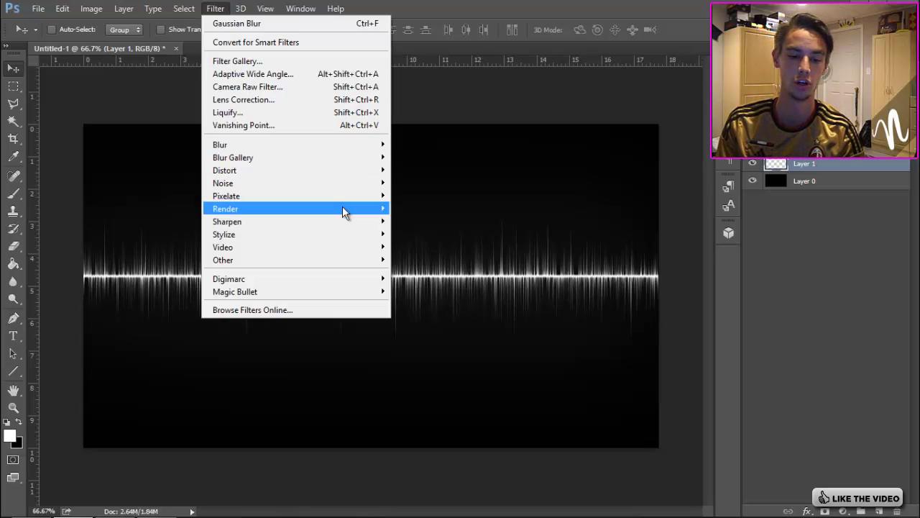
pyautogui.moveTo(359, 209)
pyautogui.click(410, 209)
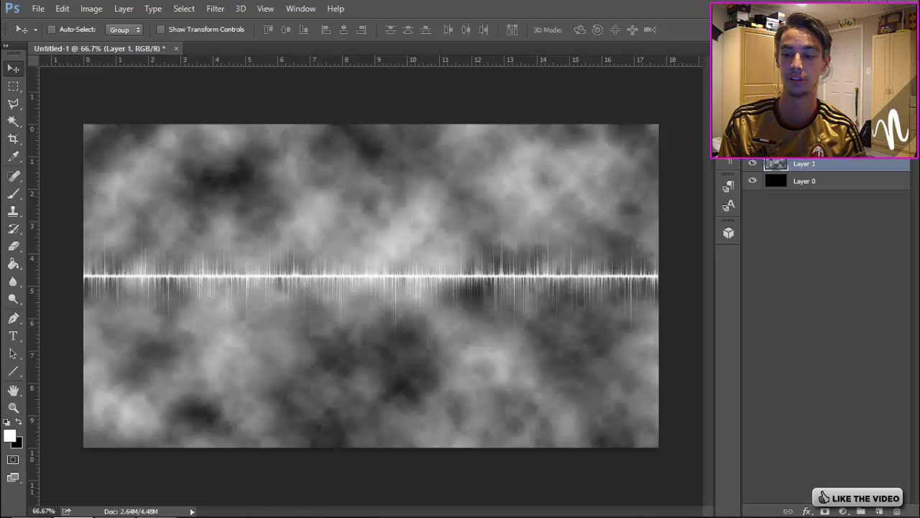
pyautogui.hotkey('ctrl', 'j')
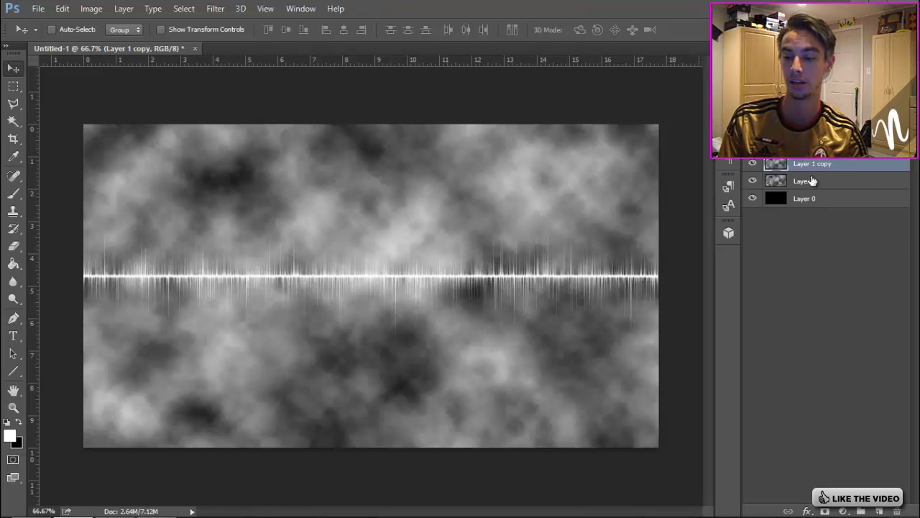
# Change Layer 1's blend mode in the Layers panel
pyautogui.click(810, 181)
pyautogui.click(782, 131)
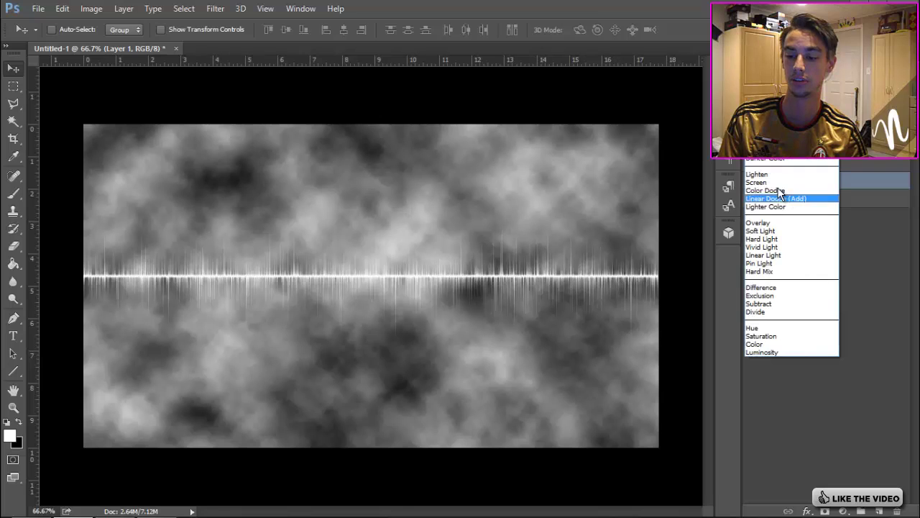
pyautogui.click(760, 182)
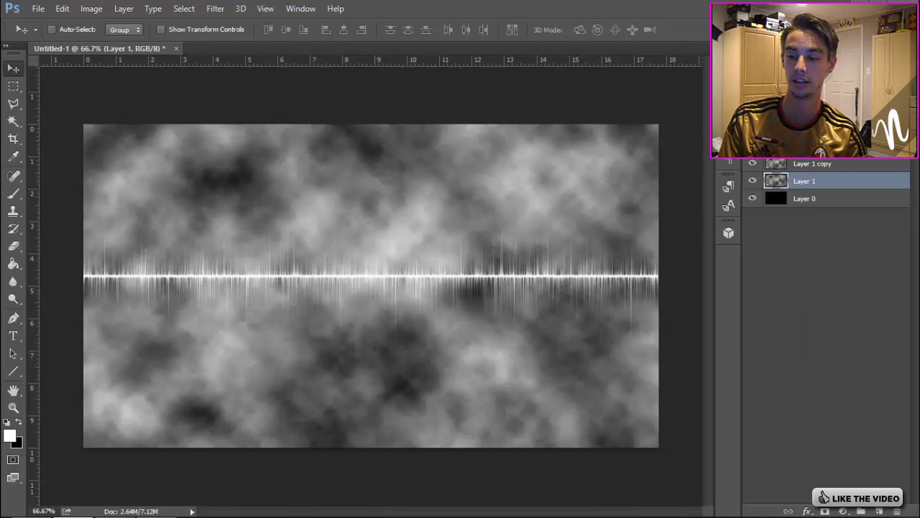
pyautogui.click(823, 164)
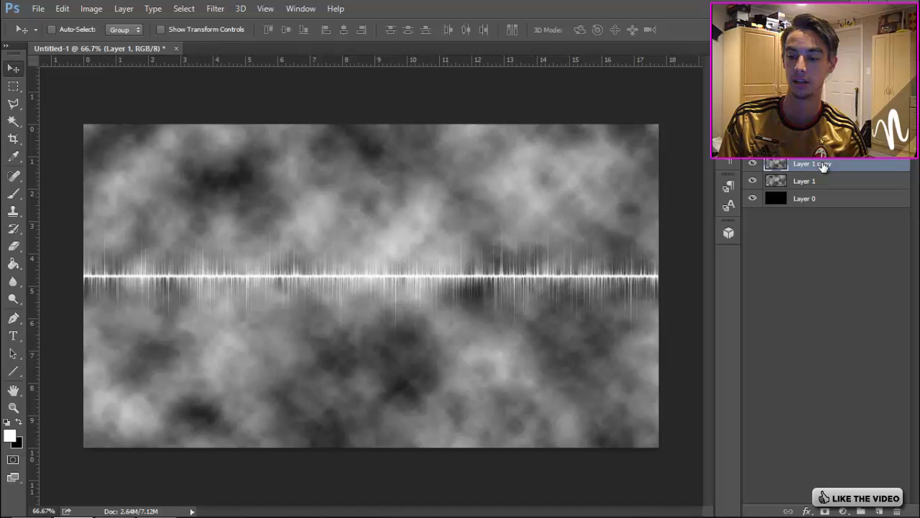
# Apply Find Edges to Layer 1 copy, invert it, and set its blend mode to Screen
pyautogui.click(215, 8)
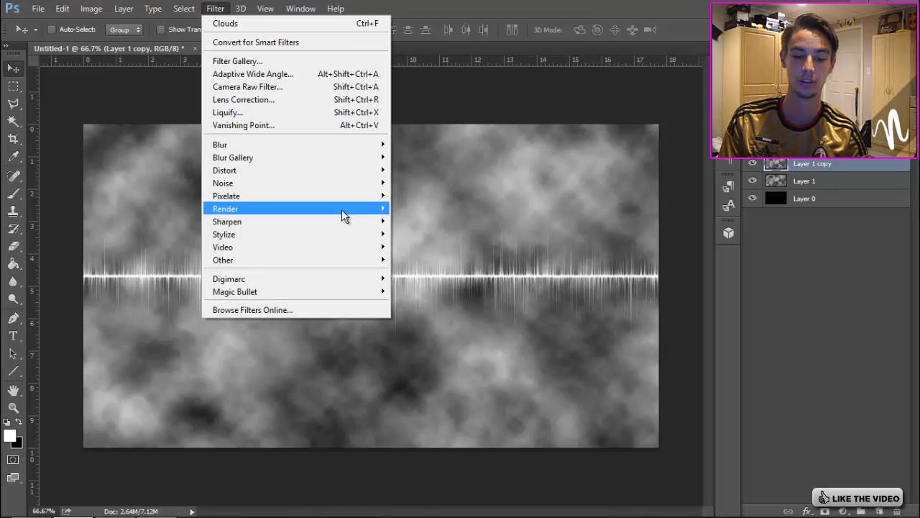
pyautogui.moveTo(377, 235)
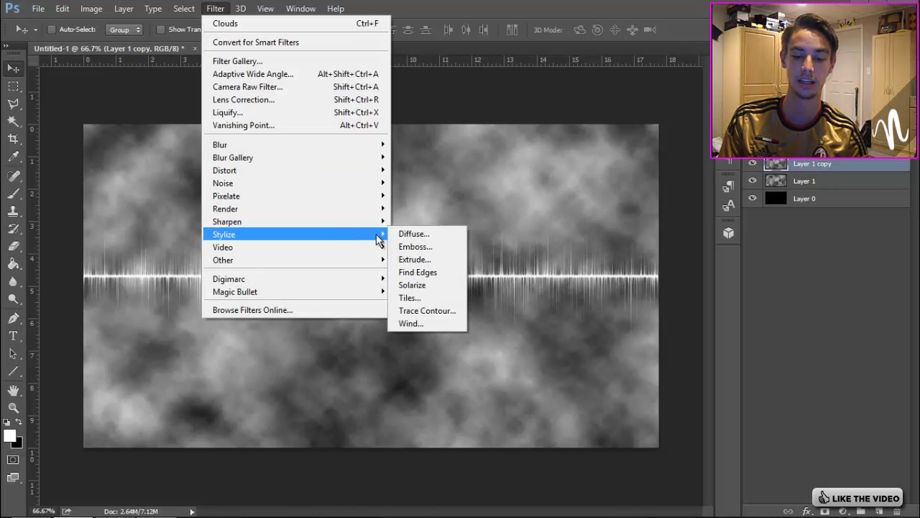
pyautogui.click(424, 271)
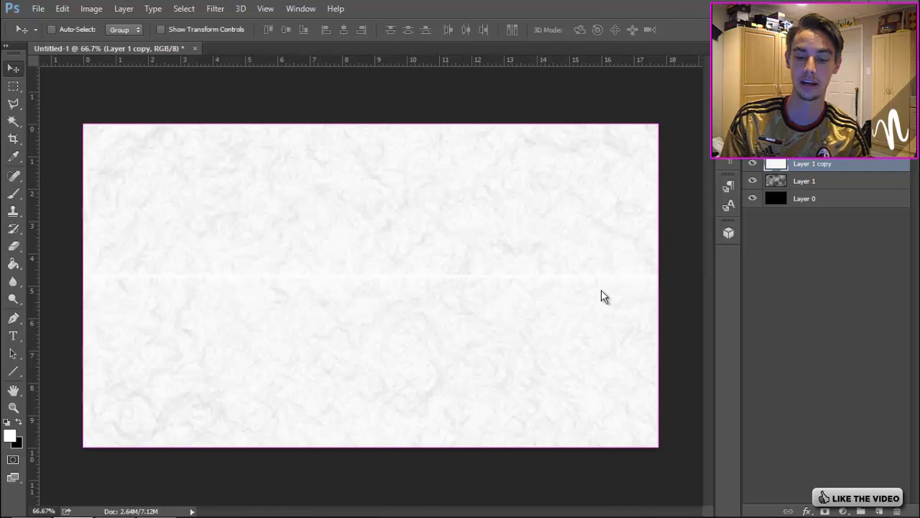
pyautogui.hotkey('ctrl', 'i')
pyautogui.click(795, 159)
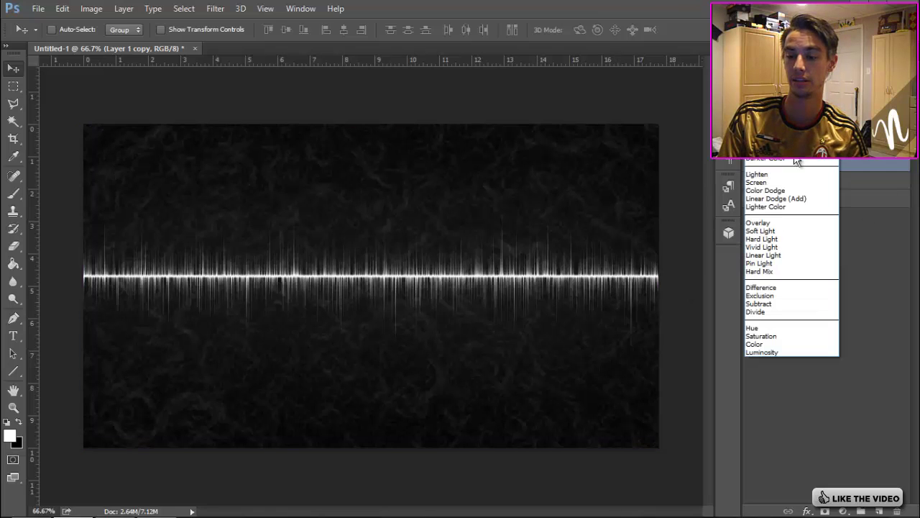
pyautogui.click(782, 181)
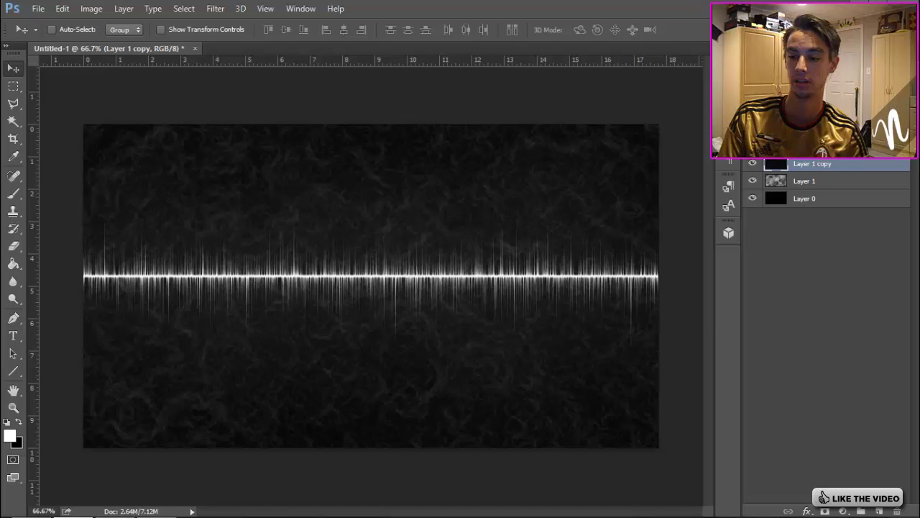
pyautogui.press('Up')
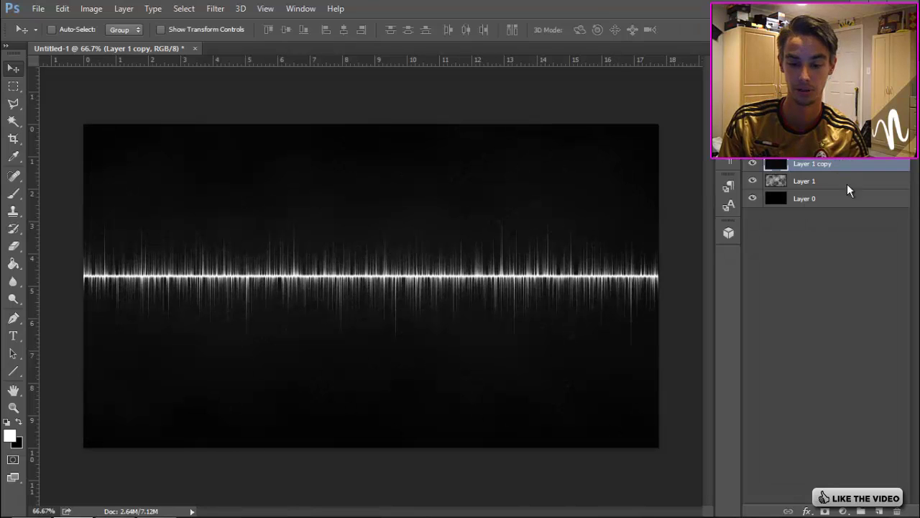
pyautogui.click(833, 183)
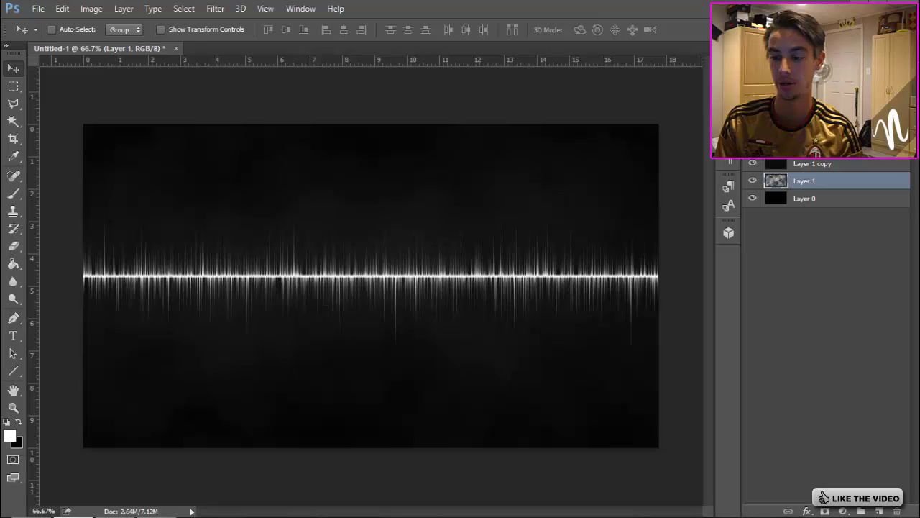
# Add a new layer and draw a cream-to-green-to-teal gradient across the canvas
pyautogui.click(820, 129)
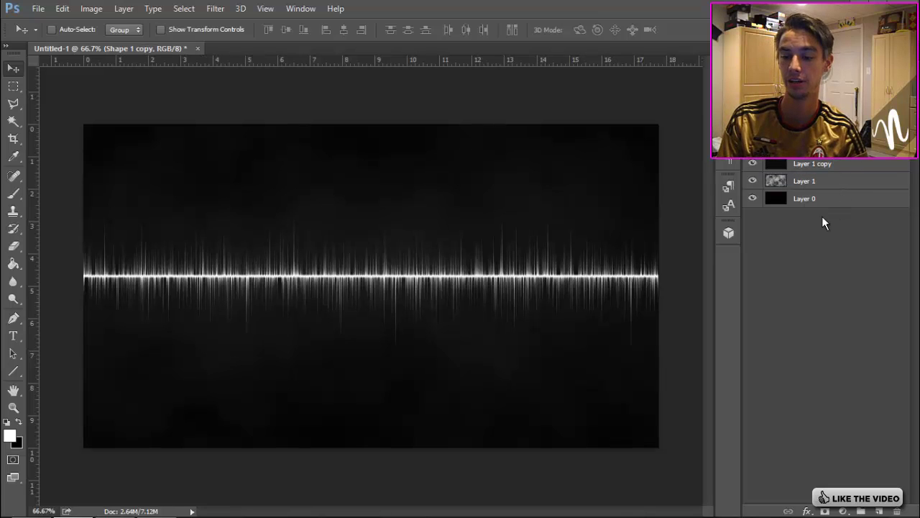
pyautogui.click(880, 510)
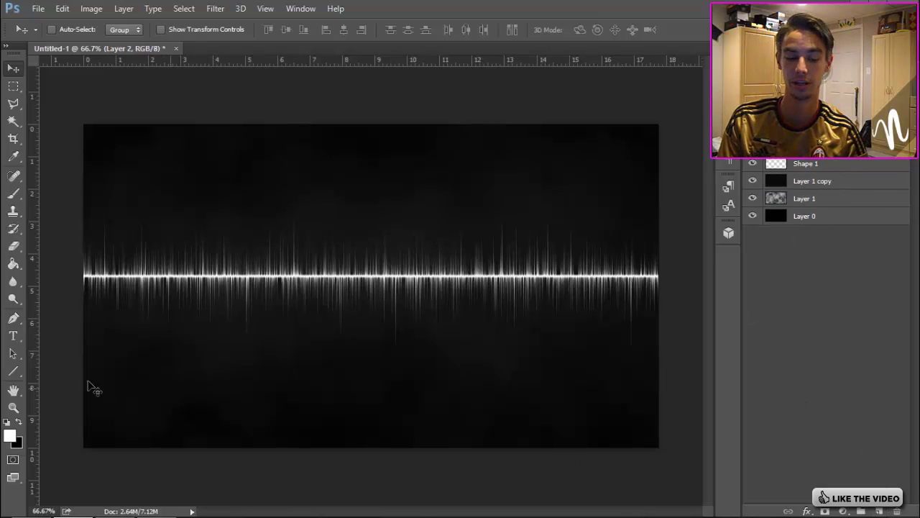
pyautogui.click(12, 265)
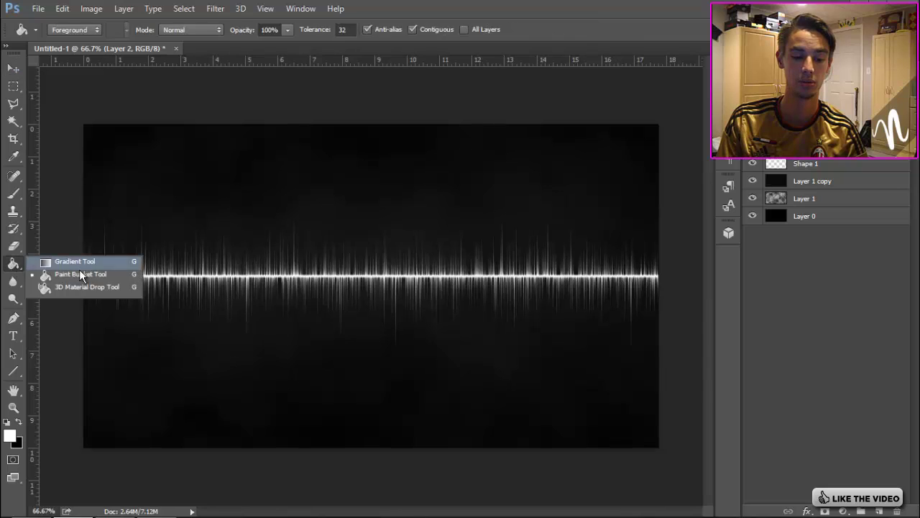
pyautogui.click(91, 260)
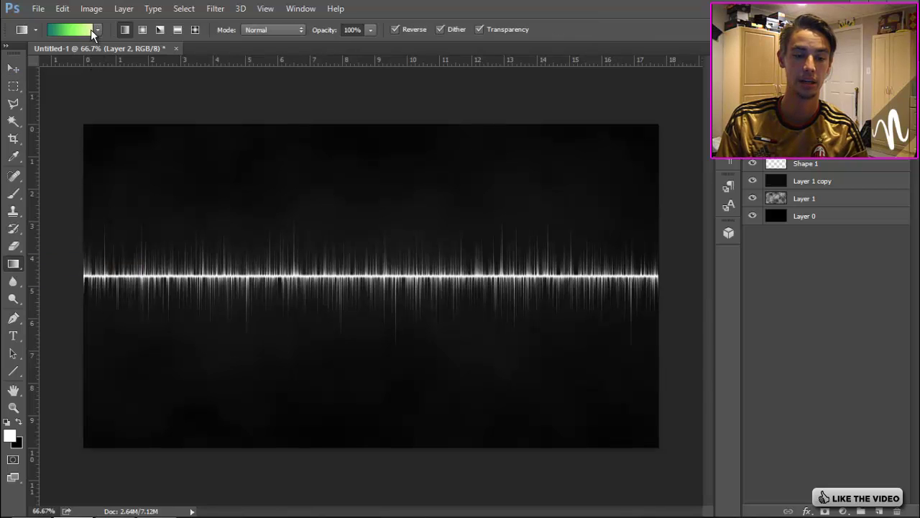
pyautogui.click(97, 28)
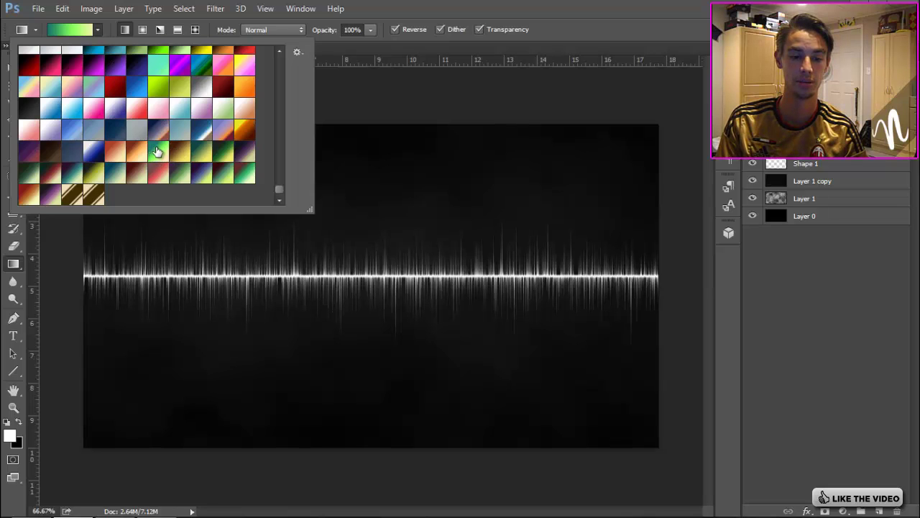
pyautogui.click(559, 22)
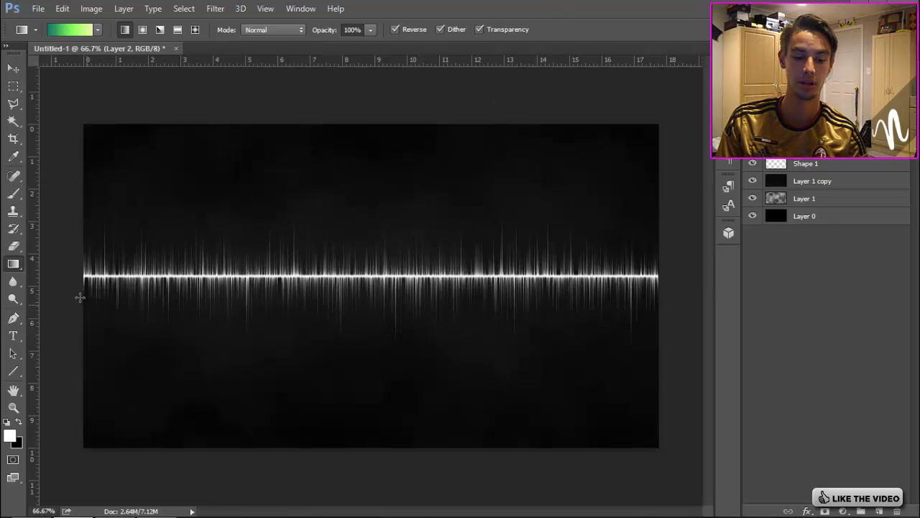
pyautogui.moveTo(148, 291); pyautogui.dragTo(525, 286)
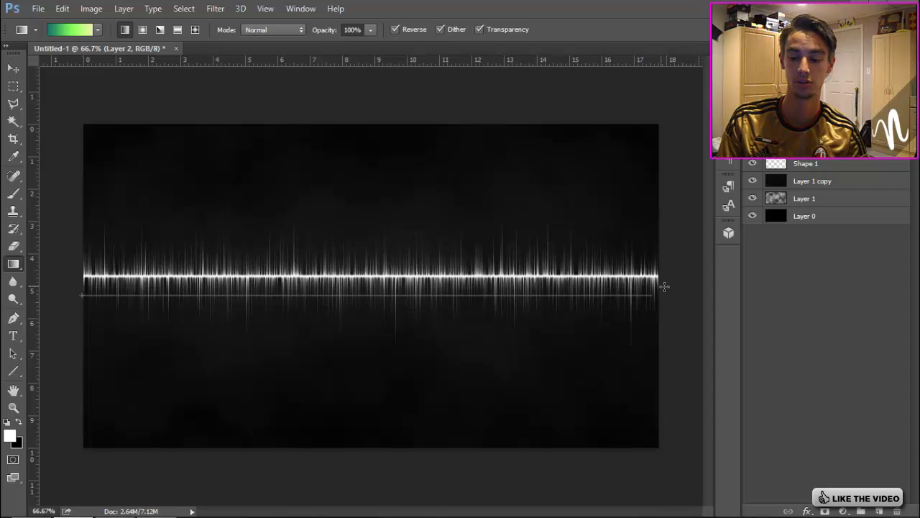
pyautogui.moveTo(659, 290); pyautogui.dragTo(680, 288)
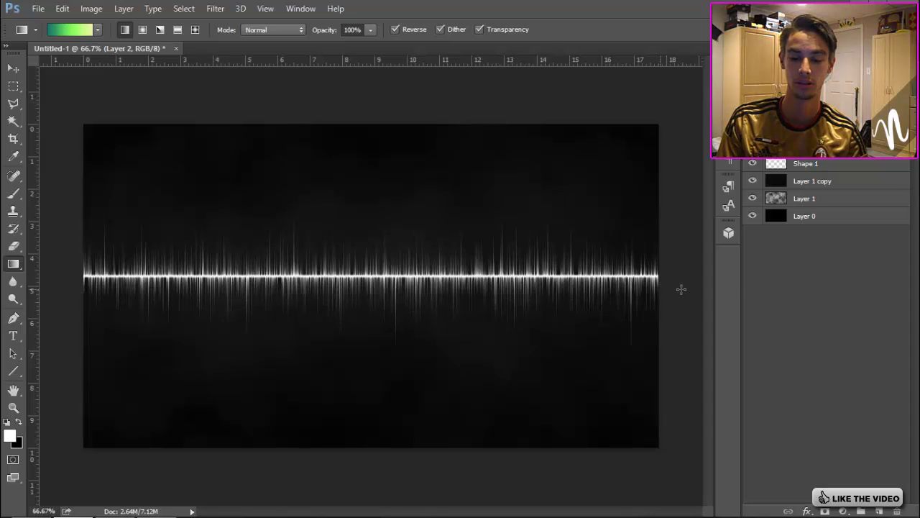
# Set the gradient layer's blend mode to Color
pyautogui.click(776, 98)
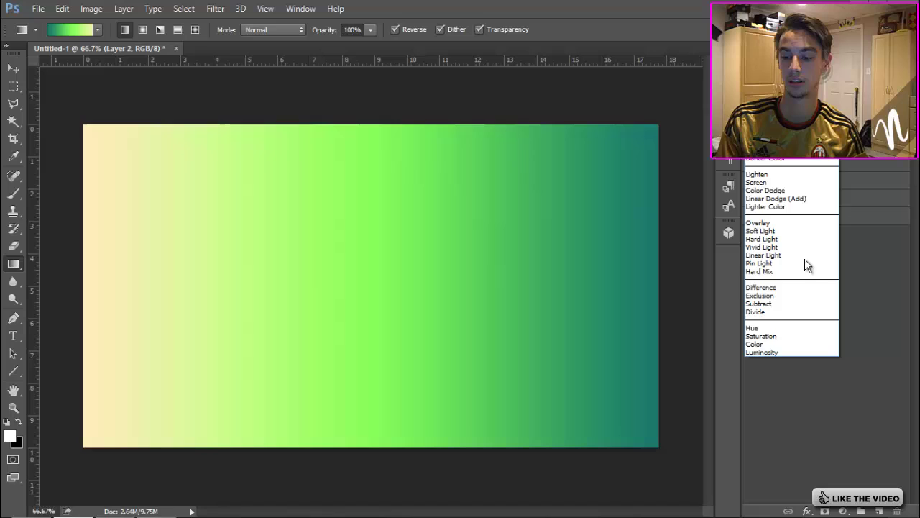
pyautogui.click(769, 343)
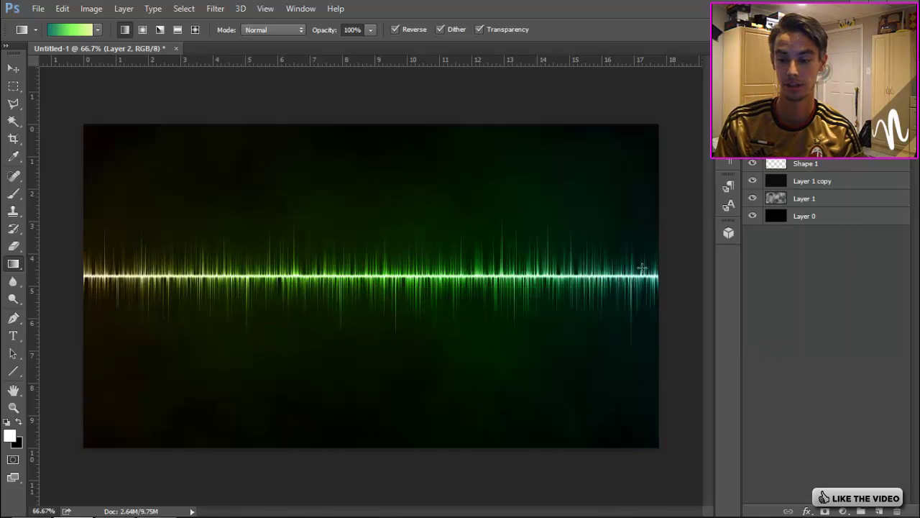
pyautogui.click(12, 71)
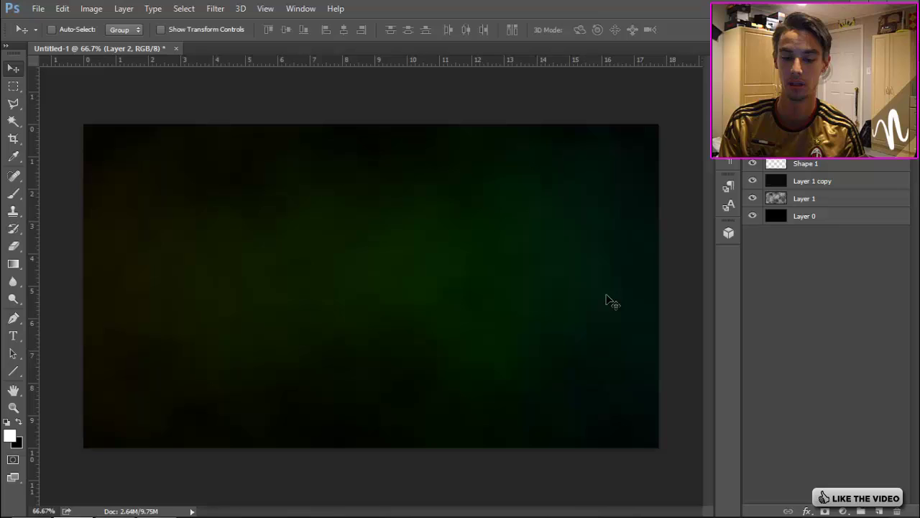
# Undo the last change and duplicate the Soundwave layer
pyautogui.hotkey('ctrl', 'z')
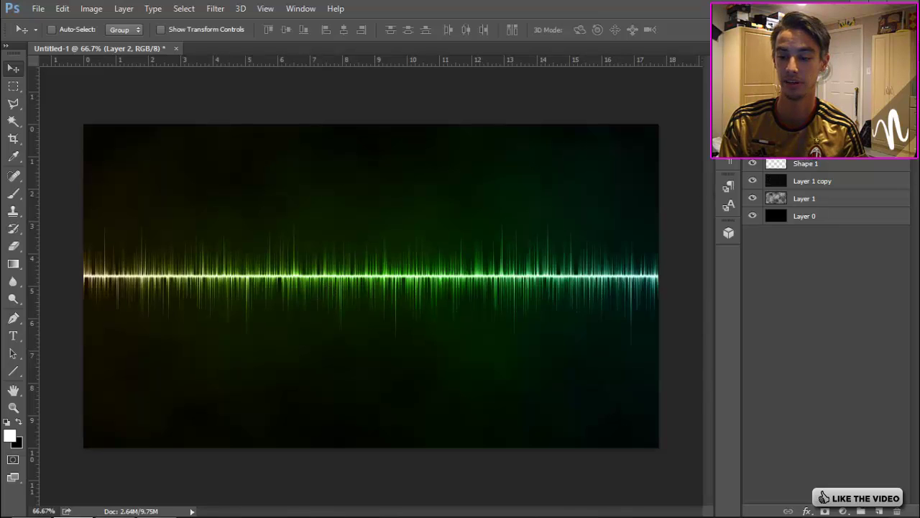
pyautogui.click(832, 159)
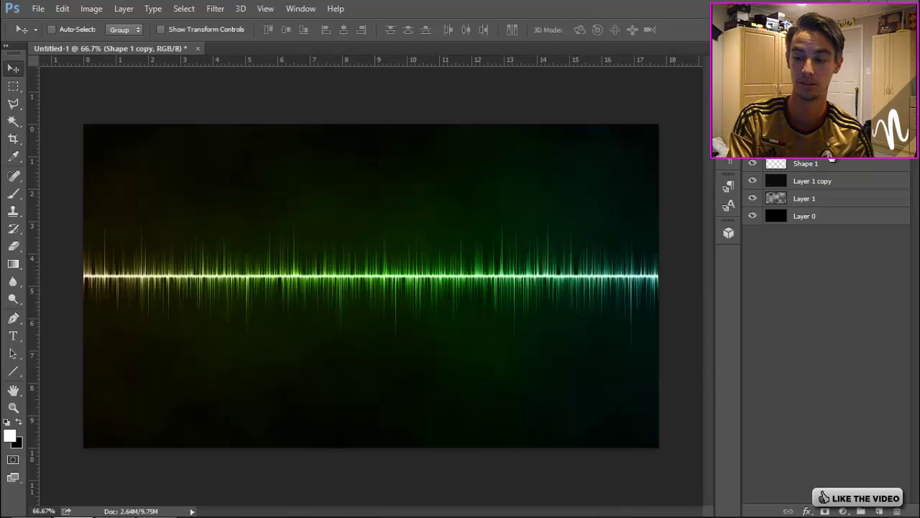
pyautogui.click(831, 157)
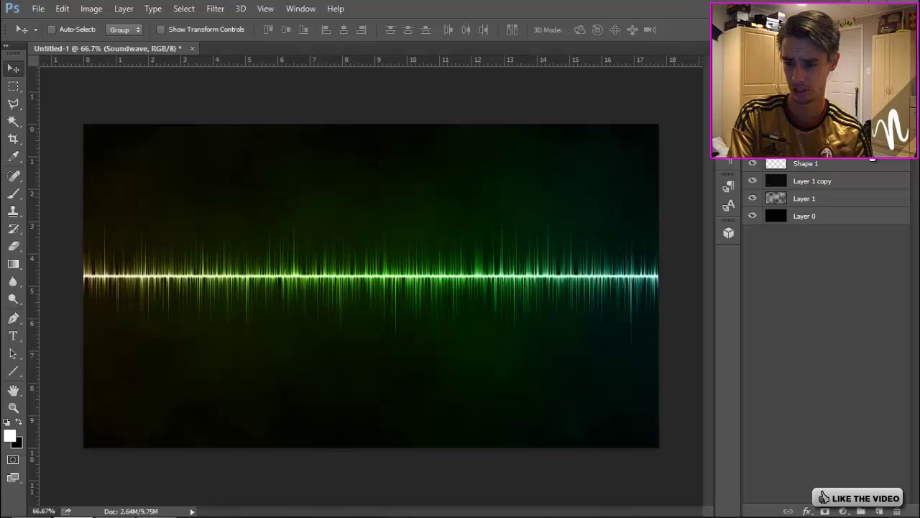
pyautogui.hotkey('ctrl', 'j')
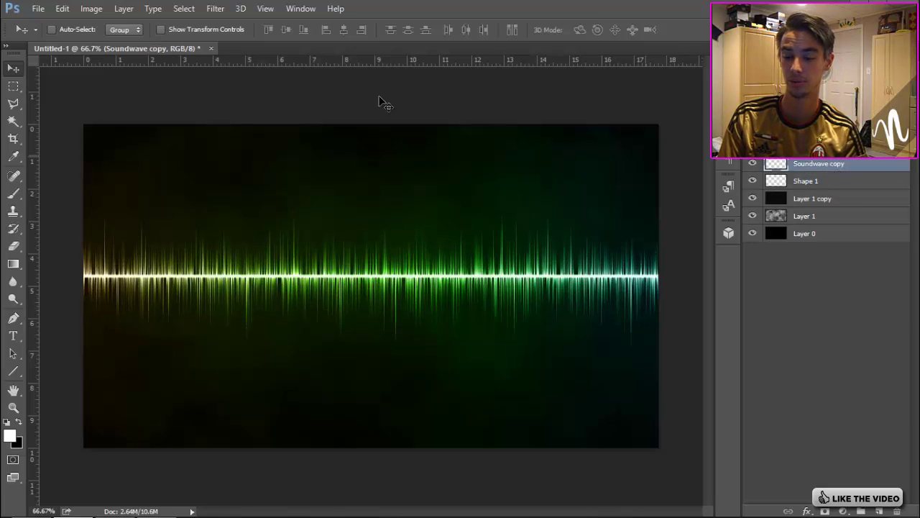
# Apply the Wave distortion filter to the Soundwave copy
pyautogui.click(216, 9)
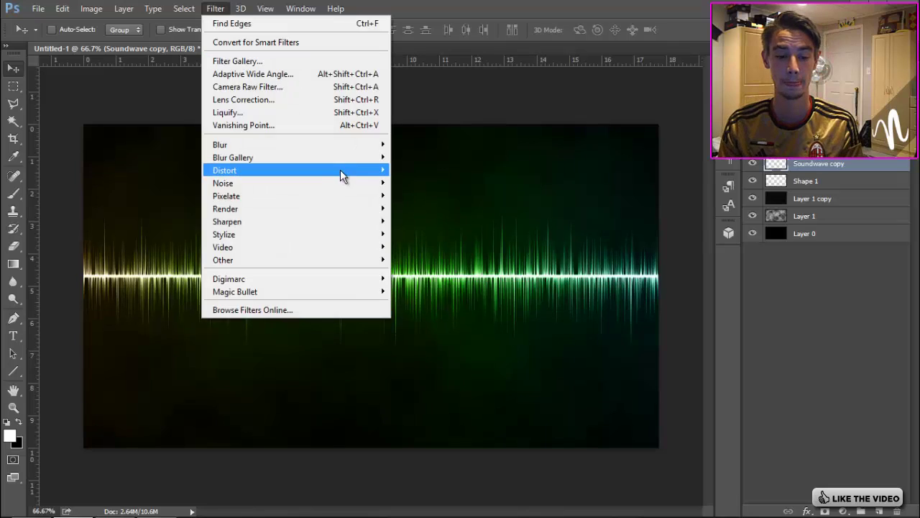
pyautogui.moveTo(349, 173)
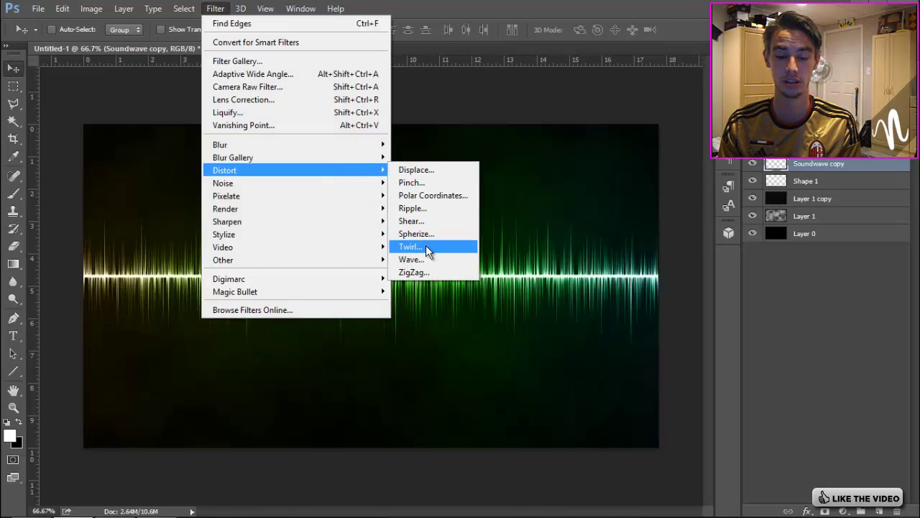
pyautogui.click(426, 256)
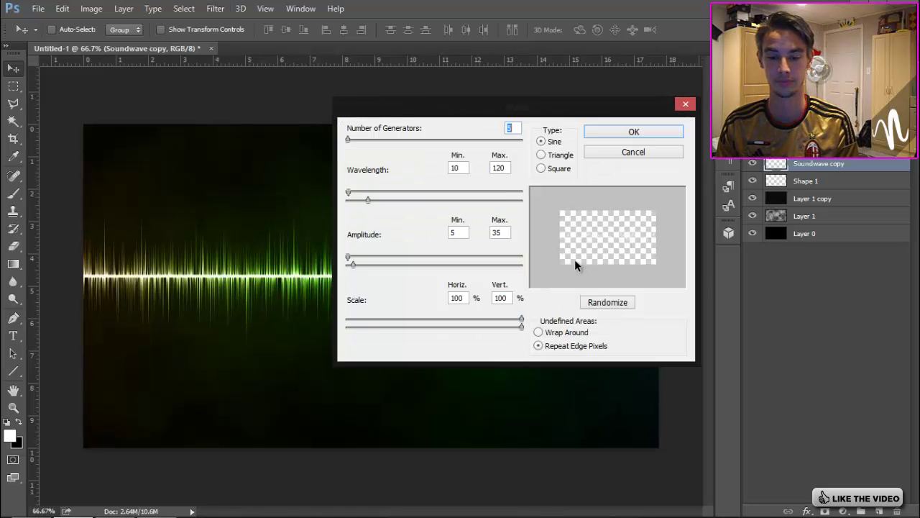
pyautogui.click(633, 134)
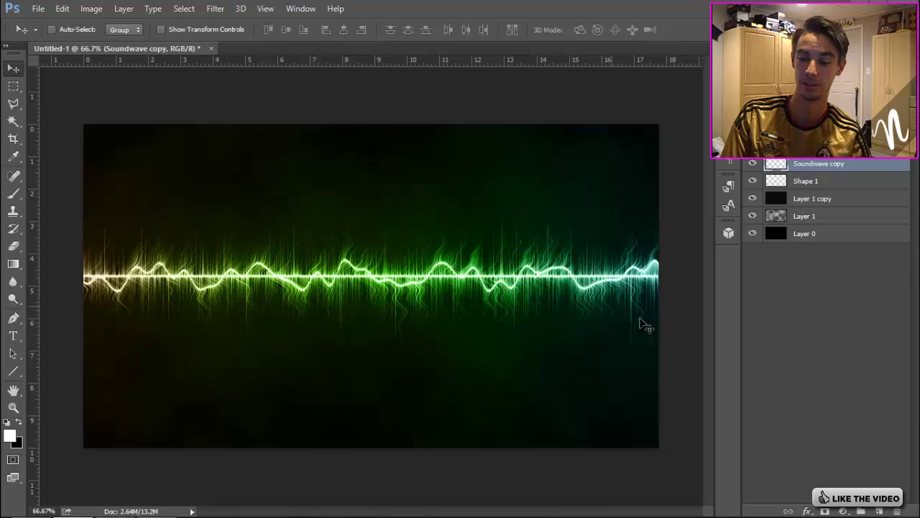
# Stretch the wavy Soundwave copy to about 292% height around its centre
pyautogui.click(614, 365)
pyautogui.hotkey('ctrl', 't')
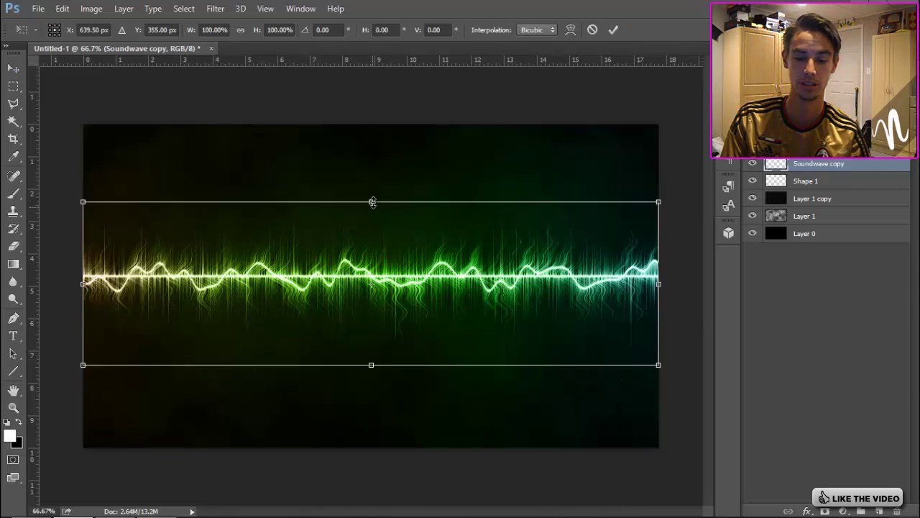
pyautogui.moveTo(372, 202); pyautogui.dragTo(367, 45)
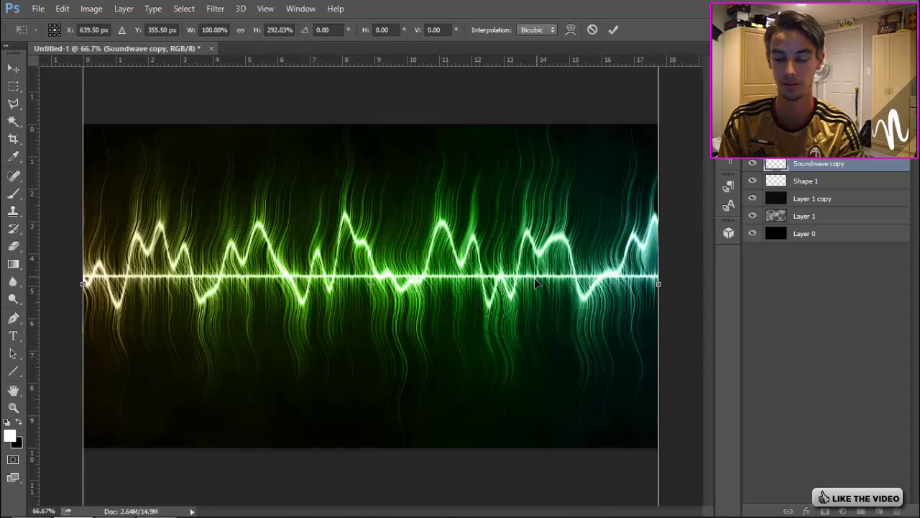
pyautogui.press('Return')
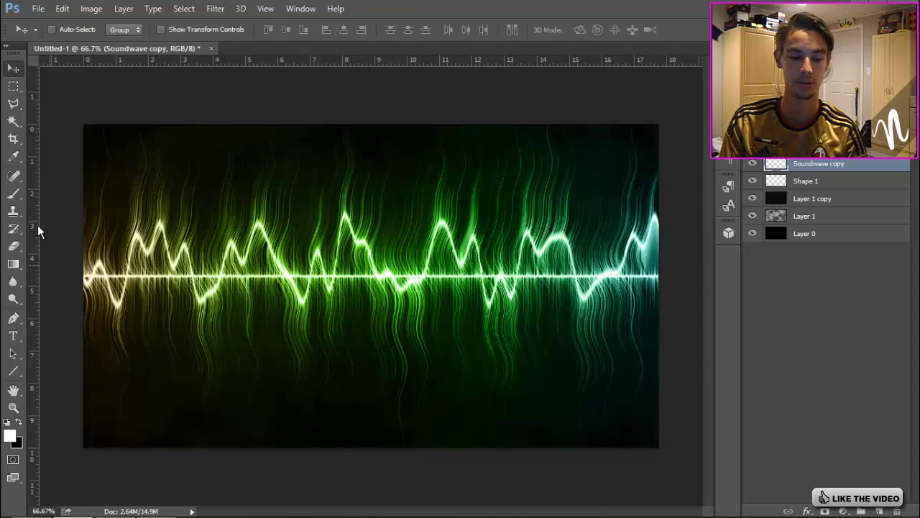
# Erase most of the copy's tall ripples above and below the wave, leaving faint wisps
pyautogui.click(13, 248)
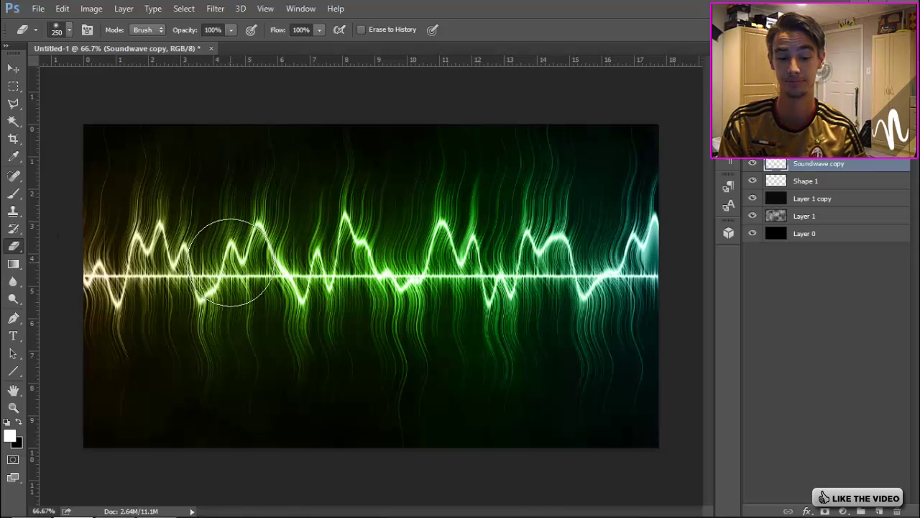
pyautogui.moveTo(93, 267)
pyautogui.mouseDown()
pyautogui.moveTo(143, 272)
pyautogui.moveTo(177, 243)
pyautogui.moveTo(232, 288)
pyautogui.moveTo(293, 242)
pyautogui.moveTo(303, 261)
pyautogui.moveTo(358, 256)
pyautogui.moveTo(365, 243)
pyautogui.moveTo(438, 275)
pyautogui.moveTo(509, 253)
pyautogui.moveTo(593, 292)
pyautogui.moveTo(683, 258)
pyautogui.moveTo(655, 232)
pyautogui.moveTo(538, 222)
pyautogui.mouseUp()
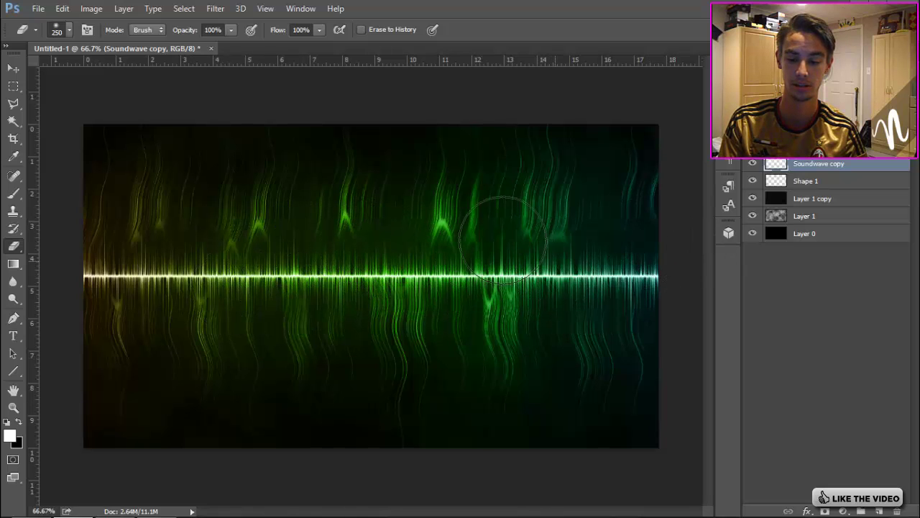
pyautogui.moveTo(348, 244)
pyautogui.mouseDown()
pyautogui.moveTo(144, 249)
pyautogui.moveTo(160, 292)
pyautogui.mouseUp()
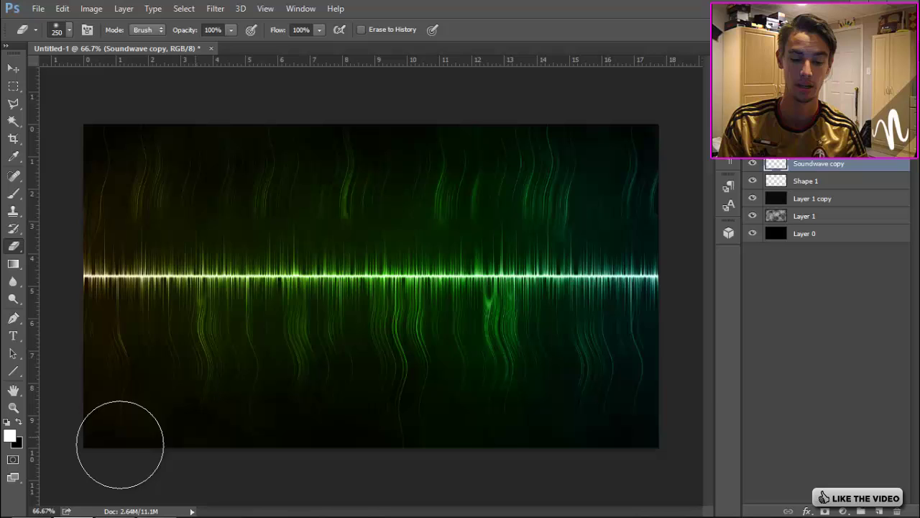
pyautogui.moveTo(254, 325)
pyautogui.mouseDown()
pyautogui.moveTo(409, 310)
pyautogui.moveTo(477, 410)
pyautogui.moveTo(360, 260)
pyautogui.moveTo(490, 316)
pyautogui.mouseUp()
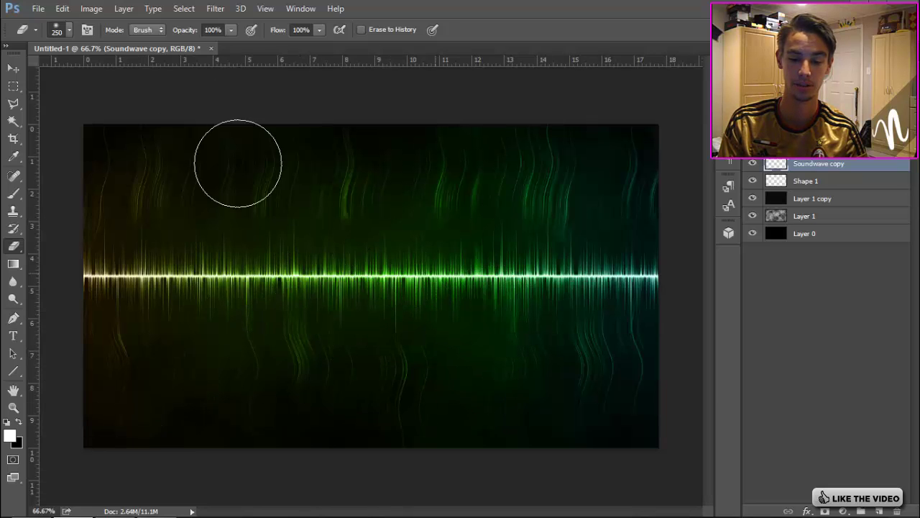
pyautogui.moveTo(298, 150)
pyautogui.mouseDown()
pyautogui.moveTo(342, 130)
pyautogui.moveTo(513, 186)
pyautogui.moveTo(563, 228)
pyautogui.moveTo(484, 191)
pyautogui.moveTo(659, 230)
pyautogui.moveTo(565, 188)
pyautogui.moveTo(571, 232)
pyautogui.moveTo(683, 361)
pyautogui.moveTo(667, 355)
pyautogui.moveTo(481, 408)
pyautogui.moveTo(481, 331)
pyautogui.moveTo(531, 298)
pyautogui.moveTo(414, 329)
pyautogui.moveTo(200, 348)
pyautogui.mouseUp()
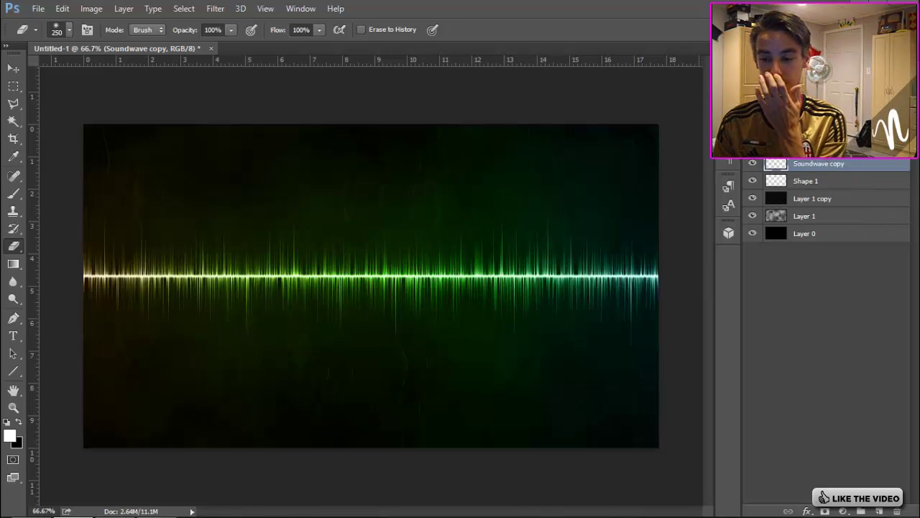
pyautogui.click(819, 146)
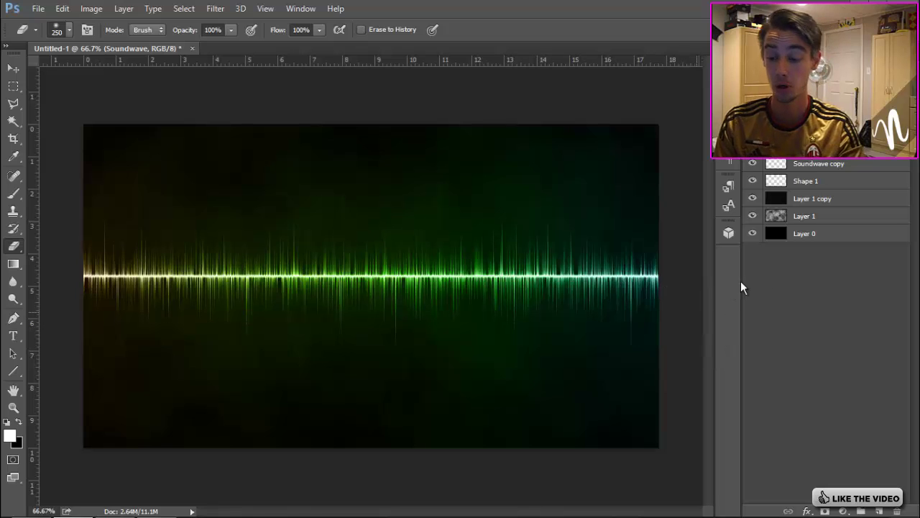
# Duplicate Soundwave as copy 2, reorder it in the stack, and apply a Triangle Wave distortion
pyautogui.hotkey('ctrl', 'j')
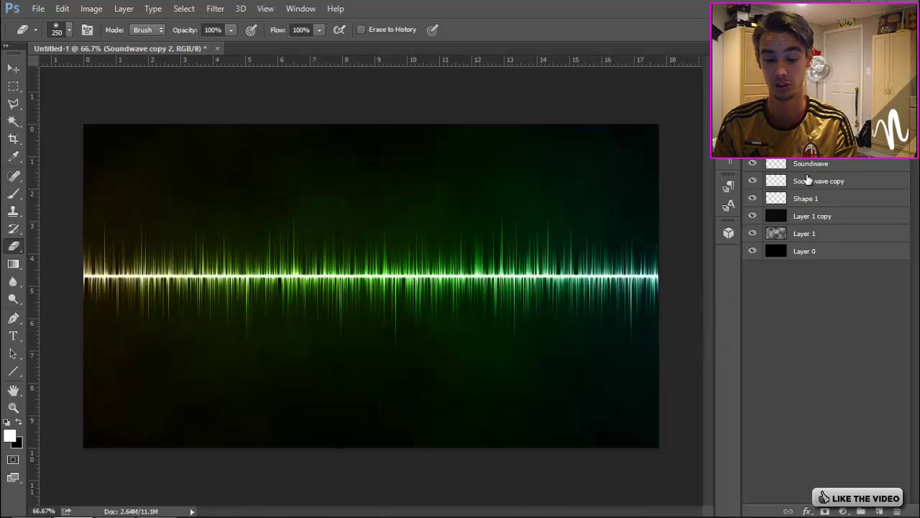
pyautogui.moveTo(827, 147); pyautogui.dragTo(834, 170)
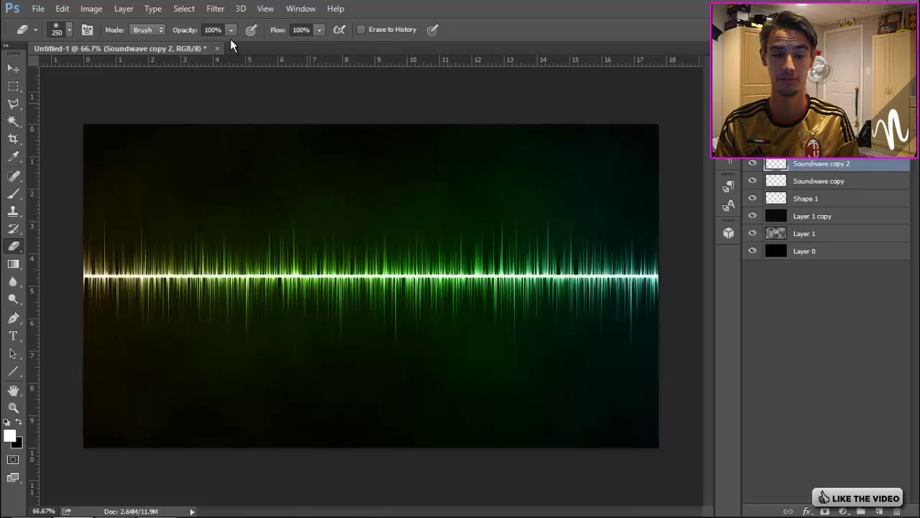
pyautogui.click(218, 10)
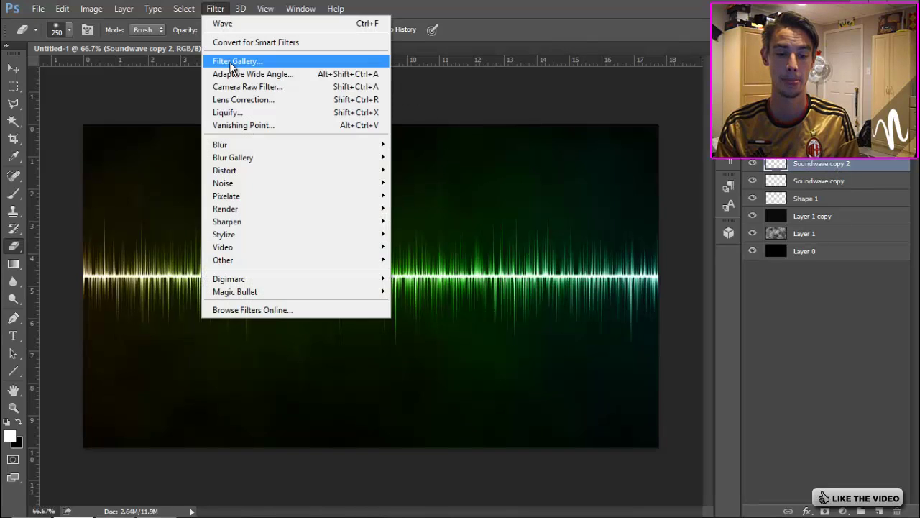
pyautogui.moveTo(365, 185)
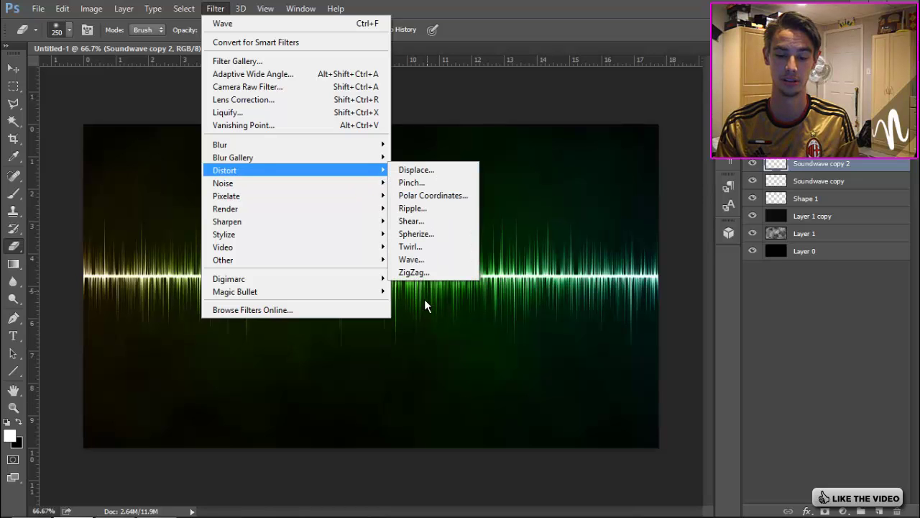
pyautogui.click(425, 260)
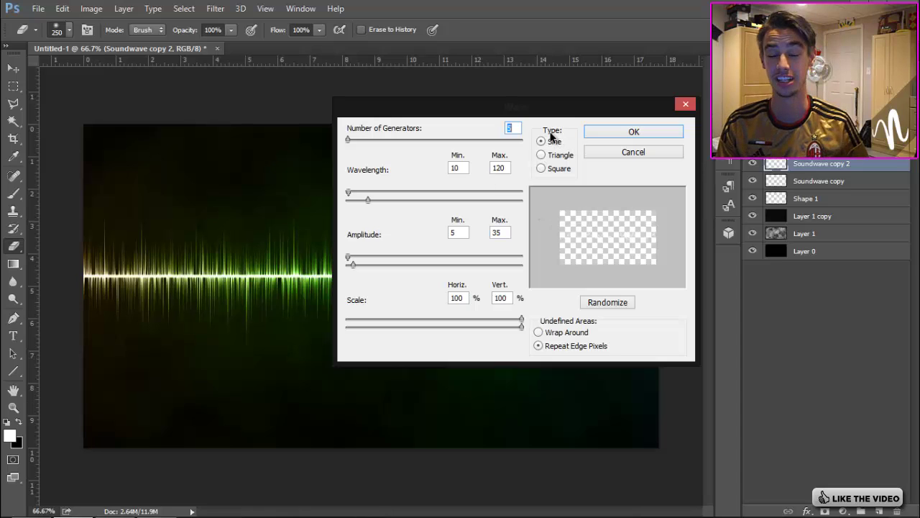
pyautogui.click(620, 128)
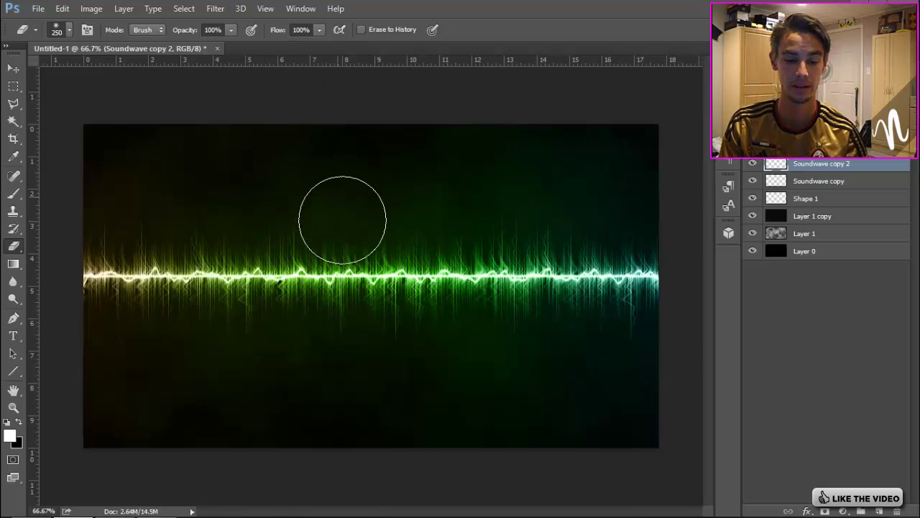
# Stretch Soundwave copy 2 to about 144% height around its centre
pyautogui.hotkey('ctrl', 't')
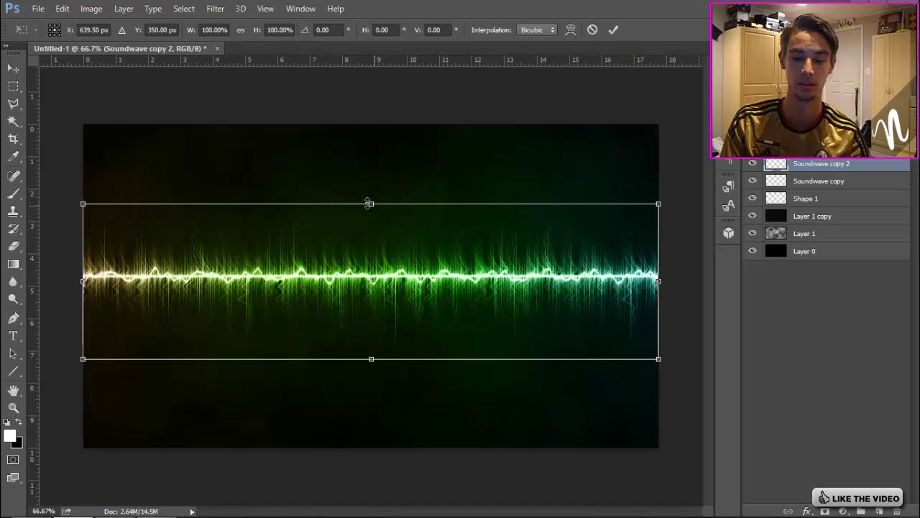
pyautogui.moveTo(372, 205); pyautogui.dragTo(372, 170)
pyautogui.press('Return')
pyautogui.press('e')
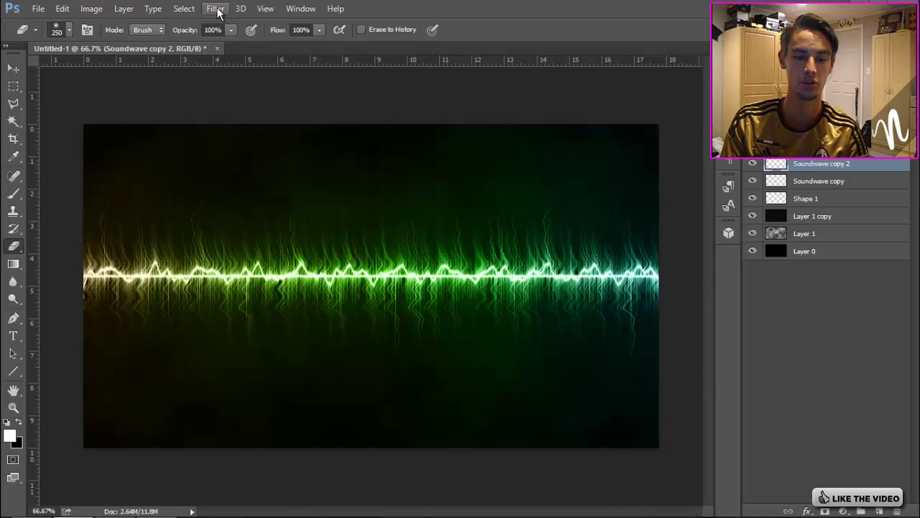
# Try a Motion Blur of -40° and 79 px on Soundwave copy 2, then undo the smear
pyautogui.click(217, 10)
pyautogui.moveTo(328, 147)
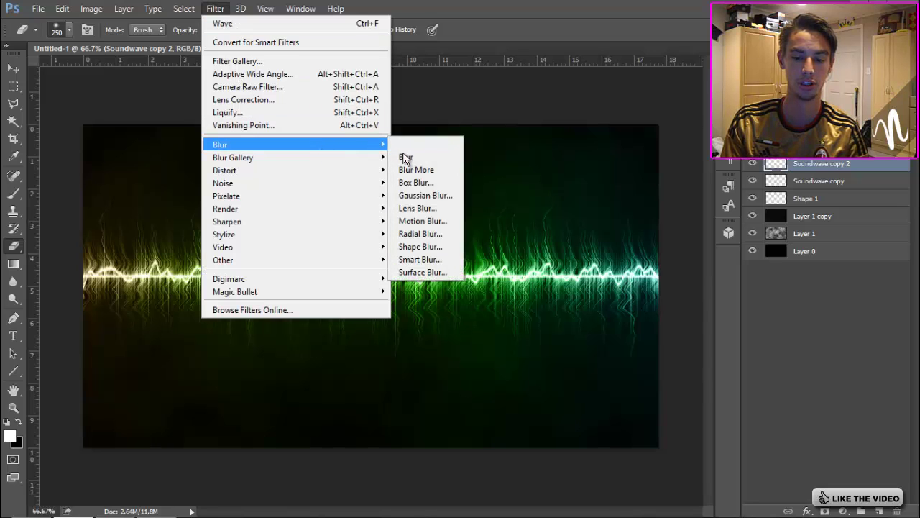
pyautogui.click(425, 233)
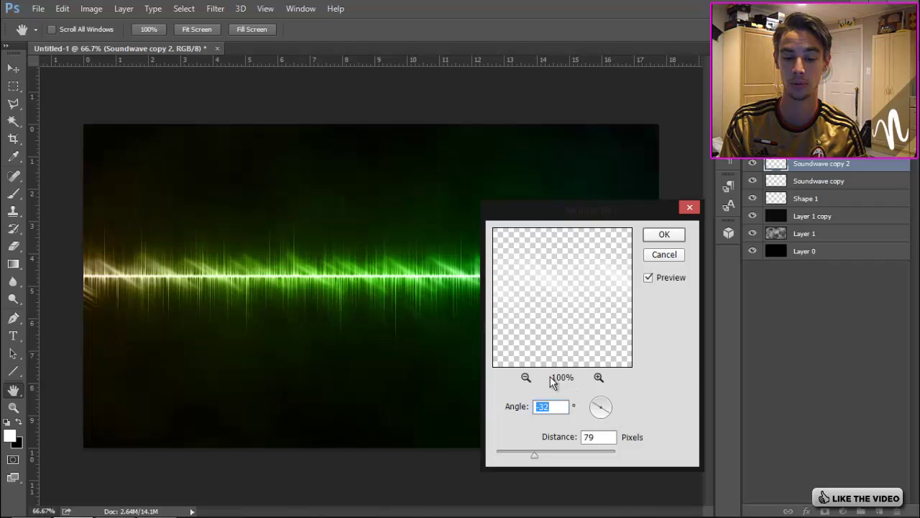
pyautogui.moveTo(601, 419); pyautogui.dragTo(589, 419)
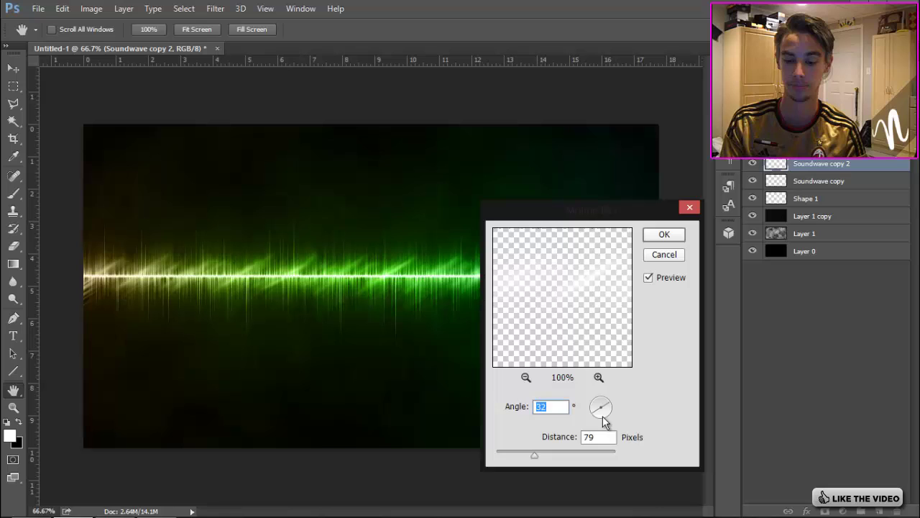
pyautogui.moveTo(602, 419); pyautogui.dragTo(610, 414)
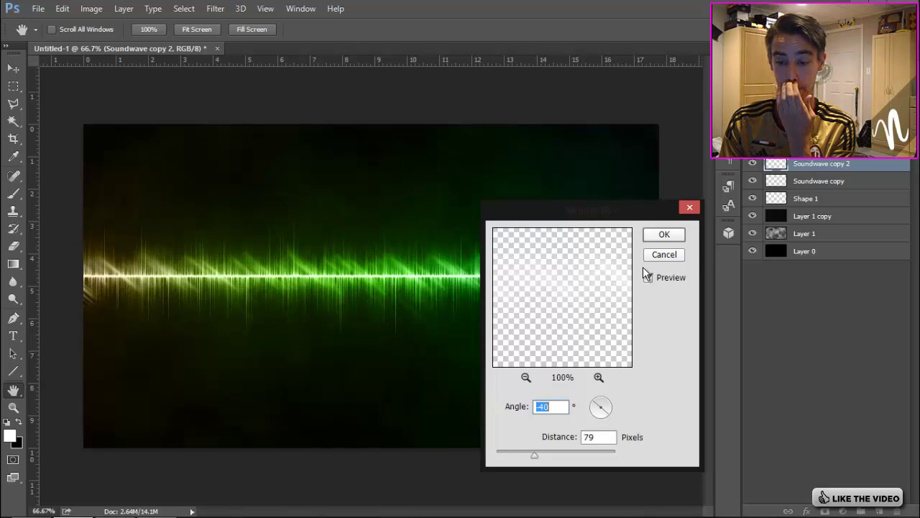
pyautogui.click(665, 235)
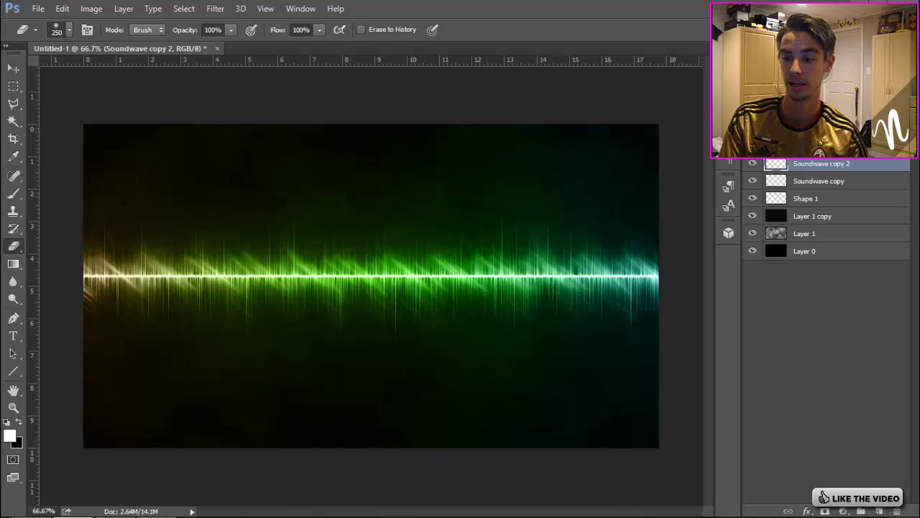
pyautogui.hotkey('ctrl', 'z')
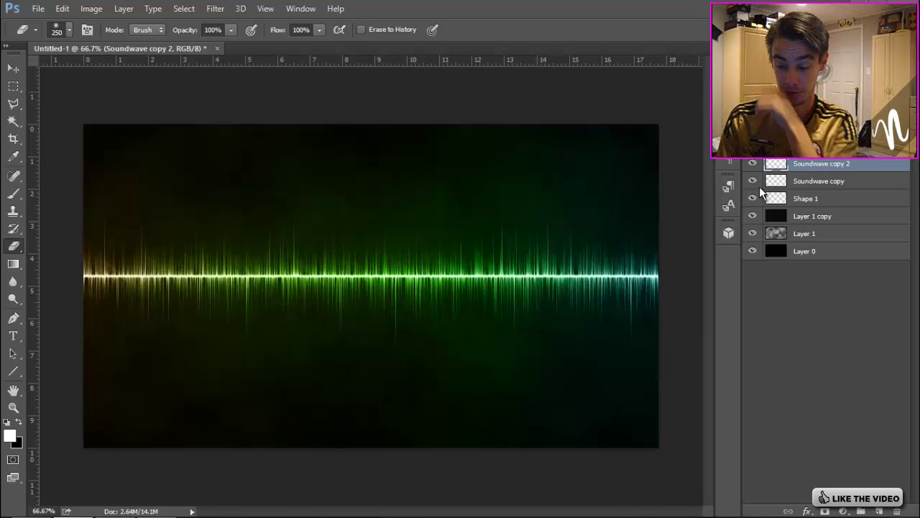
# Duplicate the original Soundwave layer and select the new Soundwave copy 3
pyautogui.hotkey('alt', ']')
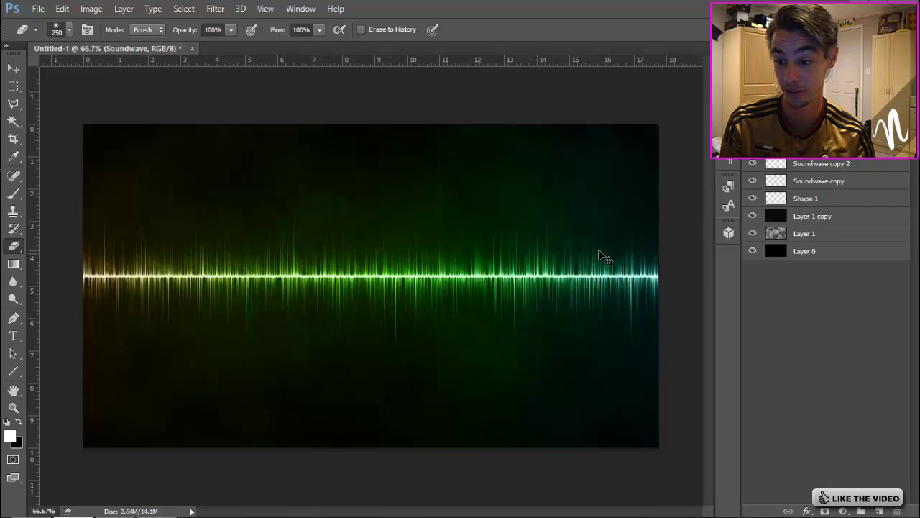
pyautogui.hotkey('ctrl', 'j')
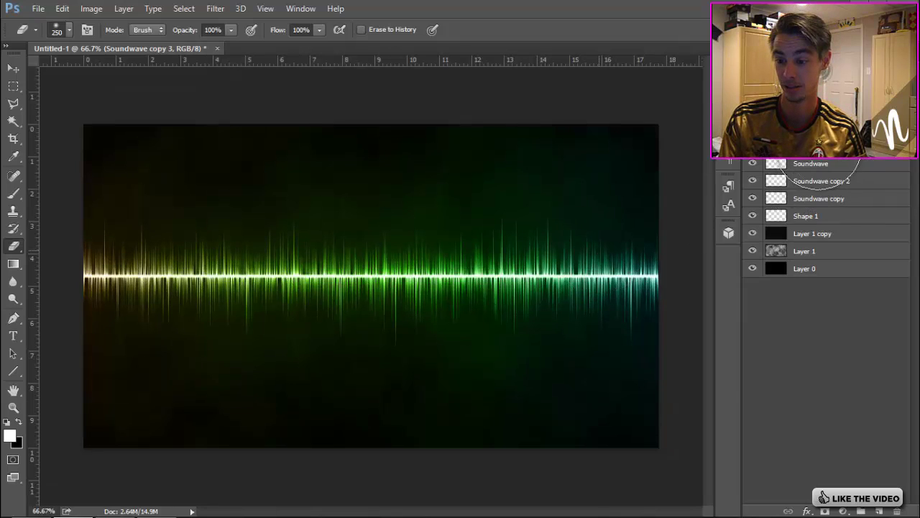
pyautogui.click(815, 165)
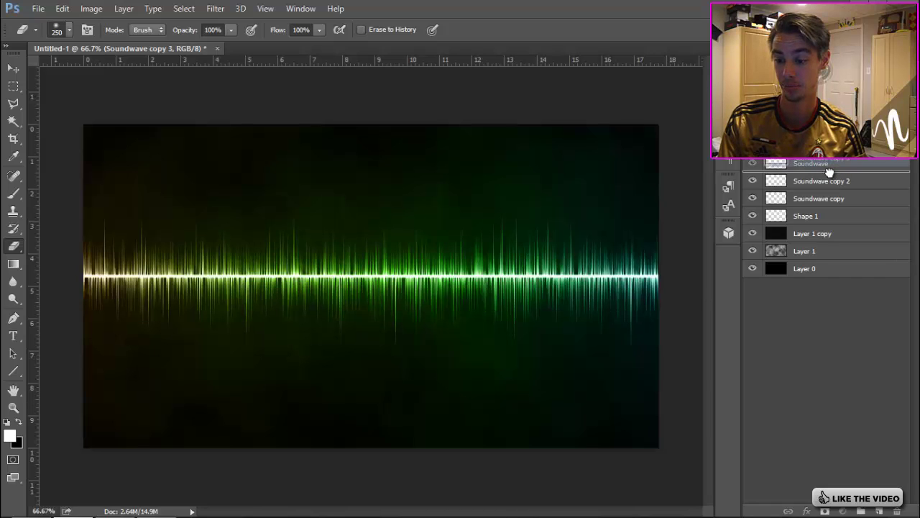
# Apply a Sine Wave distortion with maximum amplitude 125 to Soundwave copy 3
pyautogui.click(215, 9)
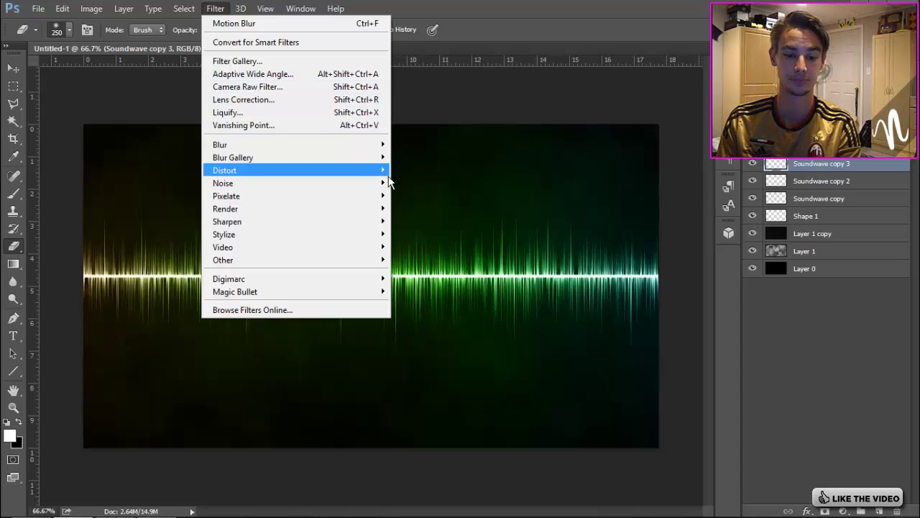
pyautogui.moveTo(377, 174)
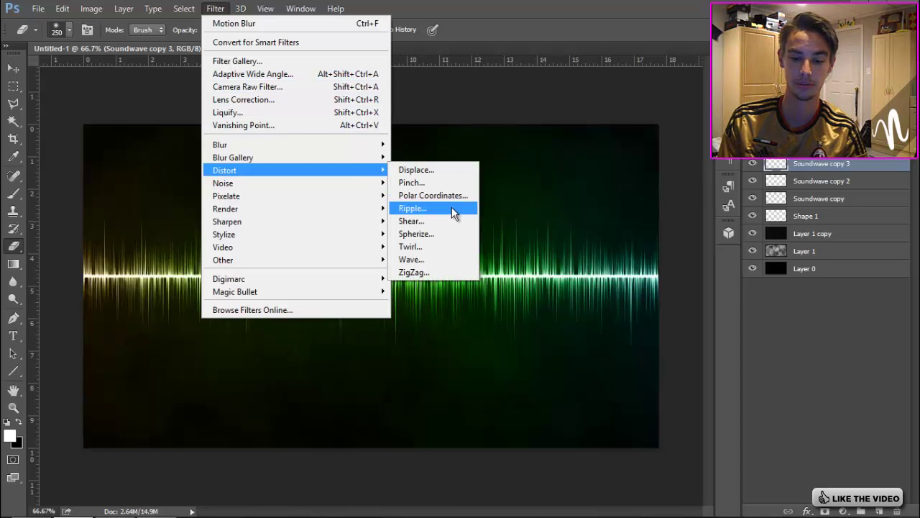
pyautogui.click(417, 262)
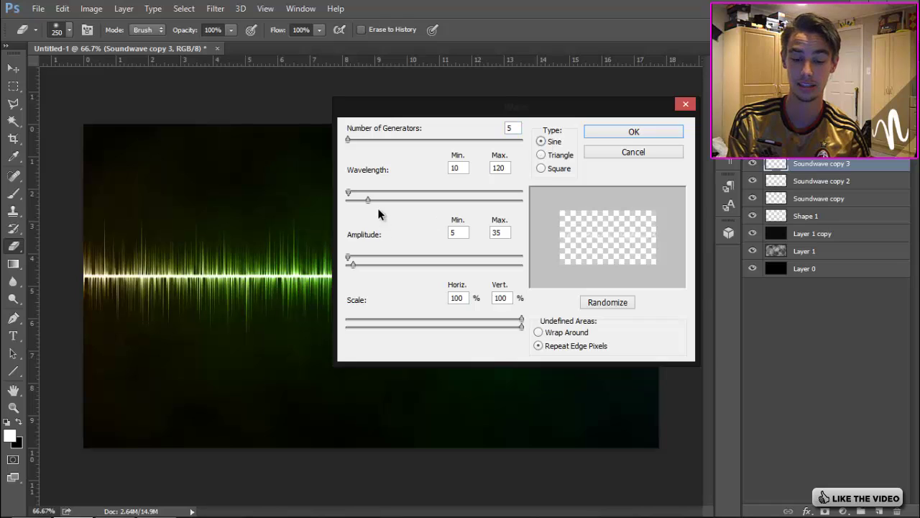
pyautogui.moveTo(360, 263); pyautogui.dragTo(368, 263)
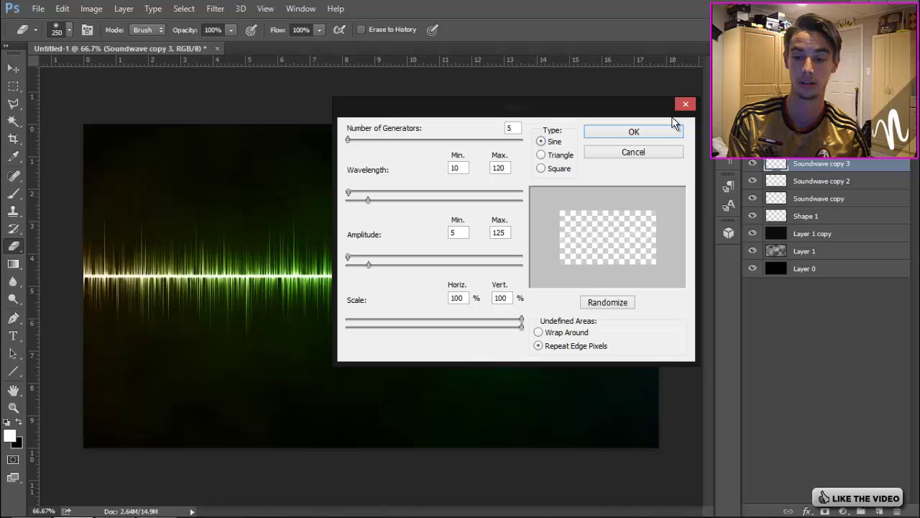
pyautogui.click(658, 137)
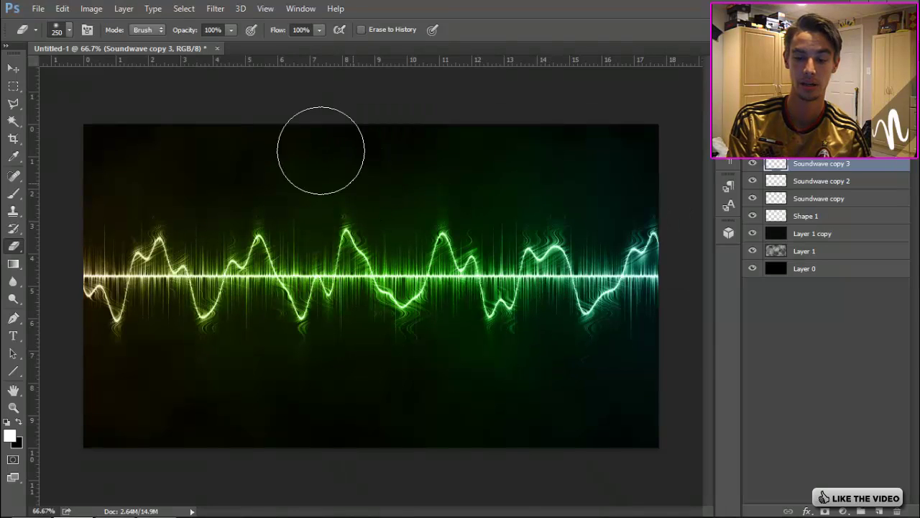
# Motion-blur the wavy Soundwave copy 3 at -40° and 79 px into diagonal streaks
pyautogui.click(215, 9)
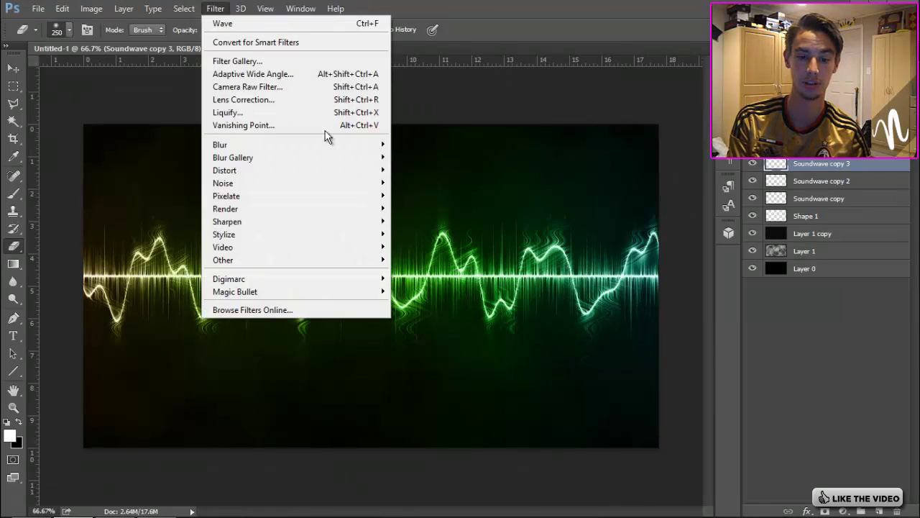
pyautogui.moveTo(367, 148)
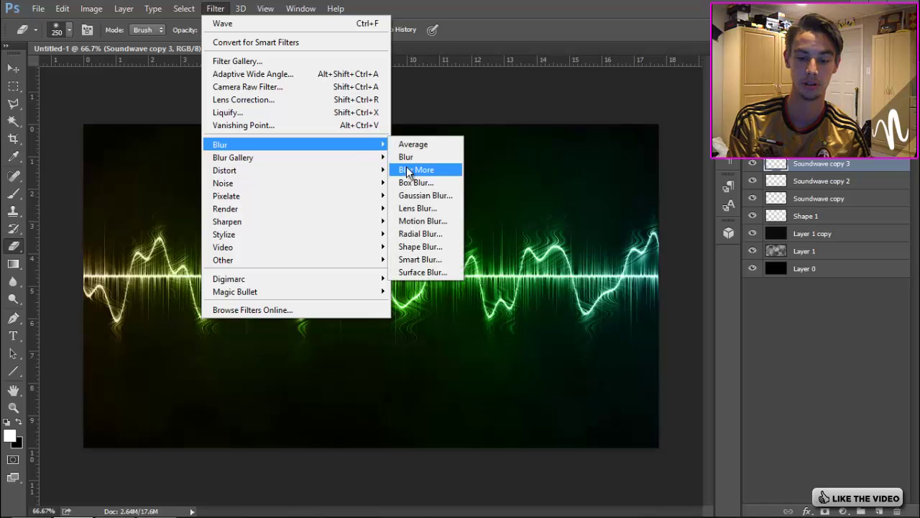
pyautogui.click(423, 221)
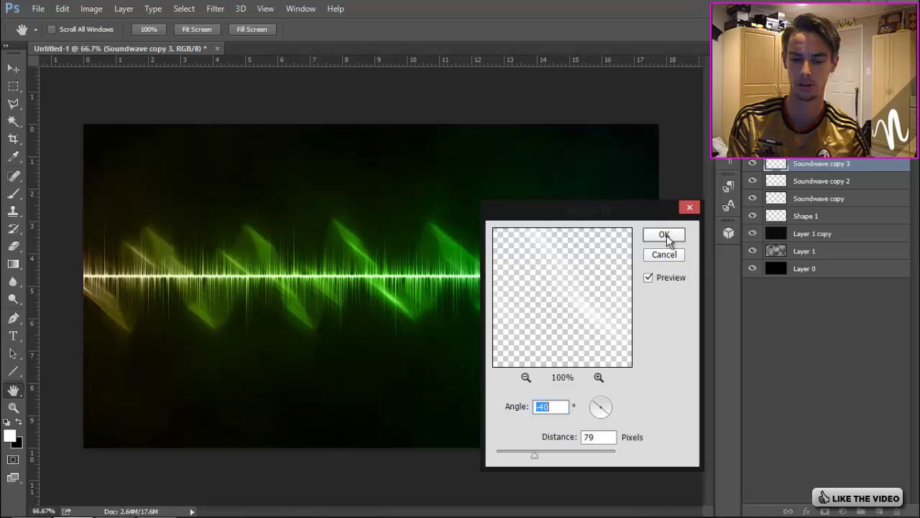
pyautogui.click(664, 235)
pyautogui.press('e')
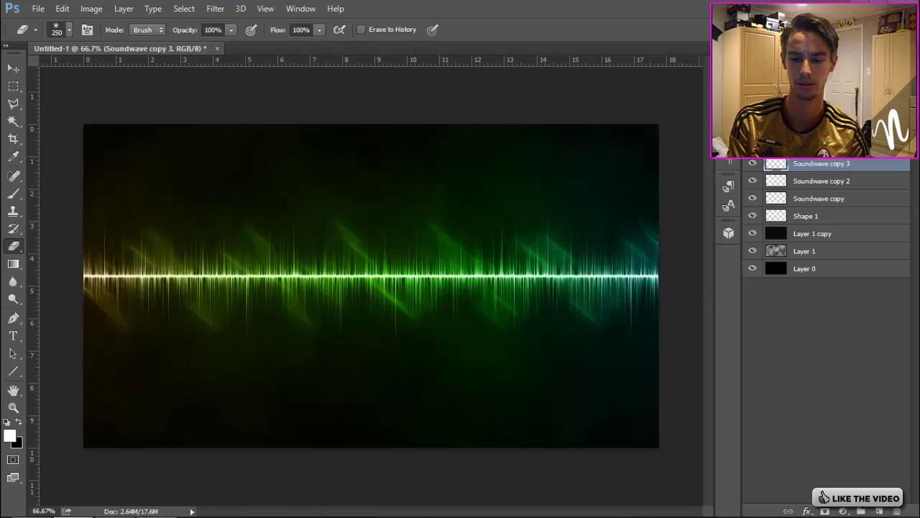
# Duplicate the streaks as Soundwave copy 4, scale to 158% width and 195% height, erase two right patches
pyautogui.hotkey('ctrl', 'j')
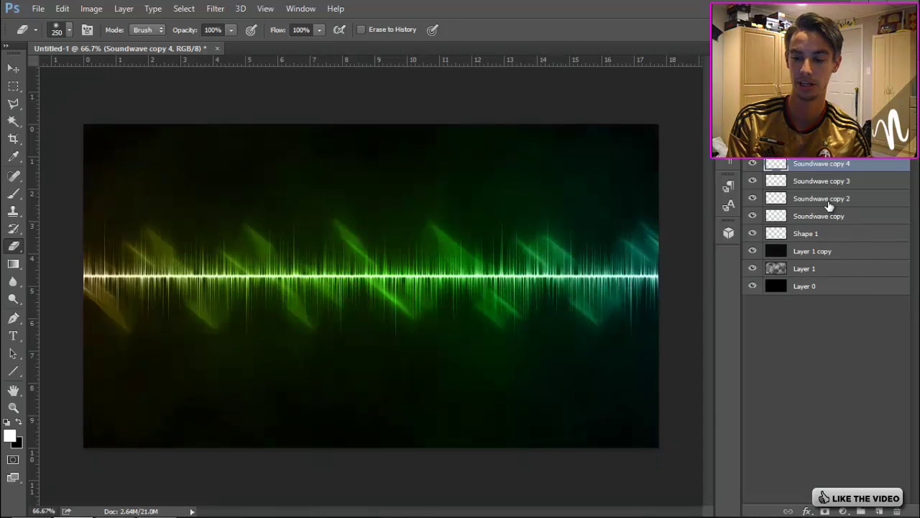
pyautogui.hotkey('ctrl', 't')
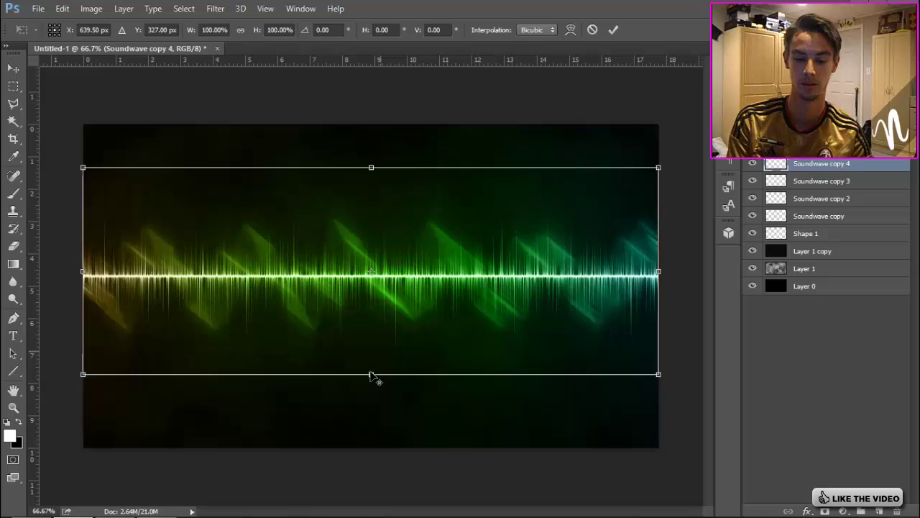
pyautogui.moveTo(368, 415); pyautogui.dragTo(368, 472)
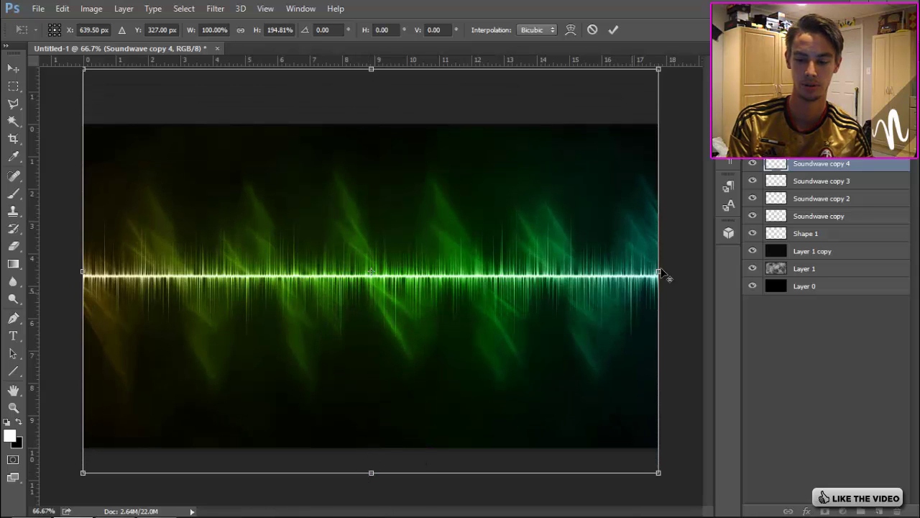
pyautogui.moveTo(657, 272); pyautogui.dragTo(826, 271)
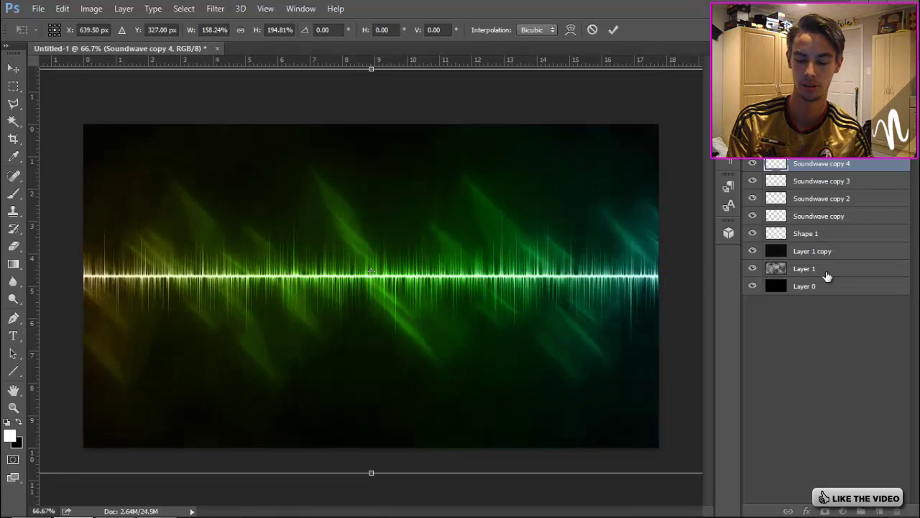
pyautogui.press('Return')
pyautogui.press('e')
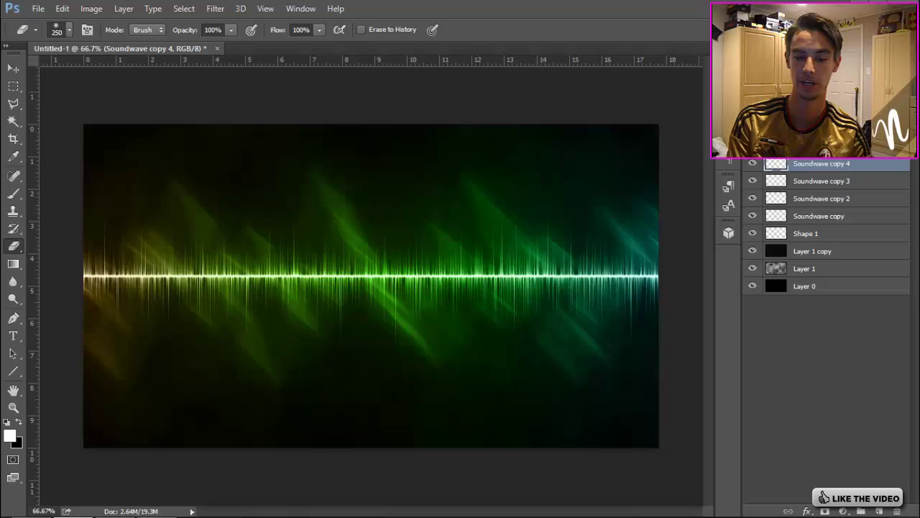
pyautogui.moveTo(507, 226); pyautogui.dragTo(414, 322)
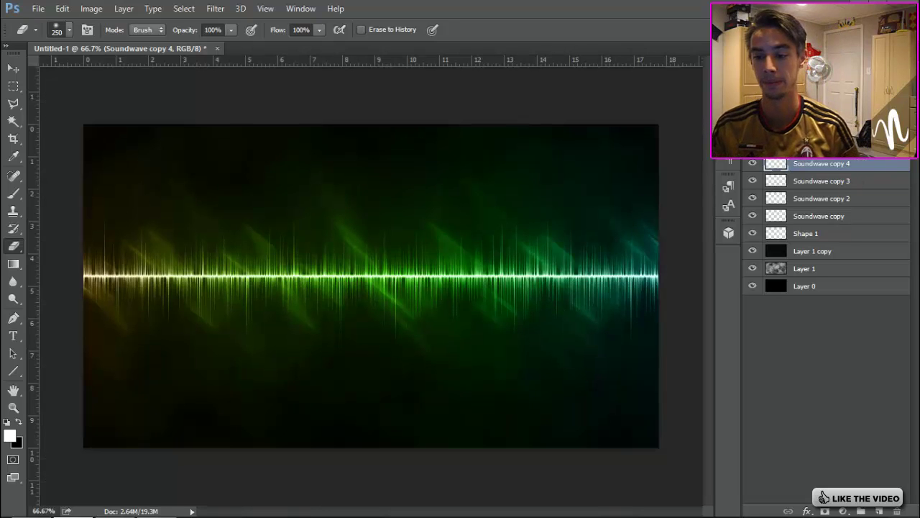
# Add Layer 3 with three soft white brush glows along the waveform in a softer blend mode
pyautogui.click(819, 146)
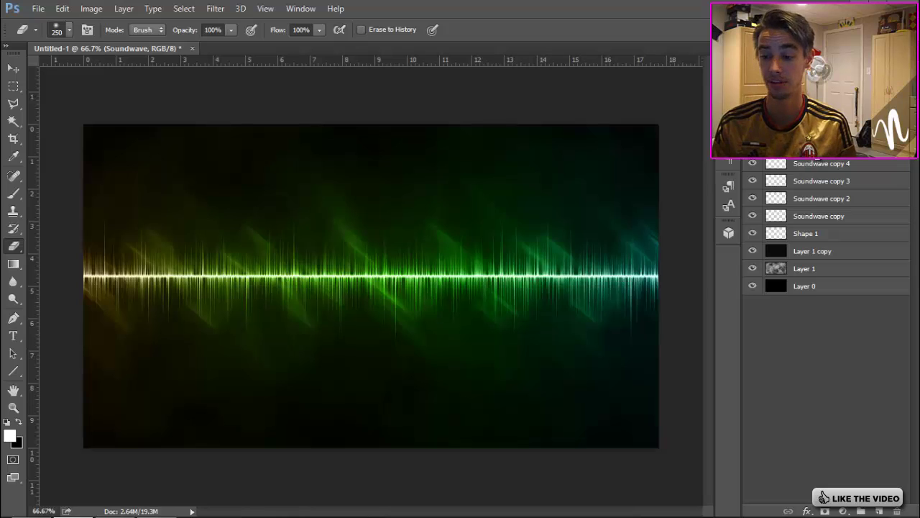
pyautogui.click(881, 512)
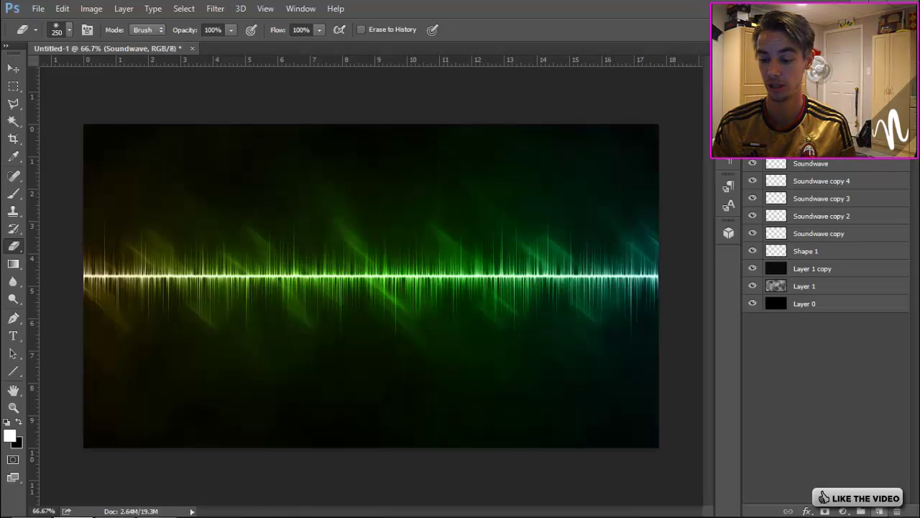
pyautogui.click(15, 197)
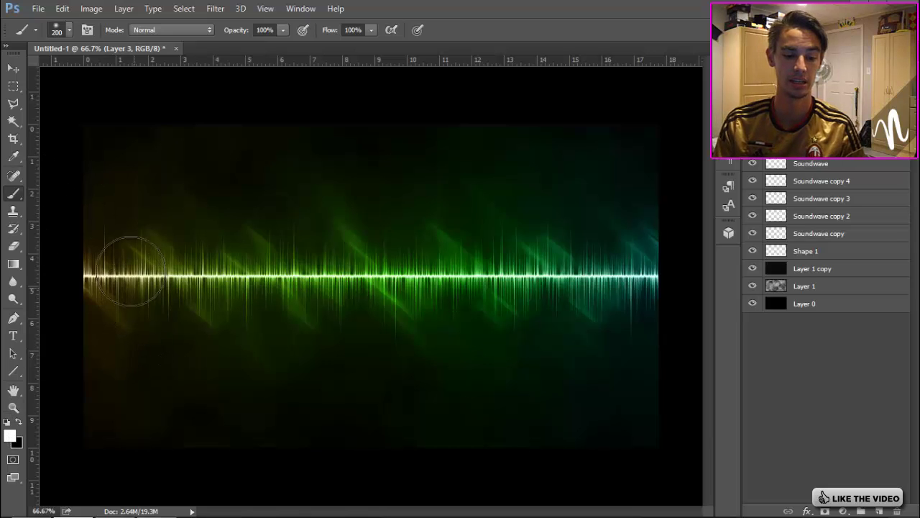
pyautogui.click(136, 268)
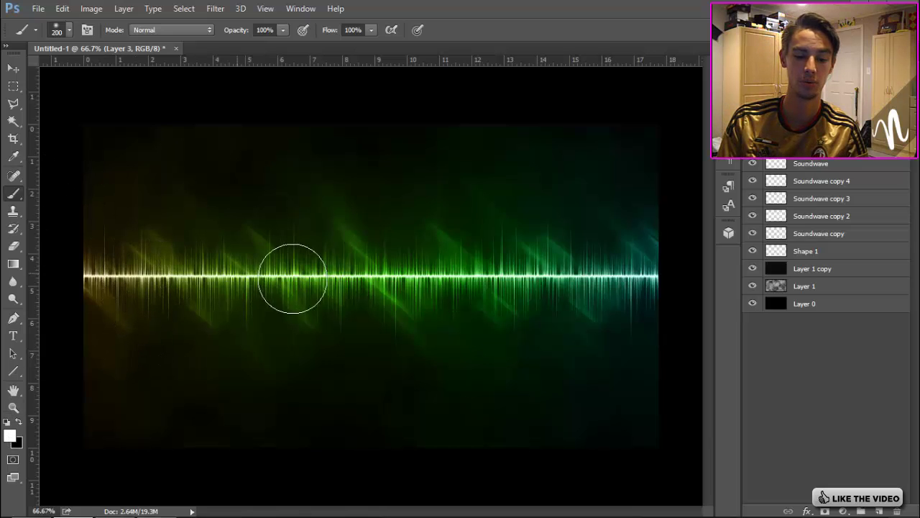
pyautogui.click(310, 284)
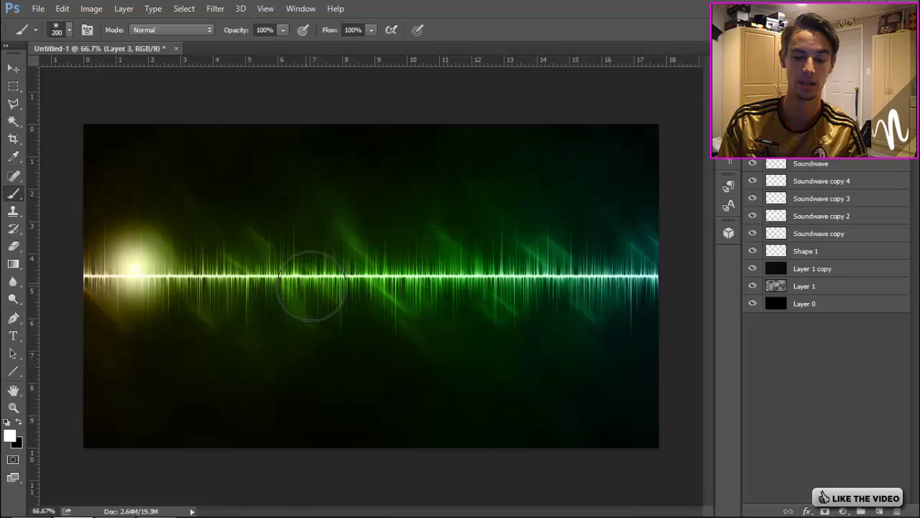
pyautogui.click(565, 268)
pyautogui.click(780, 144)
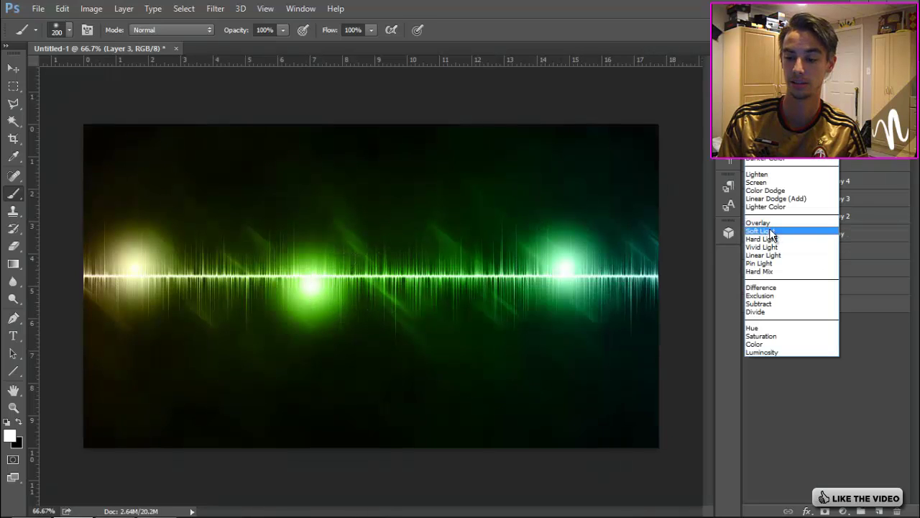
pyautogui.click(770, 226)
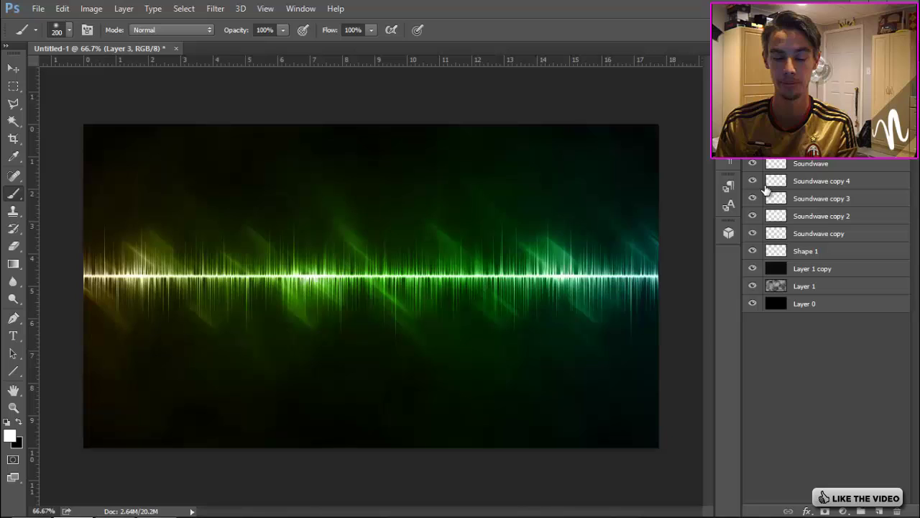
# Add Layer 4 with one 800 px soft green glow at the canvas centre, set to Overlay
pyautogui.click(879, 511)
pyautogui.press(']')
pyautogui.press(']')
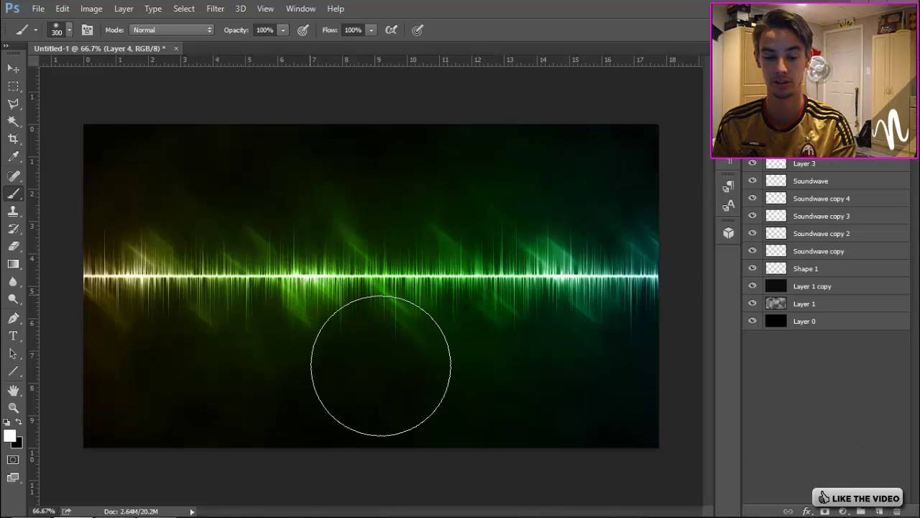
pyautogui.press(']')
pyautogui.press(']')
pyautogui.press(']')
pyautogui.press(']')
pyautogui.press(']')
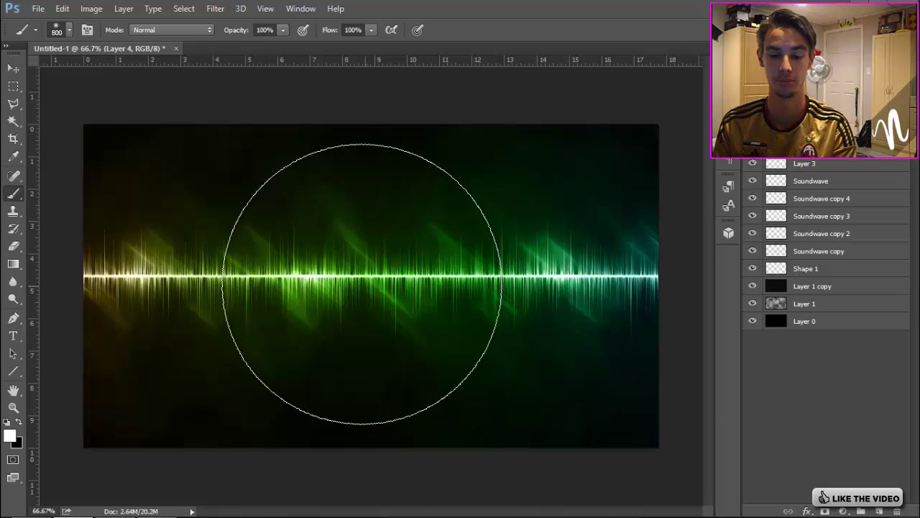
pyautogui.click(358, 273)
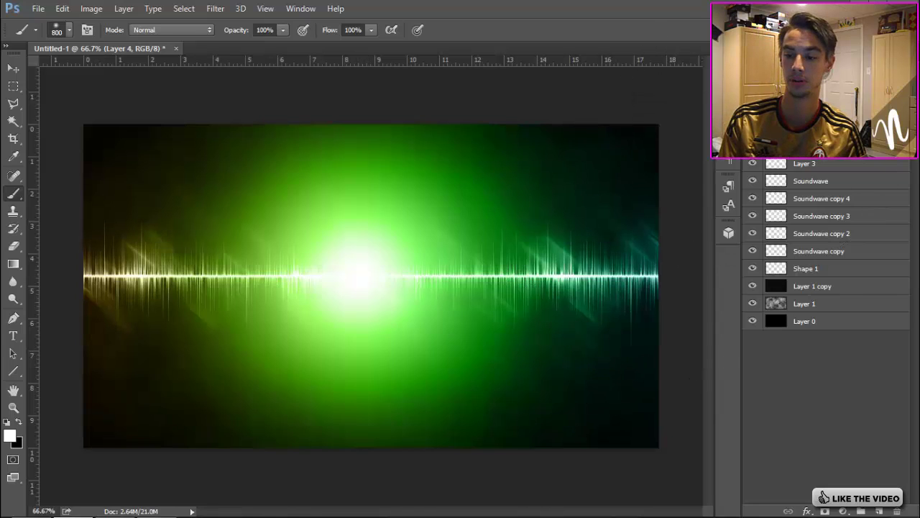
pyautogui.click(773, 141)
pyautogui.click(786, 226)
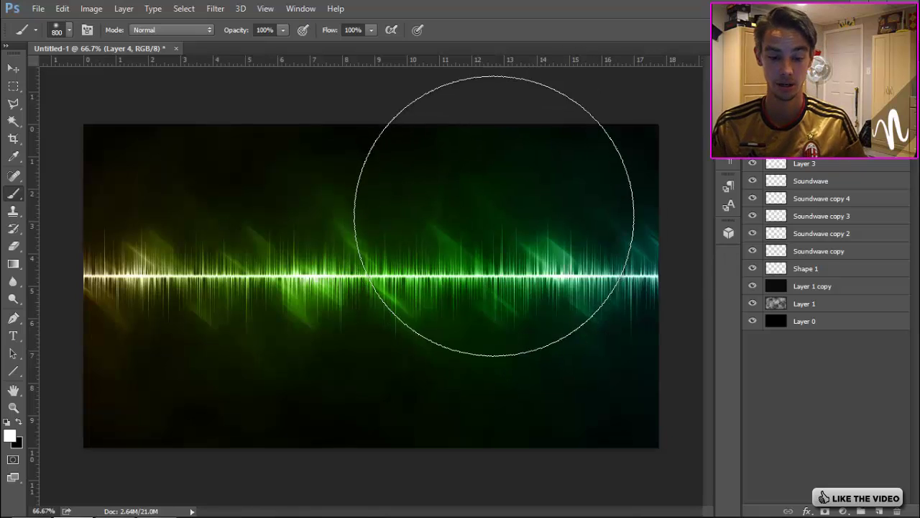
# Add a new empty Layer 5 directly above Layer 1 copy
pyautogui.click(830, 288)
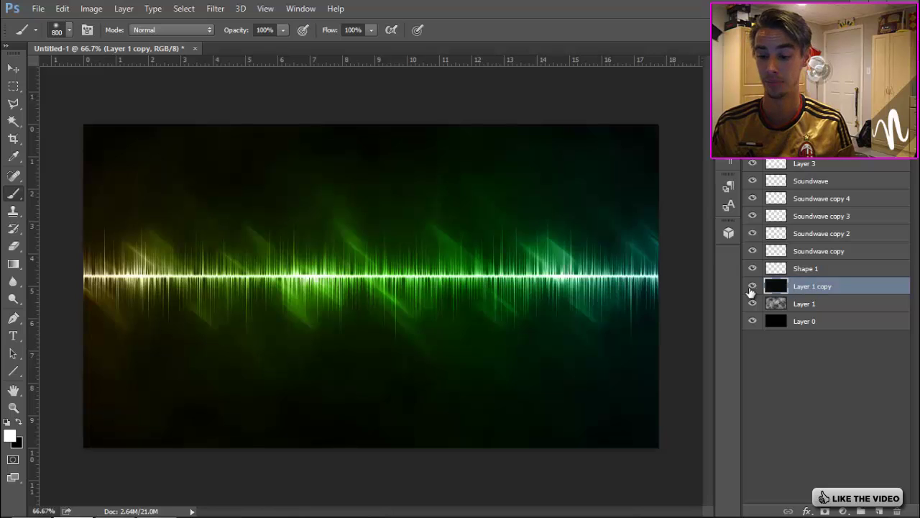
pyautogui.keyDown('shift'); pyautogui.click(805, 322); pyautogui.keyUp('shift')
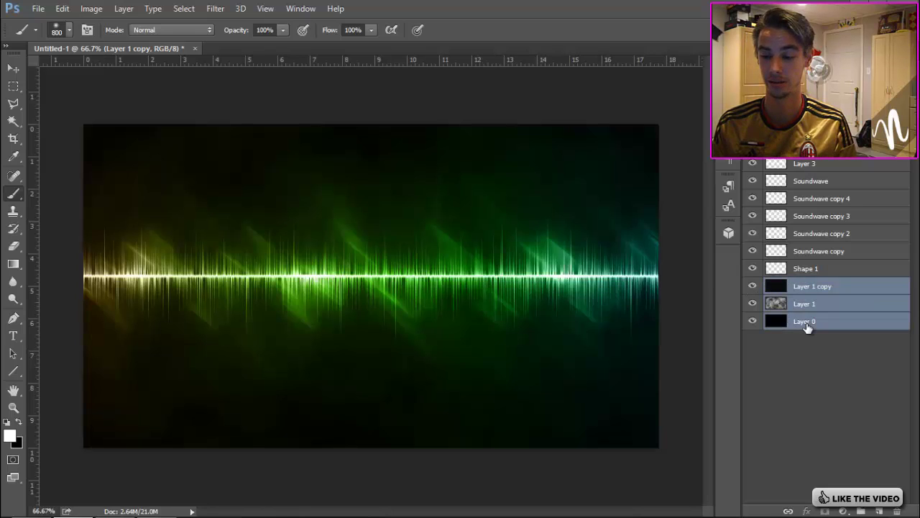
pyautogui.click(825, 289)
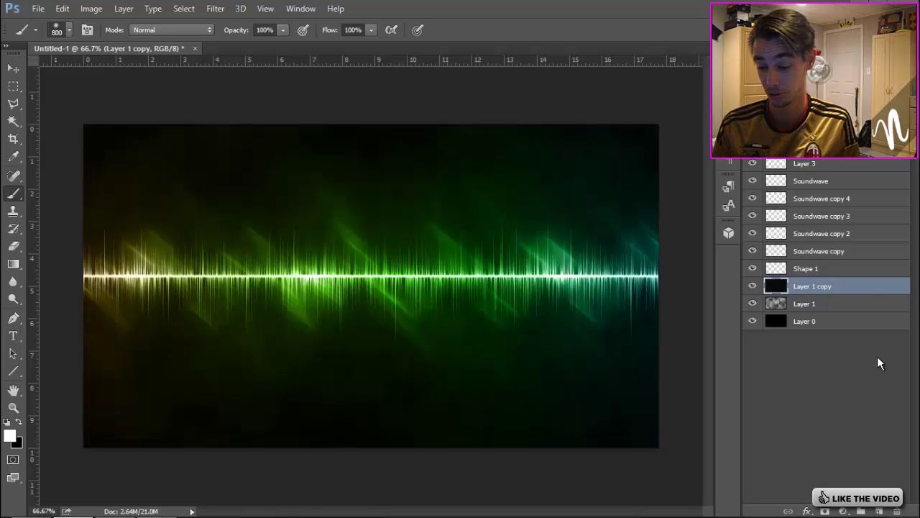
pyautogui.click(878, 510)
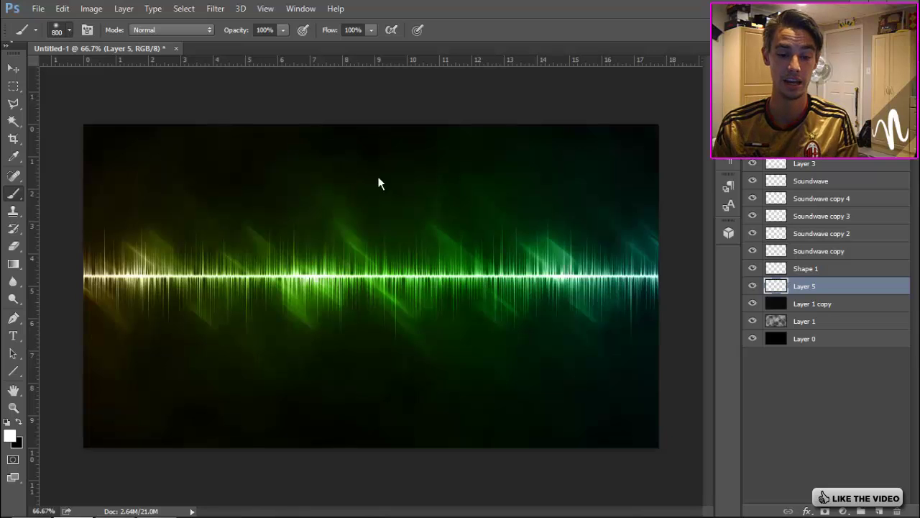
# Stamp the 1184 binary-code brush once across the canvas on Layer 5
pyautogui.rightClick(481, 186)
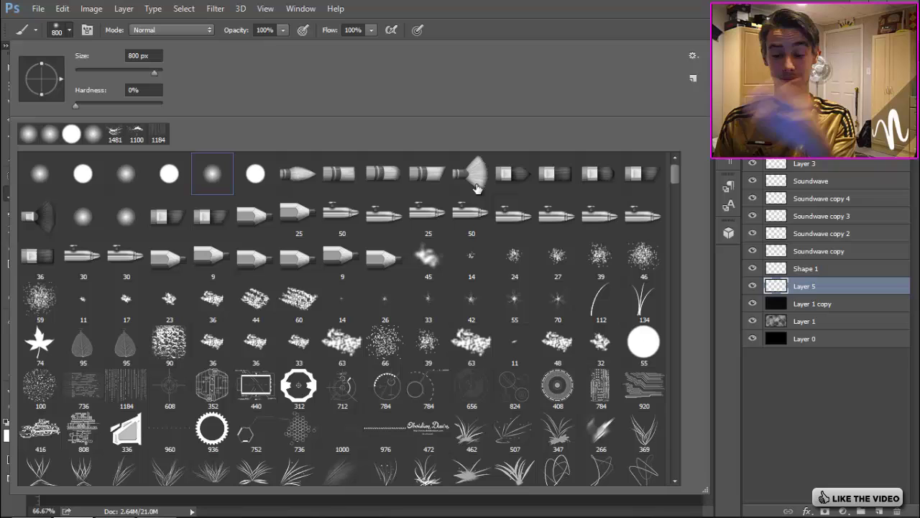
pyautogui.scroll(-3, 463, 291)
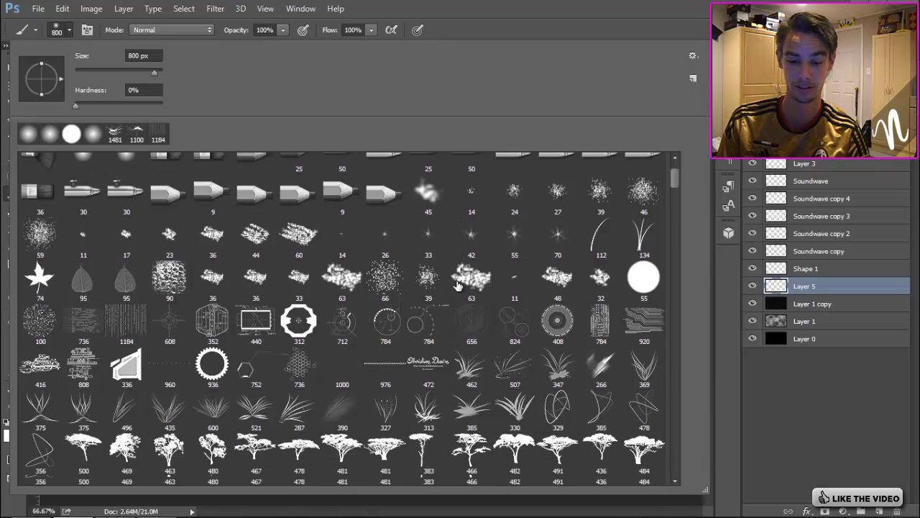
pyautogui.scroll(-5, 127, 238)
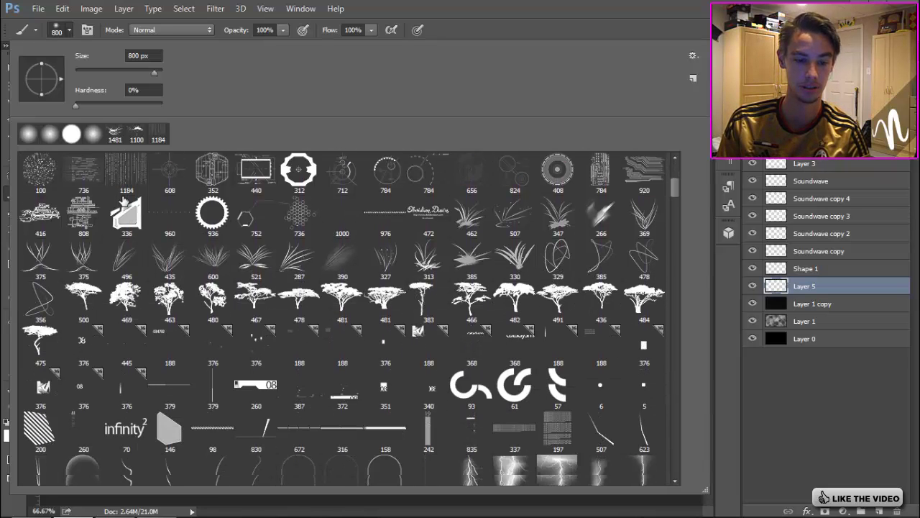
pyautogui.click(124, 169)
pyautogui.click(507, 7)
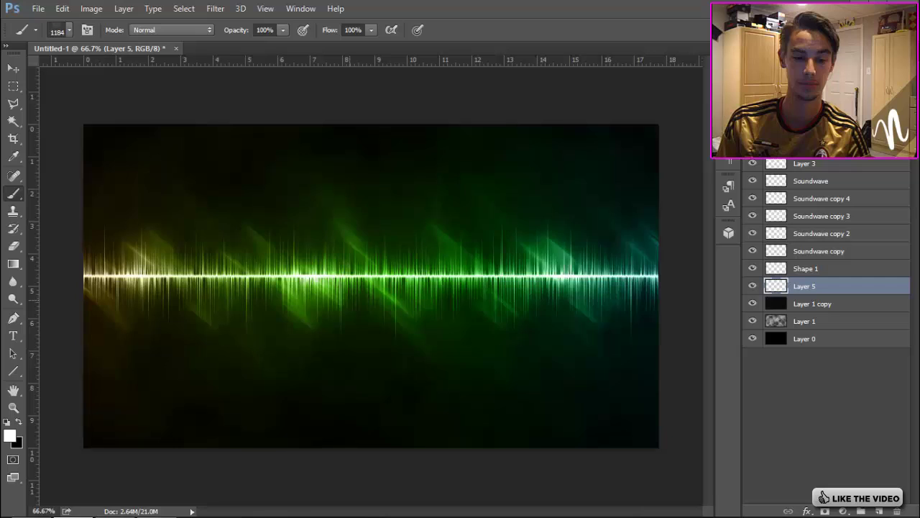
pyautogui.click(371, 286)
# Stretch the binary stamp to the canvas's right edge and set Layer 5 to Overlay
pyautogui.hotkey('ctrl', 't')
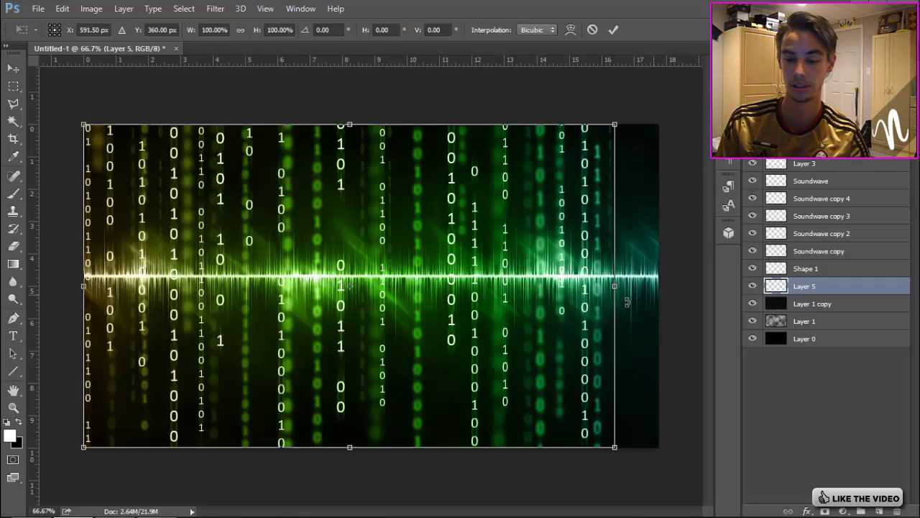
pyautogui.moveTo(645, 288); pyautogui.dragTo(687, 288)
pyautogui.press('Return')
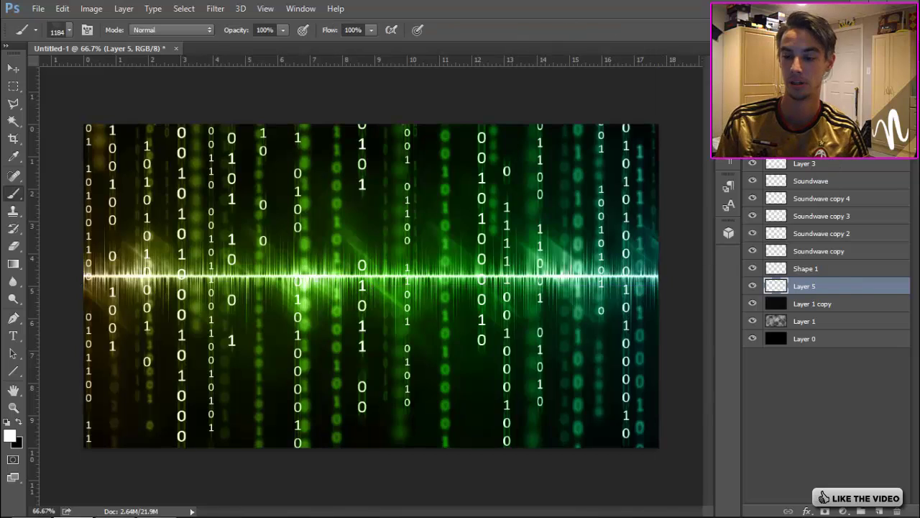
pyautogui.click(779, 137)
pyautogui.click(773, 223)
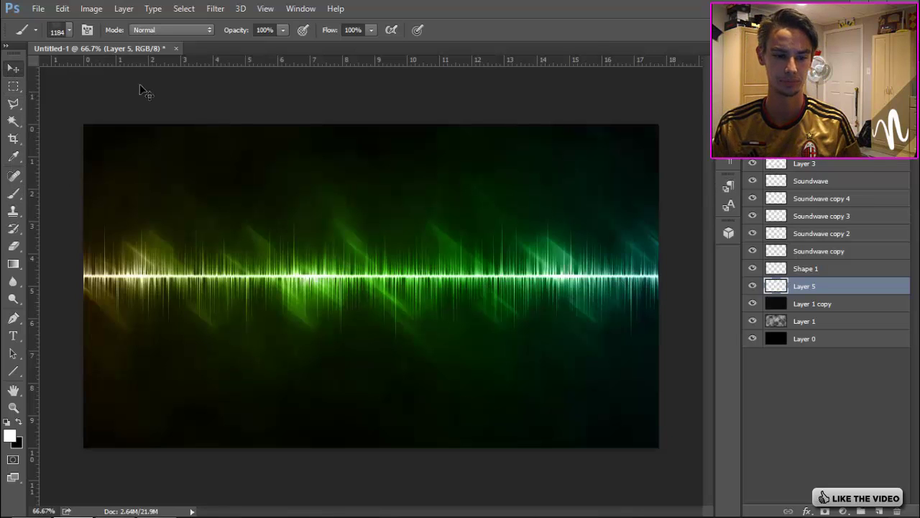
pyautogui.press('v')
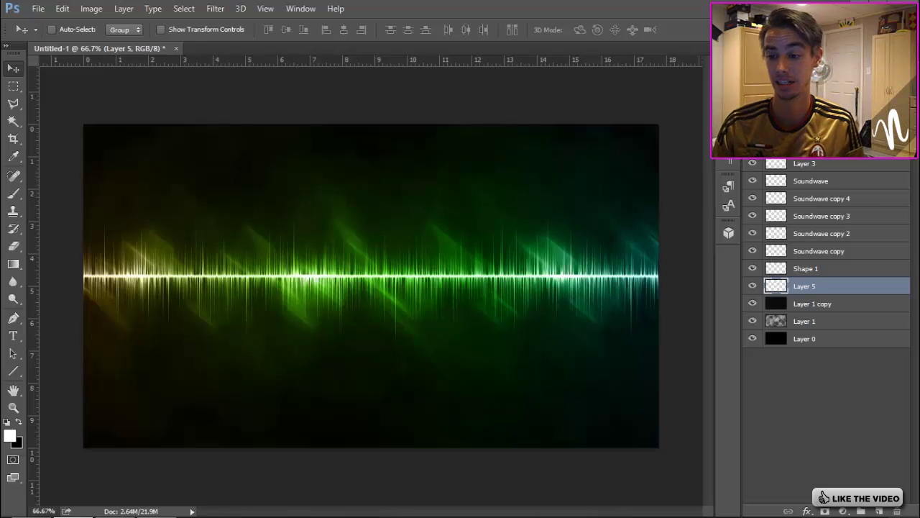
# Select Layer 2 through Layer 0 and group them together with Ctrl+G
pyautogui.click(813, 146)
pyautogui.keyDown('shift'); pyautogui.click(841, 338); pyautogui.keyUp('shift')
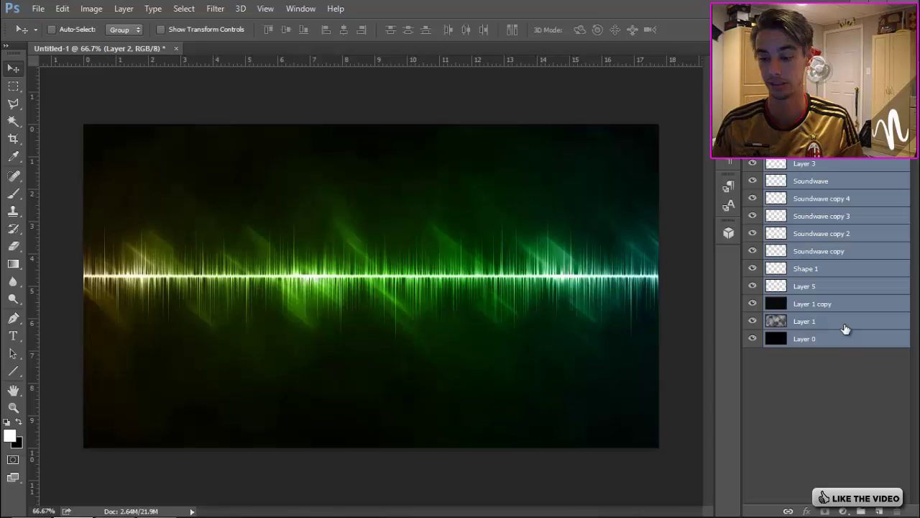
pyautogui.hotkey('ctrl', 'g')
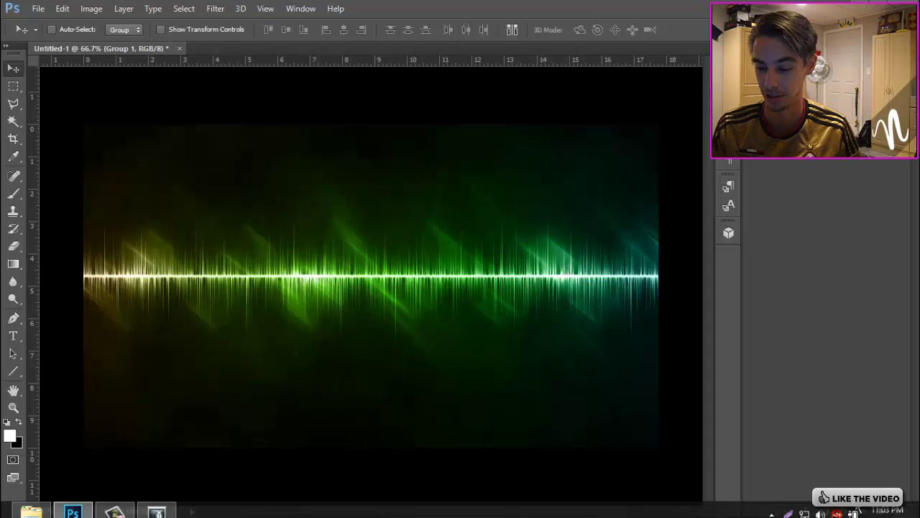
pyautogui.click(844, 511)
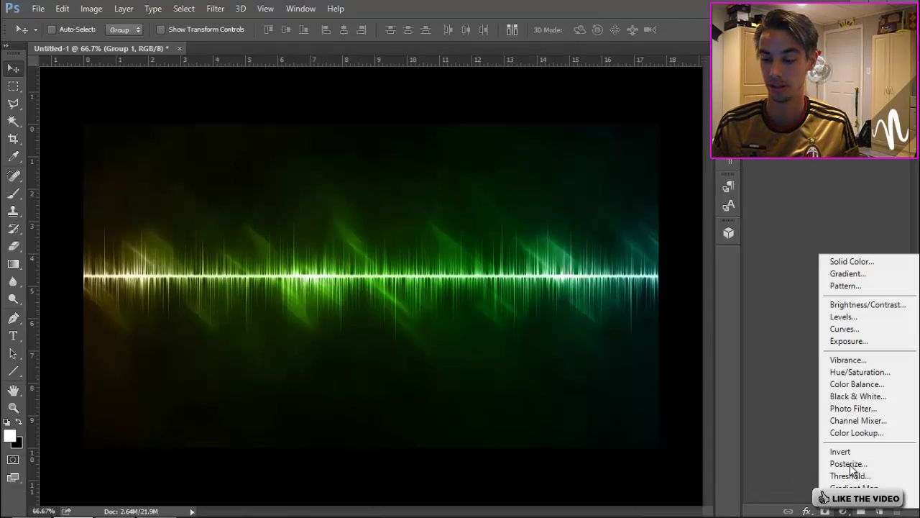
# Add a Curves adjustment layer with an S-curve to boost contrast
pyautogui.click(849, 330)
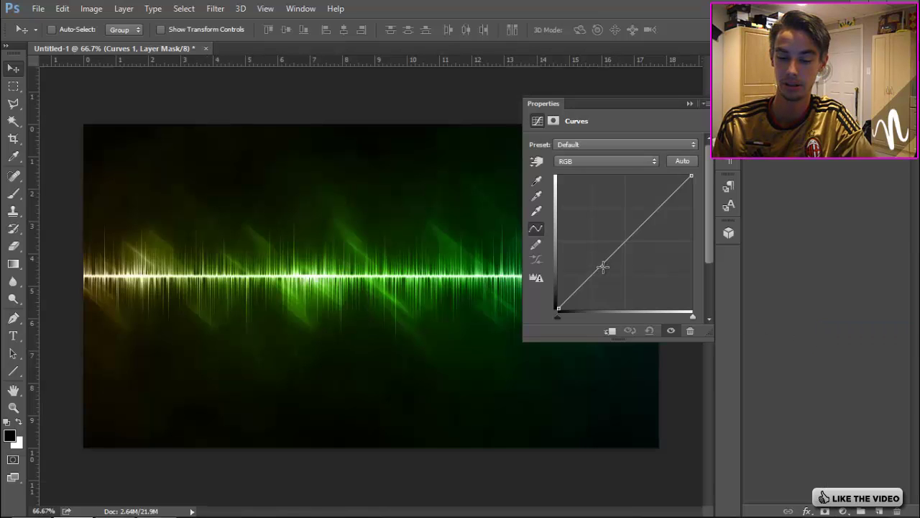
pyautogui.moveTo(603, 267); pyautogui.dragTo(605, 271)
pyautogui.moveTo(654, 218); pyautogui.dragTo(649, 213)
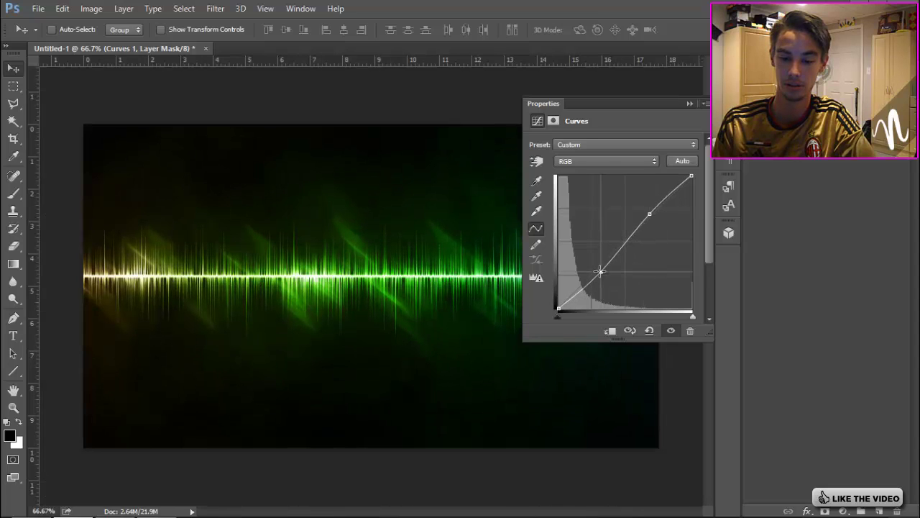
pyautogui.click(689, 103)
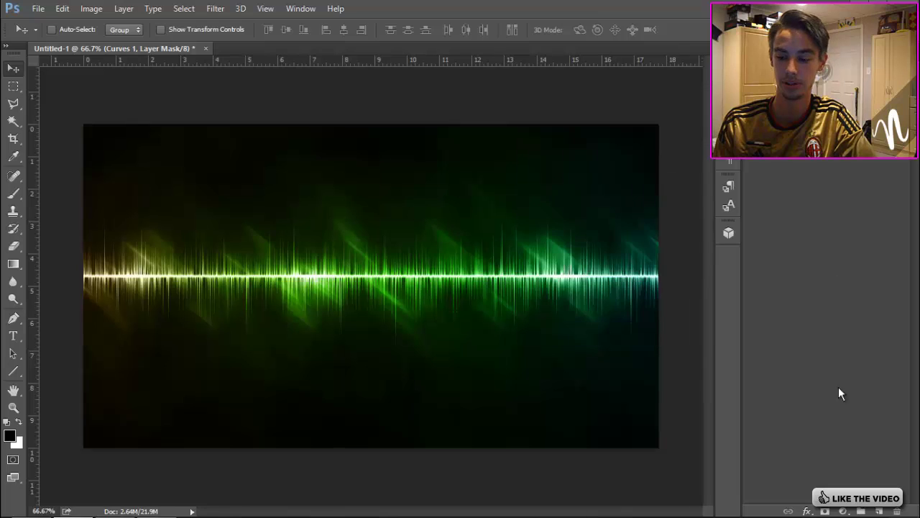
# Add a Hue/Saturation adjustment with Saturation +30 and Hue −158
pyautogui.click(844, 510)
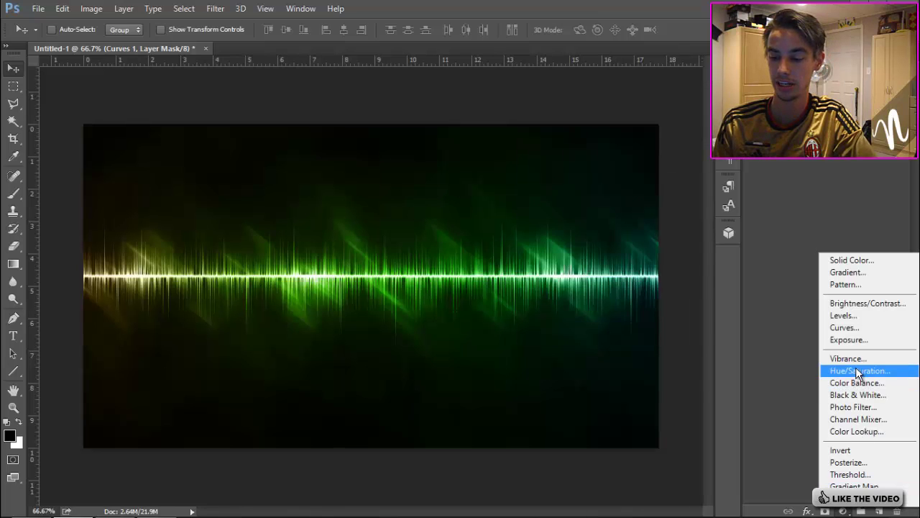
pyautogui.click(855, 366)
pyautogui.click(632, 220)
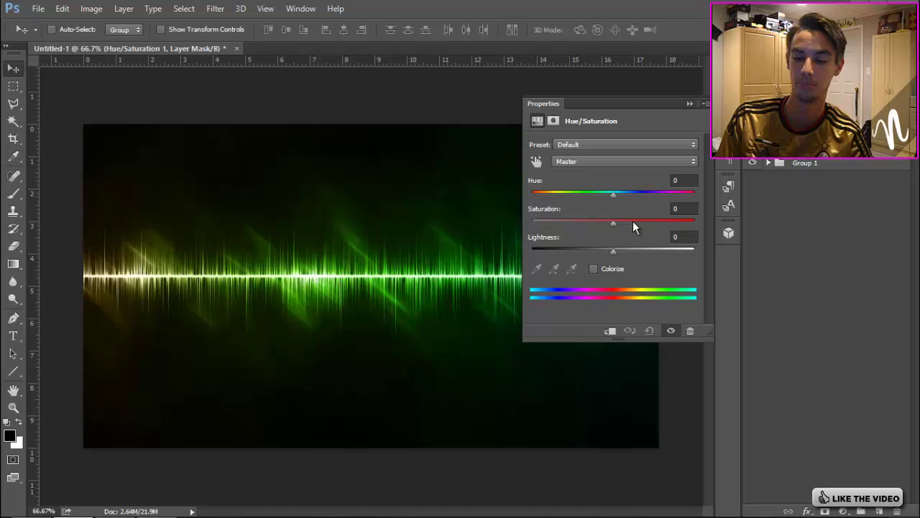
pyautogui.click(637, 221)
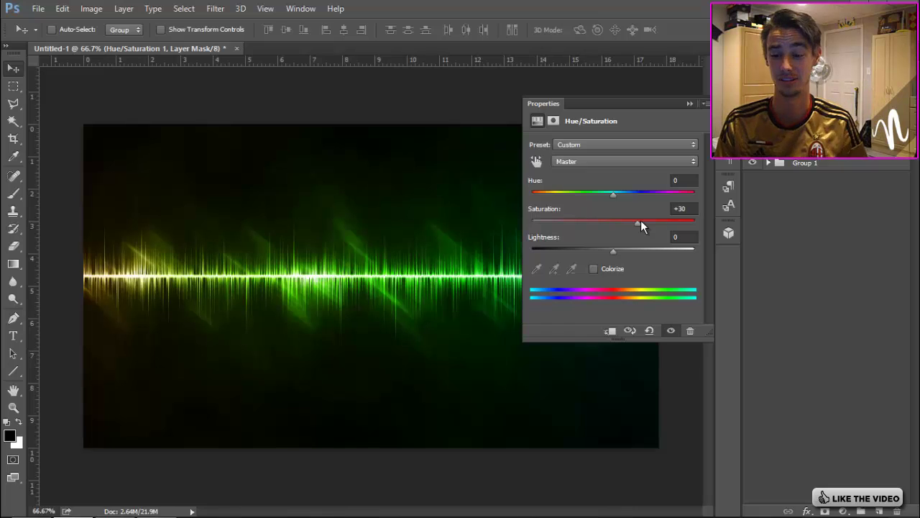
pyautogui.moveTo(583, 194); pyautogui.dragTo(541, 198)
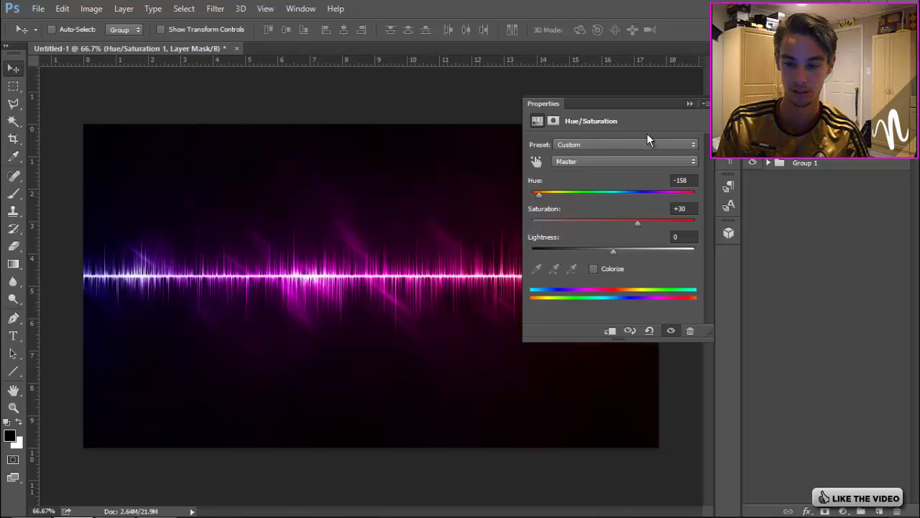
pyautogui.click(689, 104)
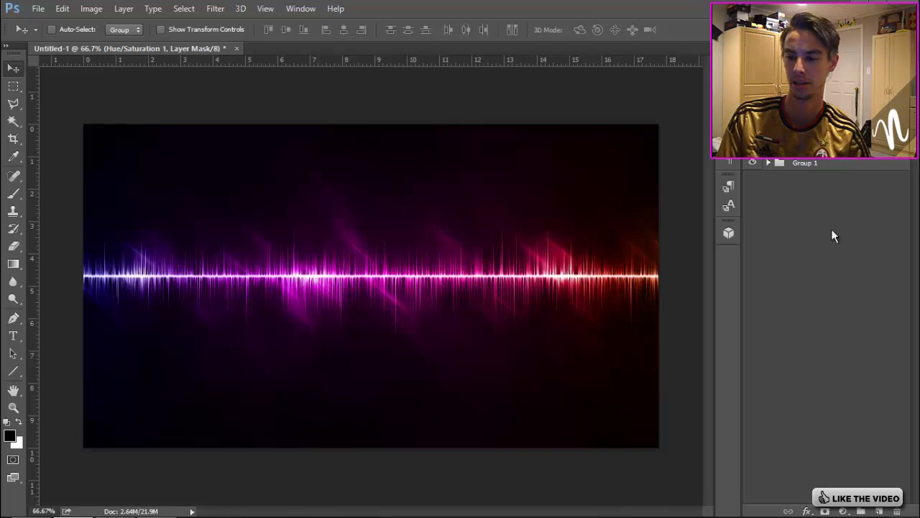
# Duplicate Group 1, merge the copy into a single layer, and duplicate that layer
pyautogui.click(817, 162)
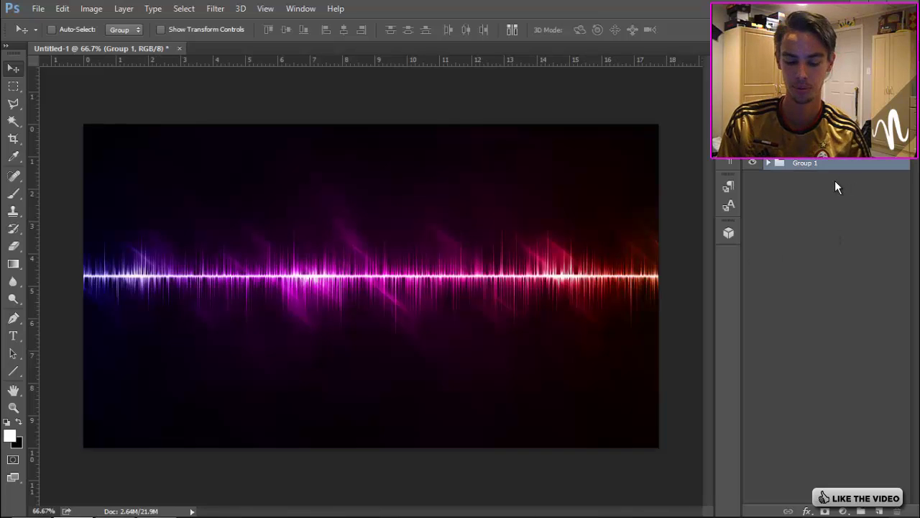
pyautogui.hotkey('alt', 'Right')
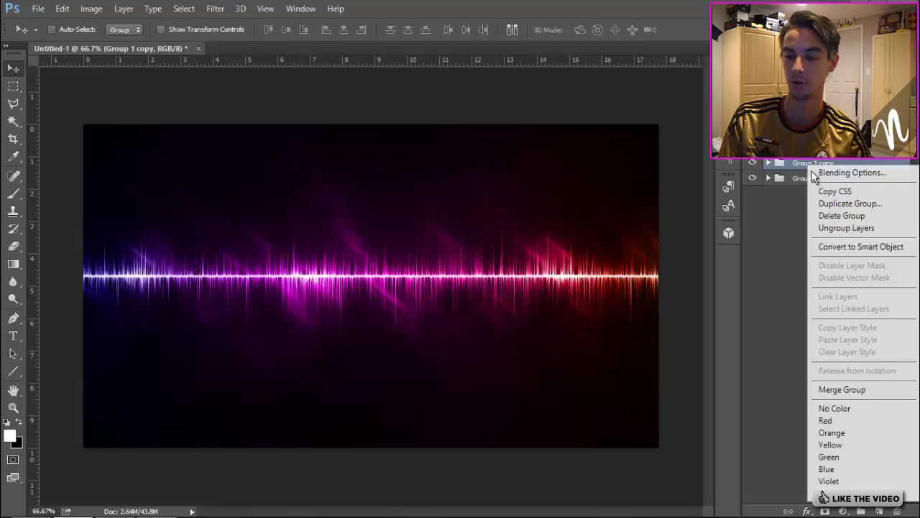
pyautogui.rightClick(812, 165)
pyautogui.click(862, 390)
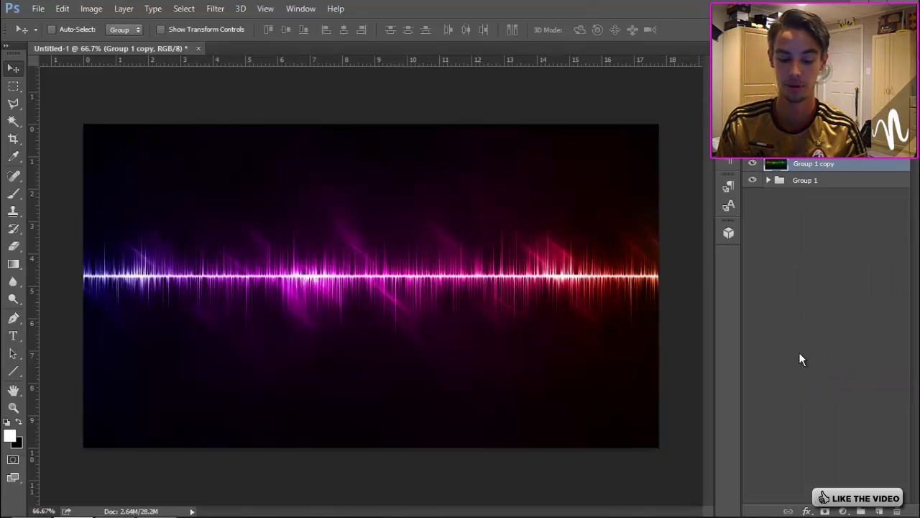
pyautogui.hotkey('alt', 'Right')
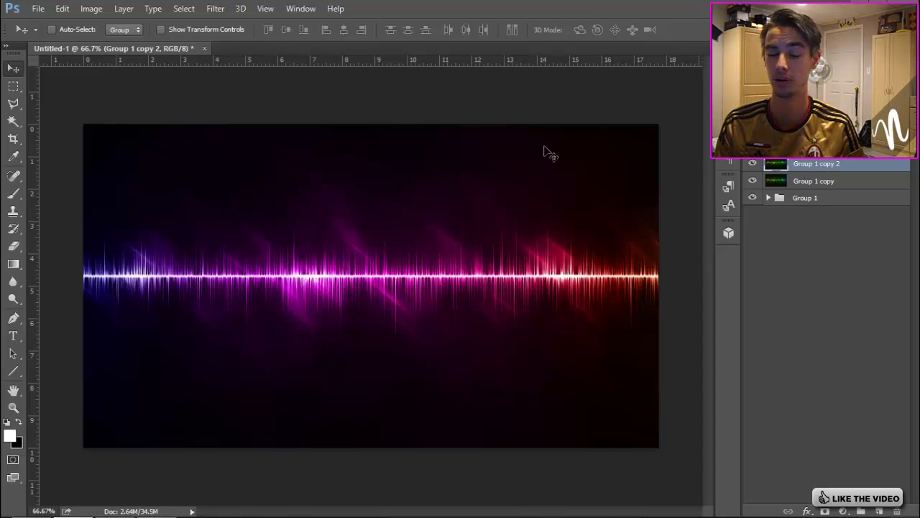
# Apply a Spherize filter at about 64% to the merged glow layer
pyautogui.click(213, 10)
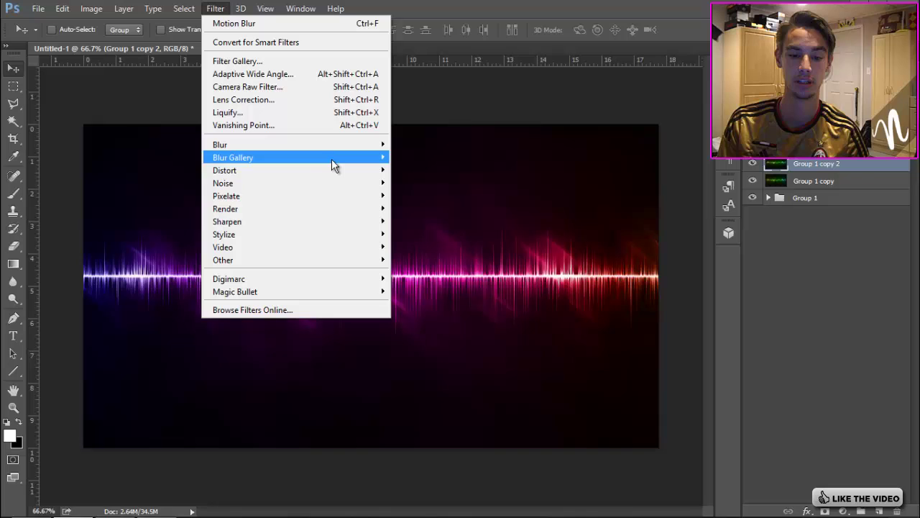
pyautogui.moveTo(388, 180)
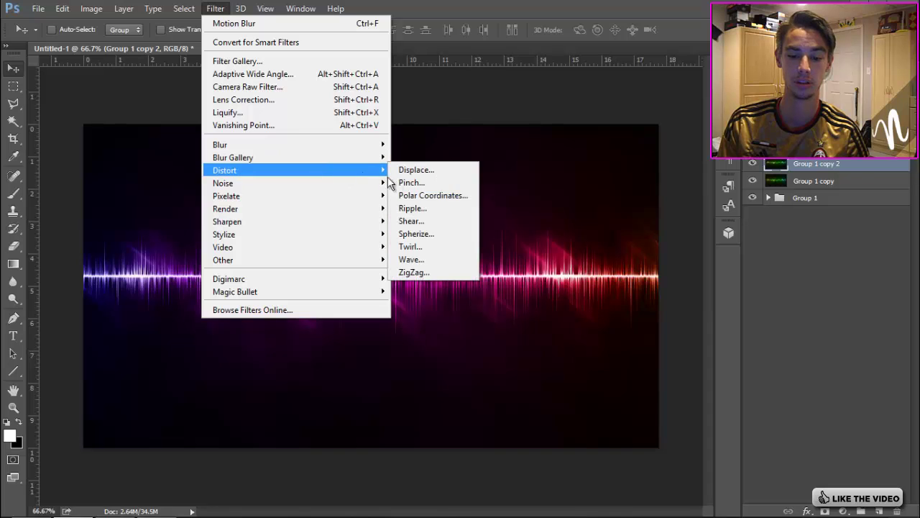
pyautogui.click(437, 235)
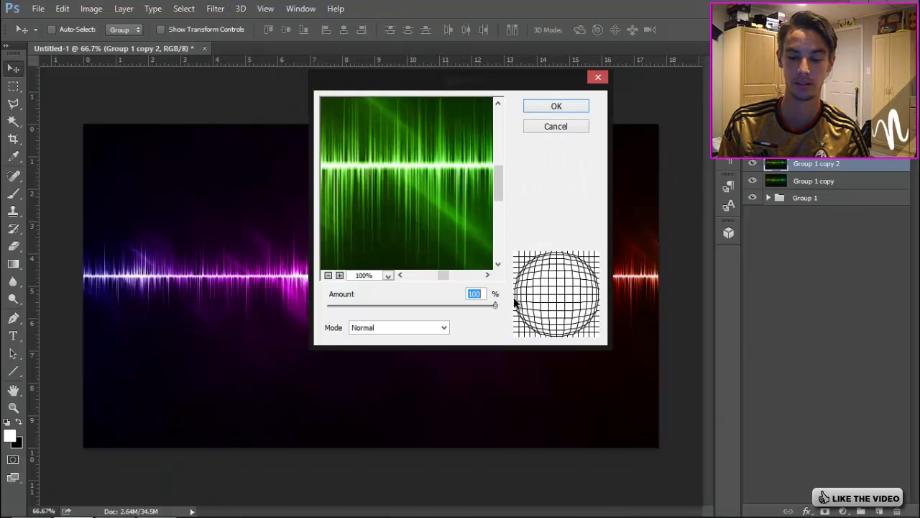
pyautogui.moveTo(476, 305); pyautogui.dragTo(467, 305)
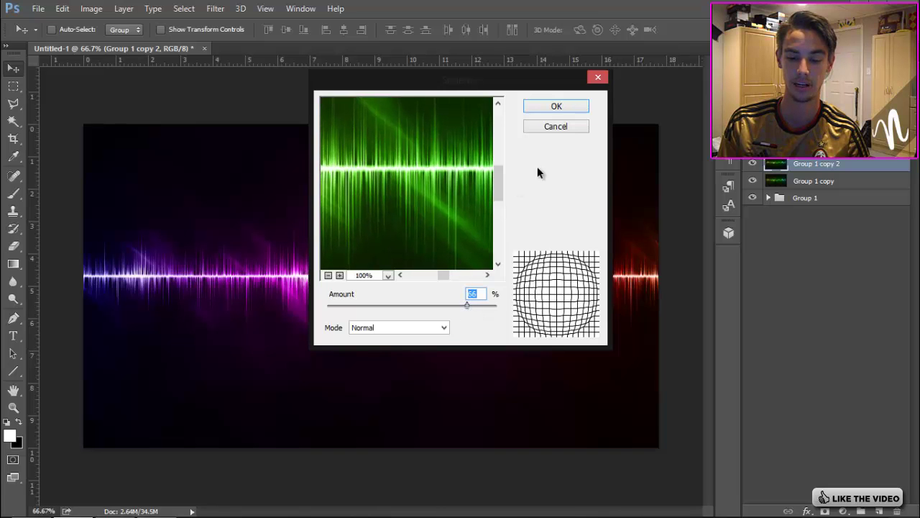
pyautogui.click(563, 107)
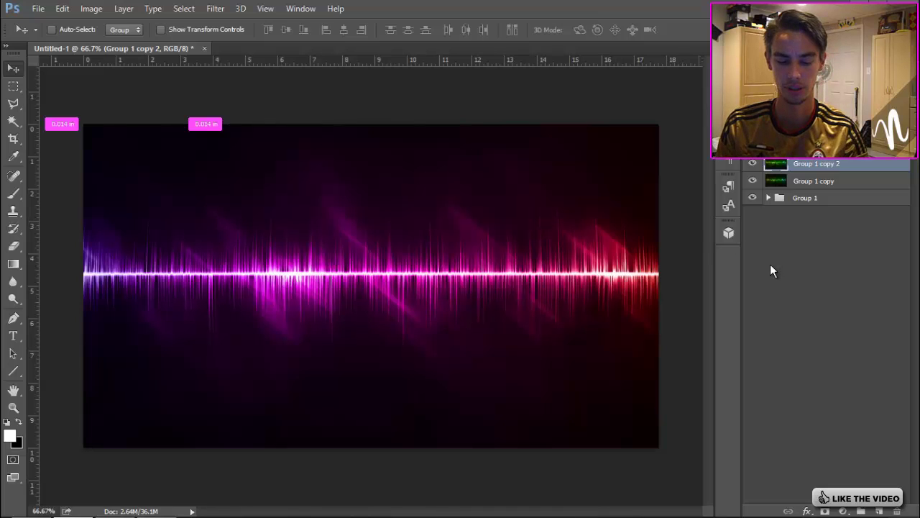
# Scale the glow layer to about 93% around its centre, then duplicate it
pyautogui.hotkey('ctrl', 't')
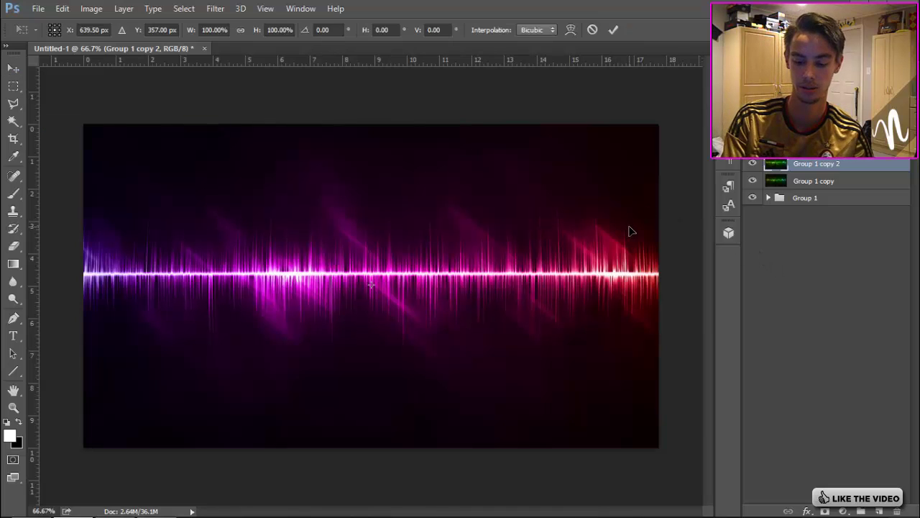
pyautogui.hotkey('ctrl', '-')
pyautogui.hotkey('ctrl', '-')
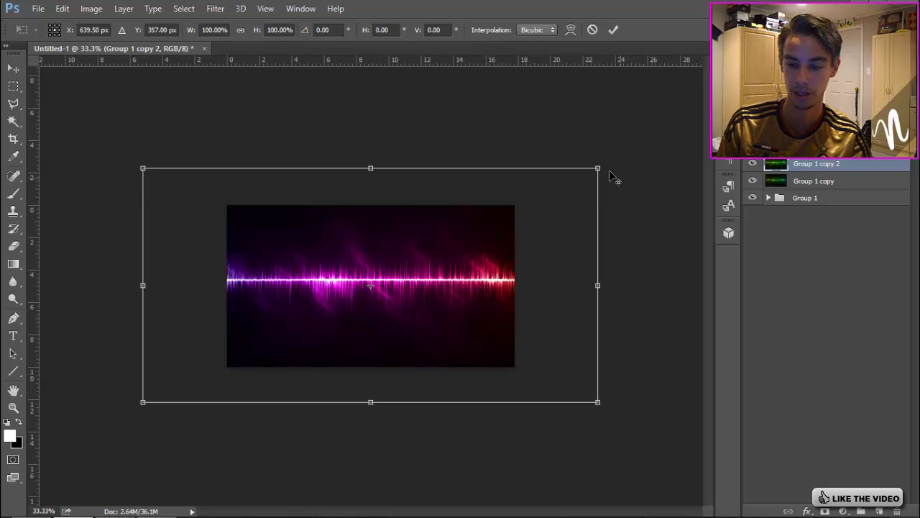
pyautogui.moveTo(594, 171)
pyautogui.mouseDown()
pyautogui.moveTo(573, 180)
pyautogui.moveTo(583, 175)
pyautogui.mouseUp()
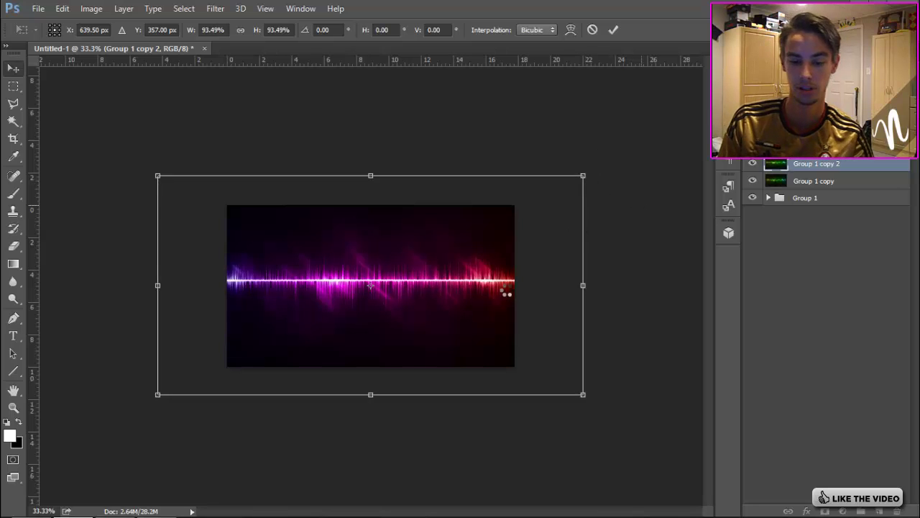
pyautogui.press('Return')
pyautogui.hotkey('ctrl', '0')
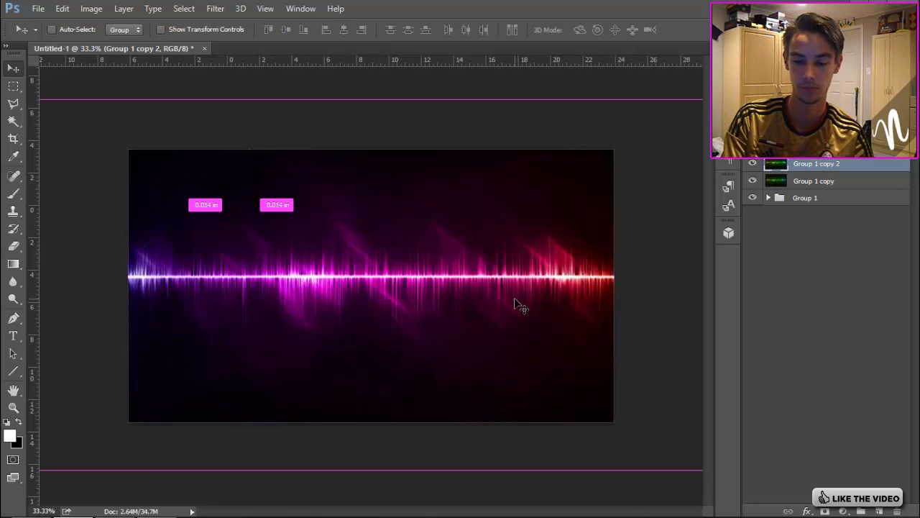
pyautogui.hotkey('ctrl', '-')
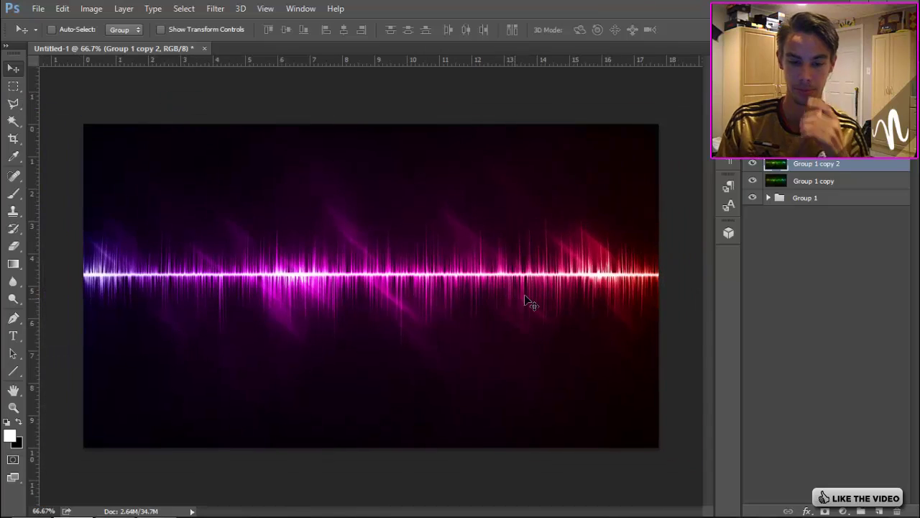
pyautogui.hotkey('alt', 'Up')
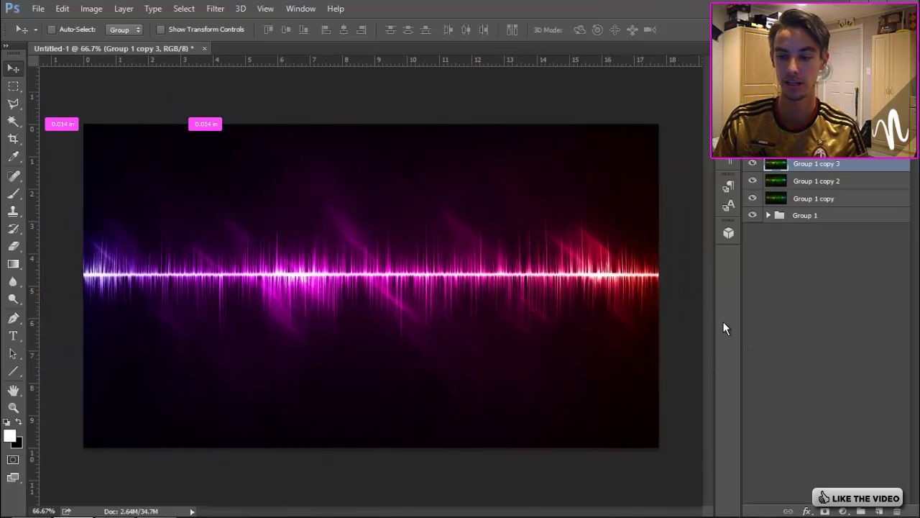
# Apply a Gaussian Blur with a 2-pixel radius to Group 1 copy 3
pyautogui.click(213, 10)
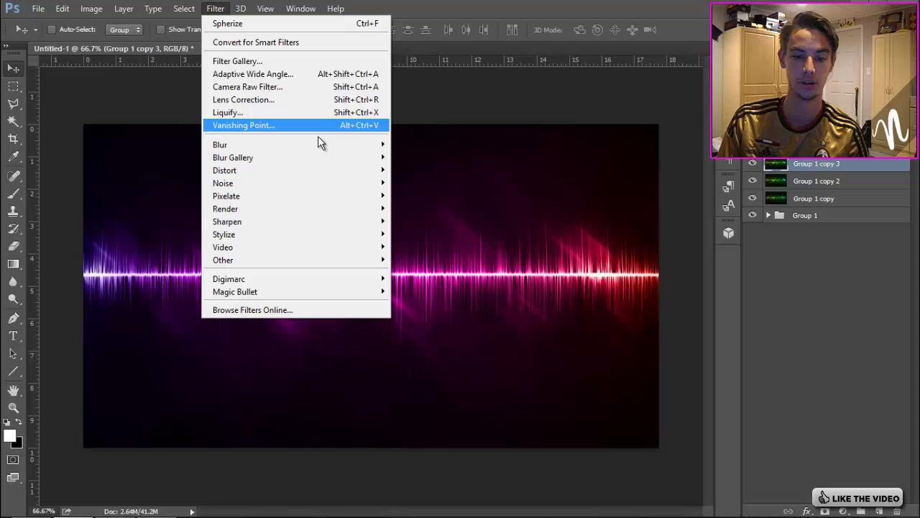
pyautogui.moveTo(339, 144)
pyautogui.click(446, 194)
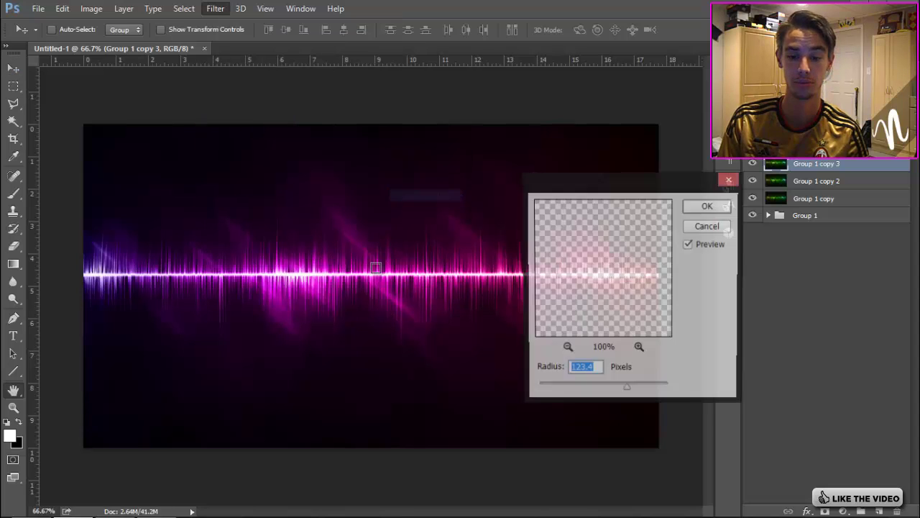
pyautogui.write('2')
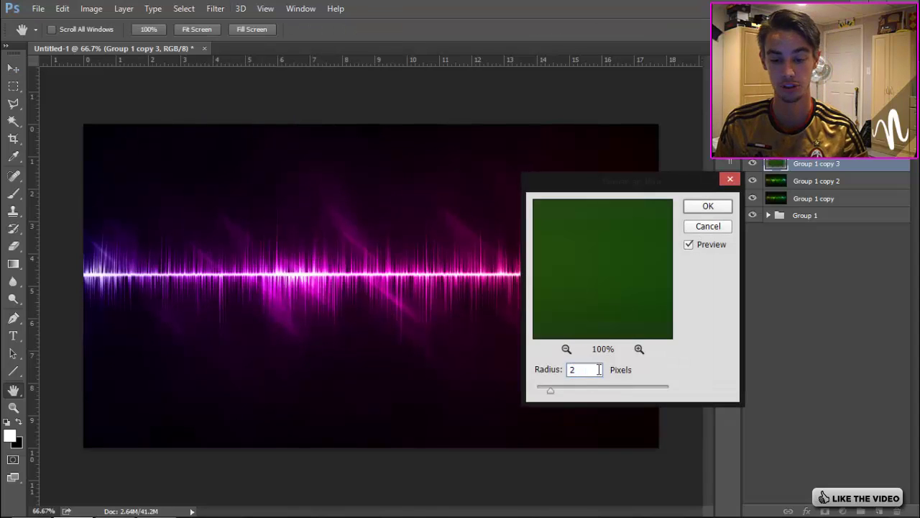
pyautogui.click(708, 206)
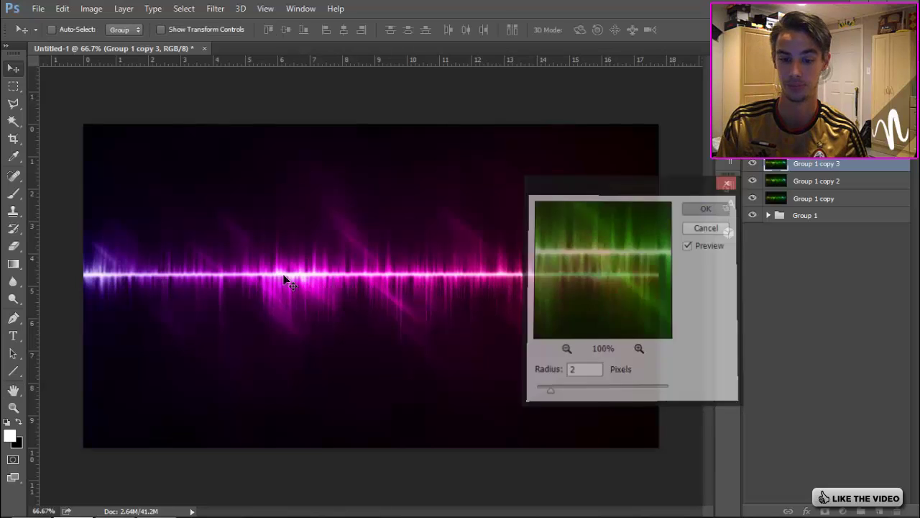
# Erase the glow along the soundwave line from the left end toward the red end
pyautogui.click(13, 246)
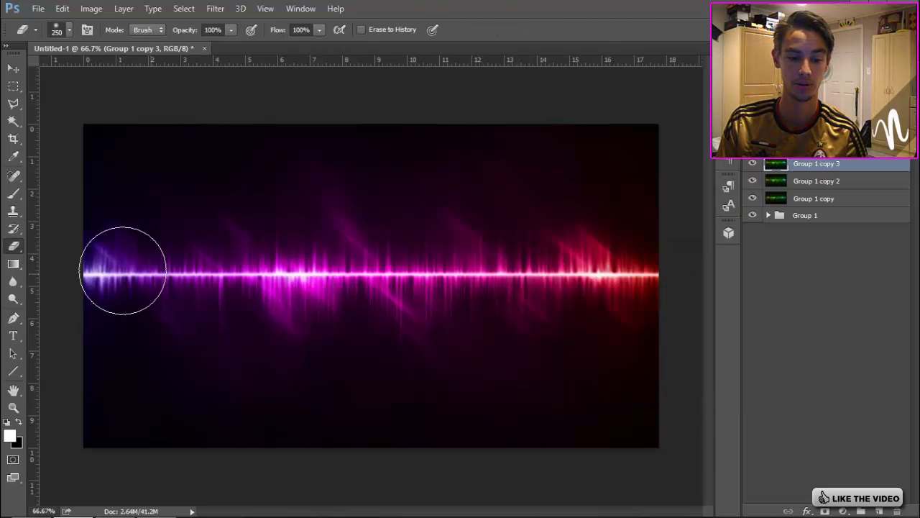
pyautogui.moveTo(107, 274)
pyautogui.mouseDown()
pyautogui.moveTo(139, 238)
pyautogui.moveTo(206, 245)
pyautogui.mouseUp()
pyautogui.moveTo(277, 257)
pyautogui.mouseDown()
pyautogui.moveTo(327, 292)
pyautogui.moveTo(354, 268)
pyautogui.moveTo(463, 317)
pyautogui.moveTo(497, 291)
pyautogui.moveTo(624, 314)
pyautogui.moveTo(650, 267)
pyautogui.moveTo(705, 381)
pyautogui.mouseUp()
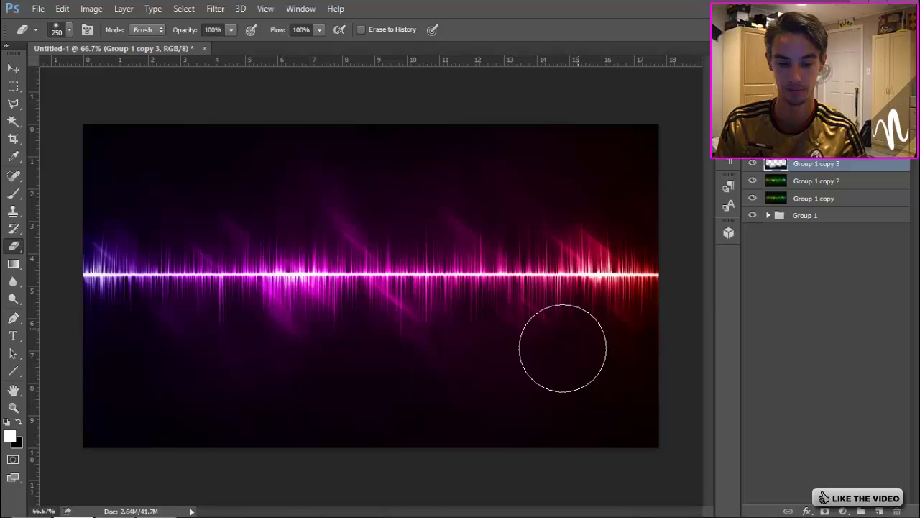
# Merge Group 1 copy 3 into the layer below and duplicate the merged glow layer
pyautogui.rightClick(826, 164)
pyautogui.click(627, 417)
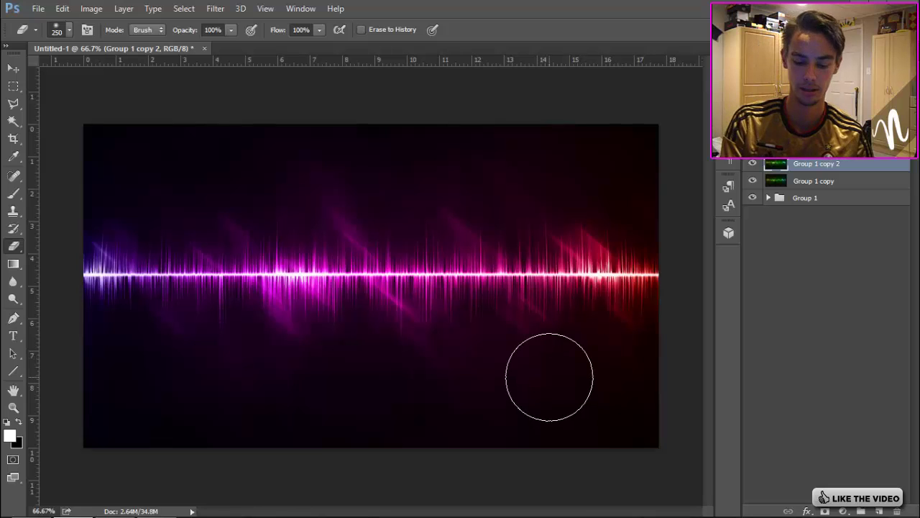
pyautogui.hotkey('ctrl', 'z')
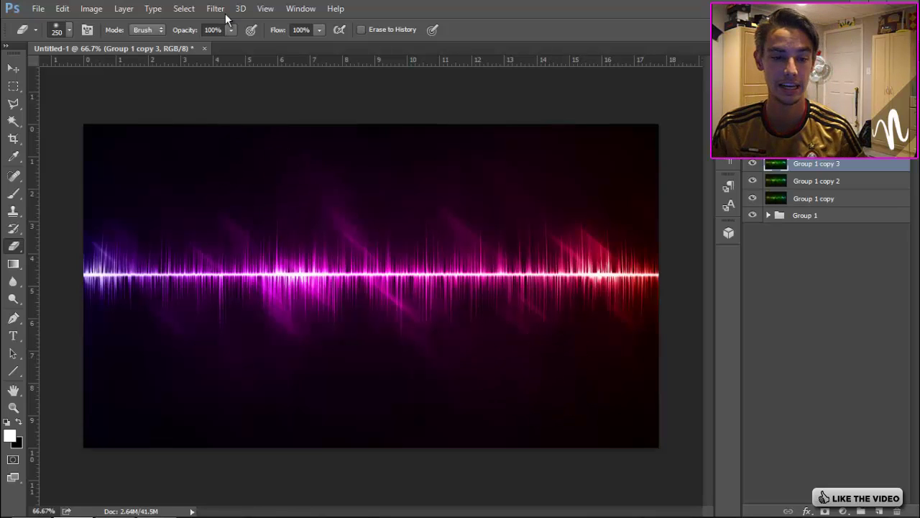
# Apply a Wave distortion with a lowered maximum amplitude (5–33) to Group 1 copy 3
pyautogui.click(223, 10)
pyautogui.moveTo(353, 169)
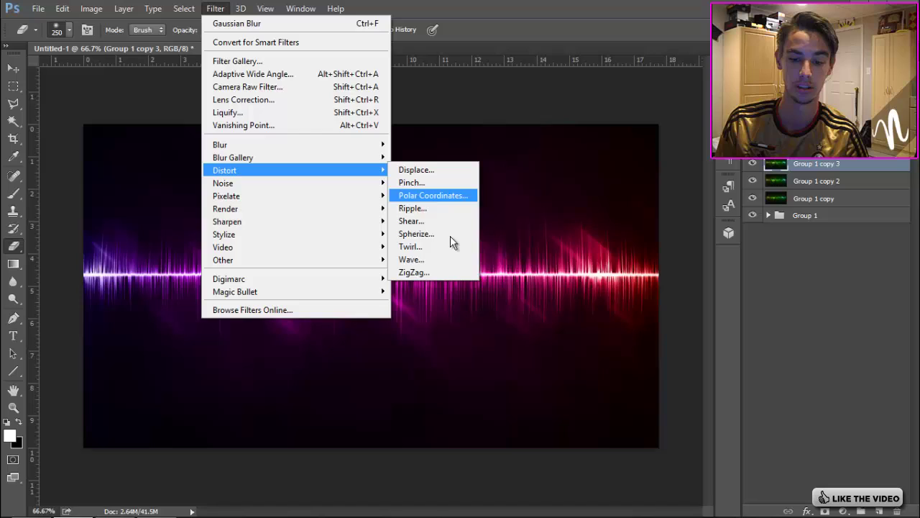
pyautogui.click(440, 259)
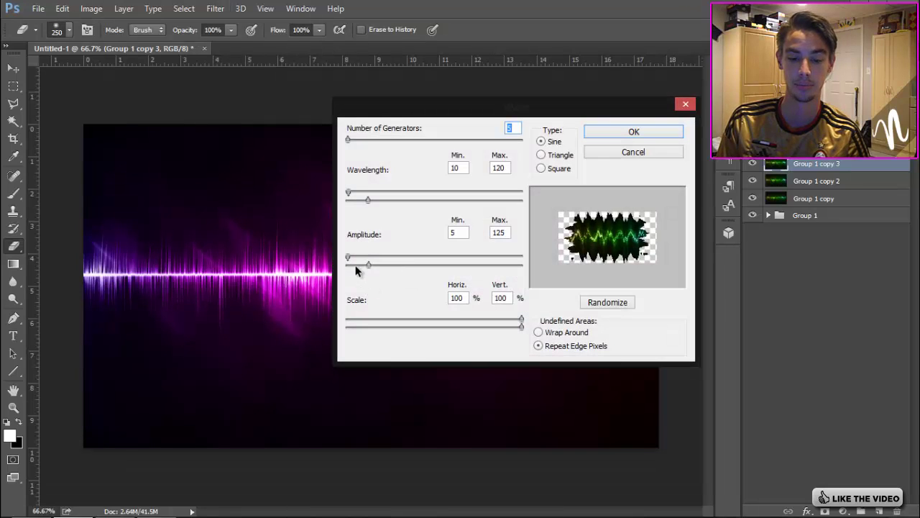
pyautogui.moveTo(356, 270); pyautogui.dragTo(354, 266)
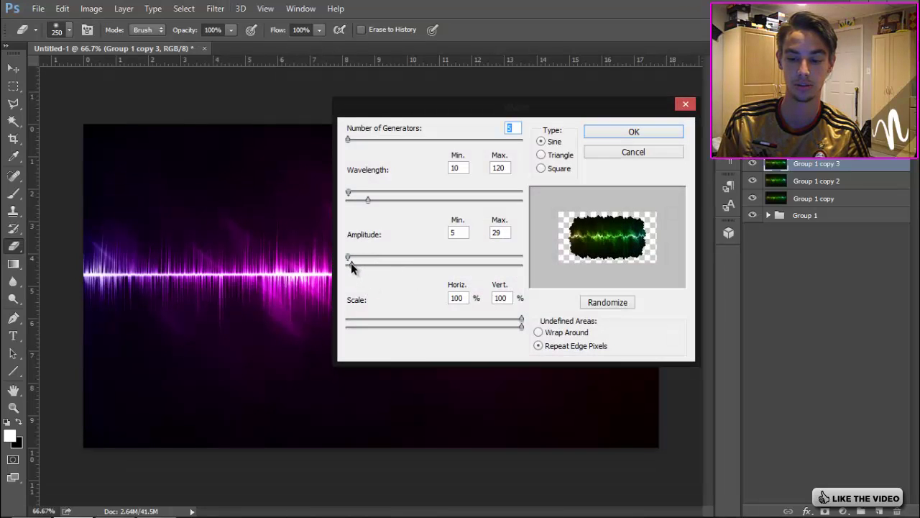
pyautogui.click(647, 131)
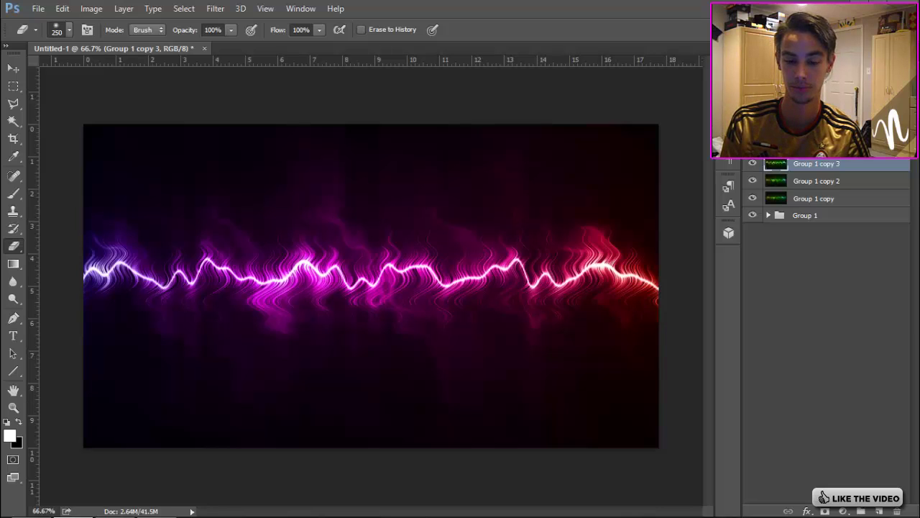
# Compare the layer before and after the Wave filter, keep the waves, and blend it in Lighten mode
pyautogui.hotkey('ctrl', 'z')
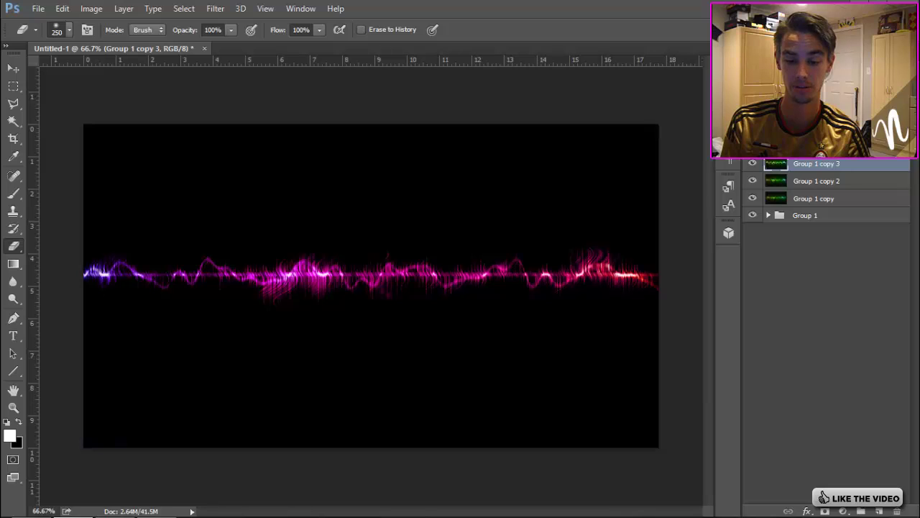
pyautogui.hotkey('ctrl', 'z')
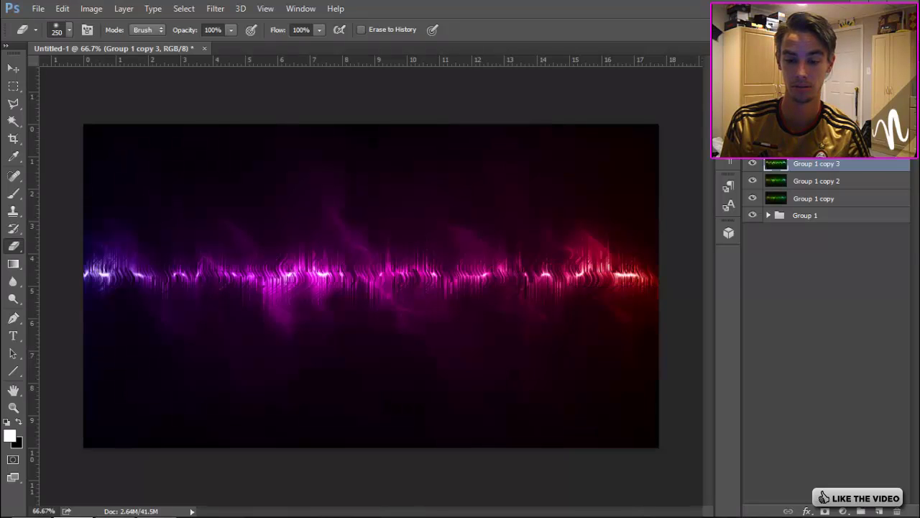
pyautogui.hotkey('ctrl', 'z')
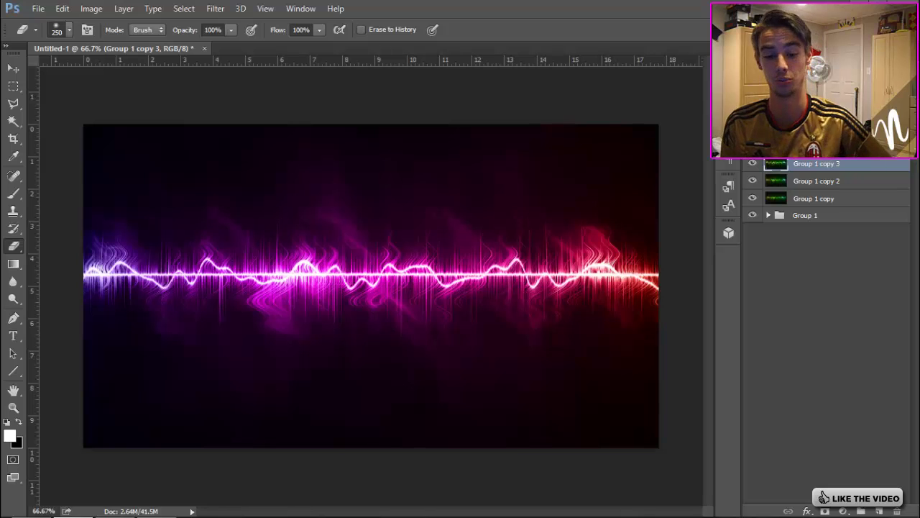
pyautogui.hotkey('ctrl', 'z')
pyautogui.hotkey('ctrl', 'z')
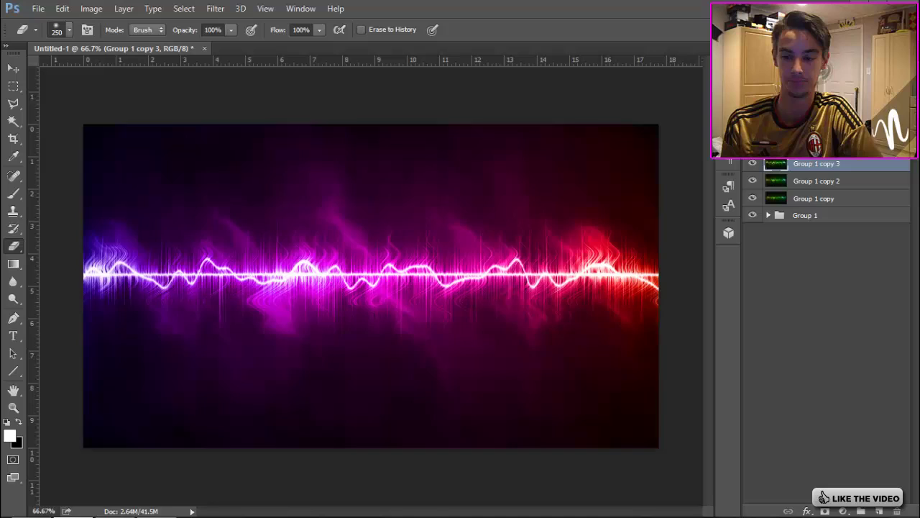
pyautogui.hotkey('ctrl', 'z')
pyautogui.hotkey('ctrl', 'z')
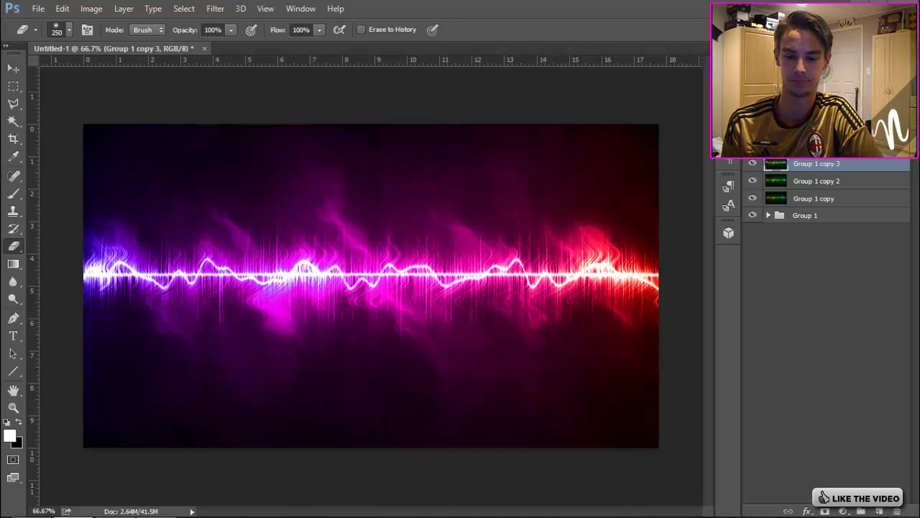
pyautogui.hotkey('ctrl', 'z')
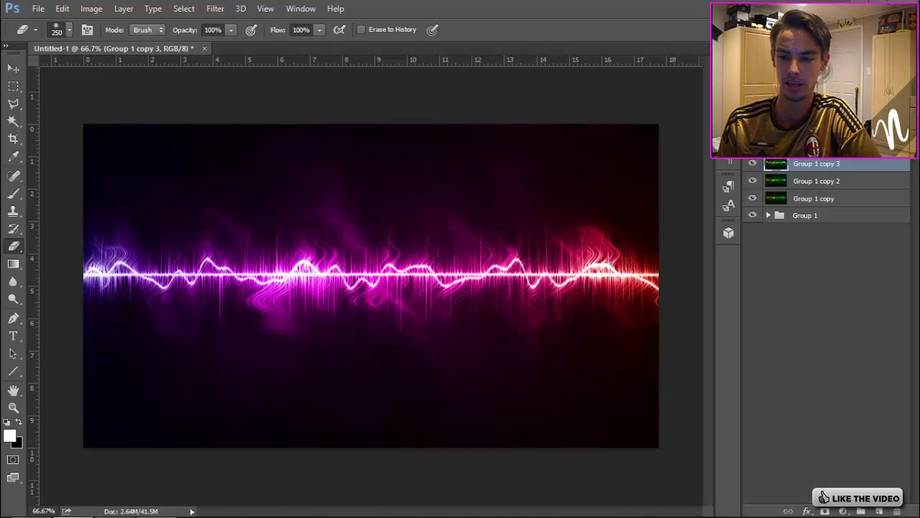
pyautogui.click(783, 140)
pyautogui.click(768, 174)
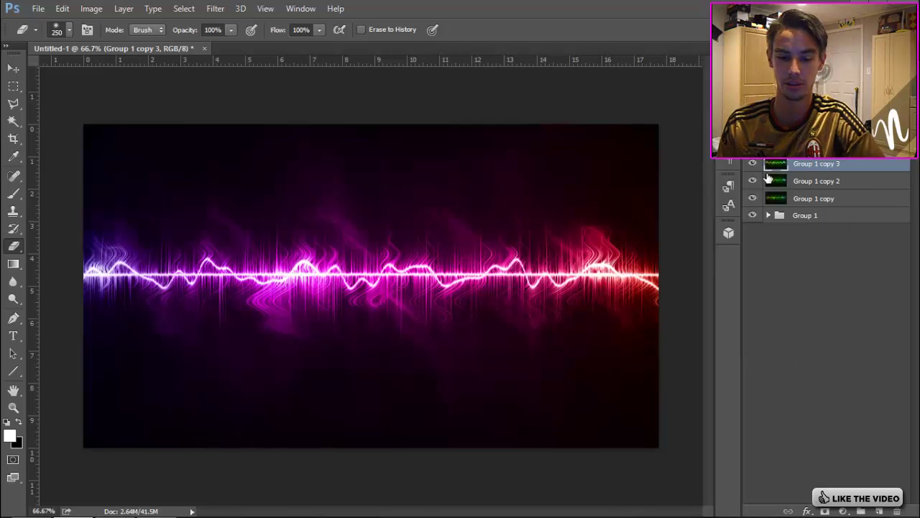
# Erase the wavy line, merge Group 1 copy 3 into Group 1 copy 2, and duplicate it again
pyautogui.moveTo(189, 262)
pyautogui.mouseDown()
pyautogui.moveTo(113, 266)
pyautogui.moveTo(318, 271)
pyautogui.moveTo(405, 264)
pyautogui.moveTo(527, 281)
pyautogui.moveTo(653, 276)
pyautogui.moveTo(698, 288)
pyautogui.mouseUp()
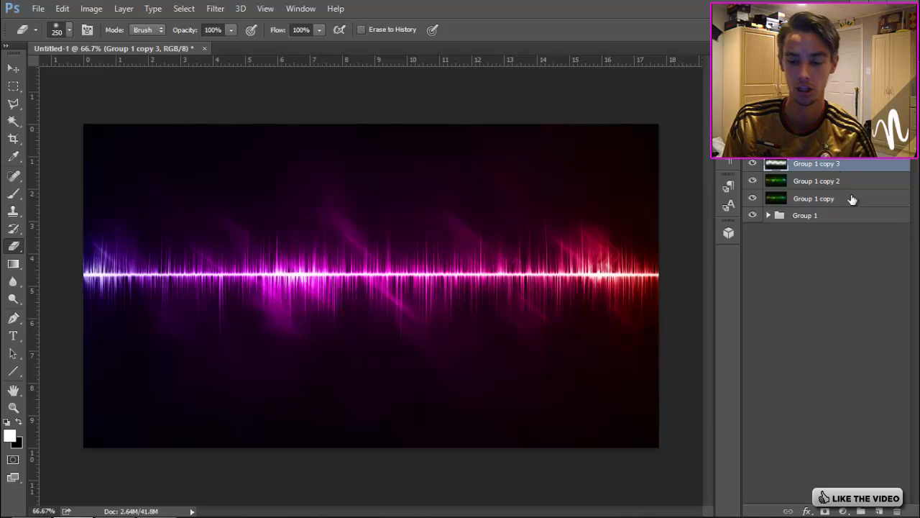
pyautogui.rightClick(824, 170)
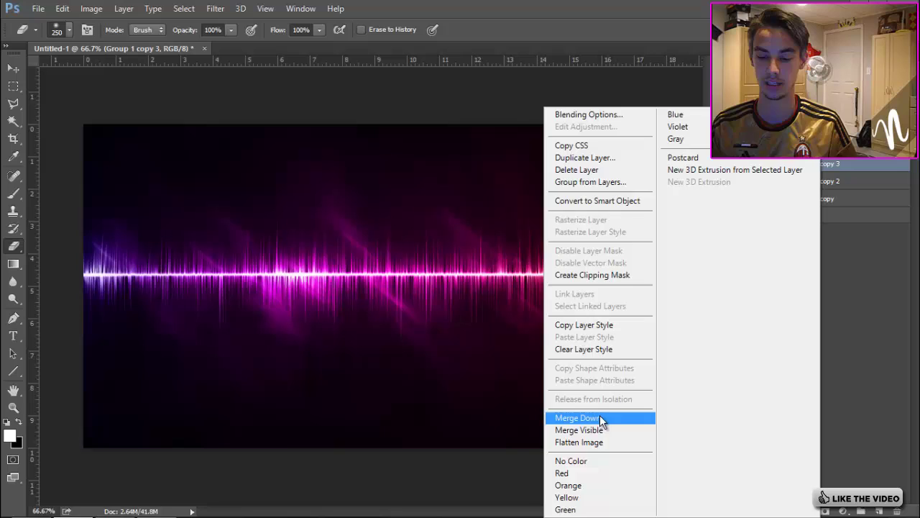
pyautogui.click(600, 417)
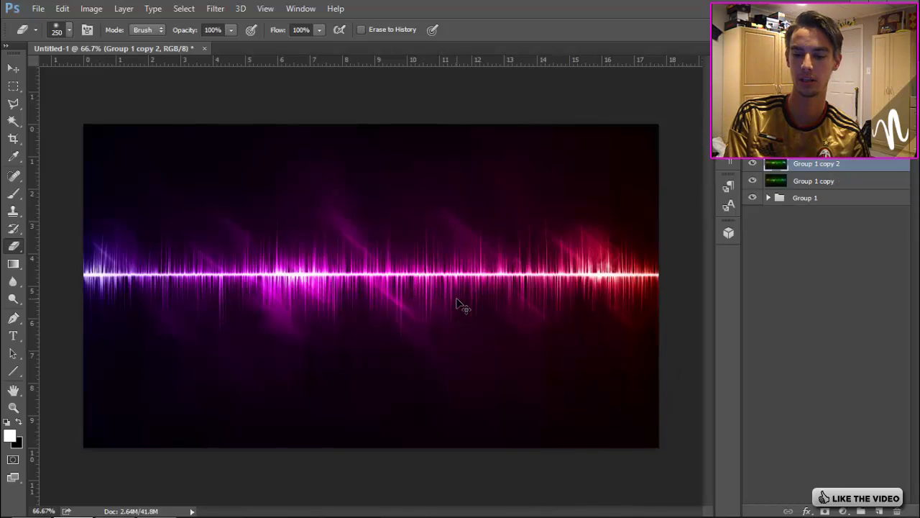
pyautogui.hotkey('ctrl', 'j')
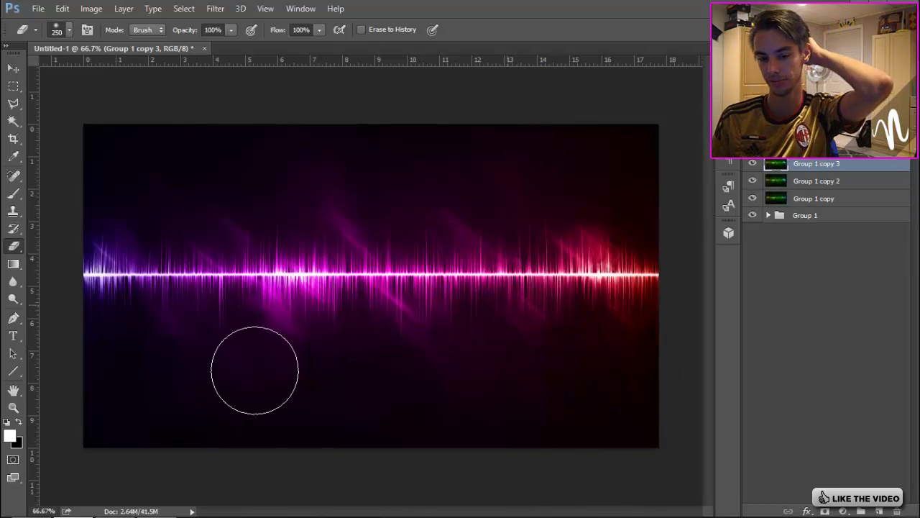
# Open File Explorer on the Desktop folder, then return to Group 1 copy 3's layer menu
pyautogui.moveTo(108, 514)
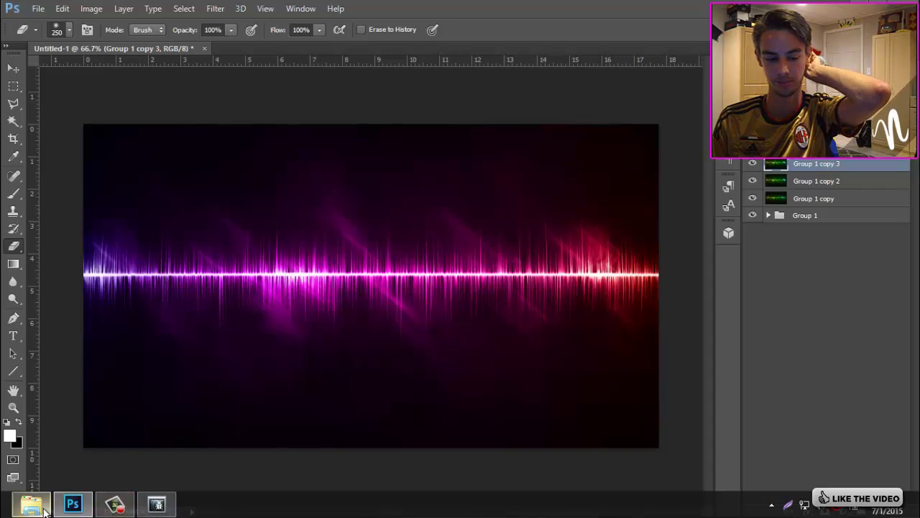
pyautogui.click(31, 503)
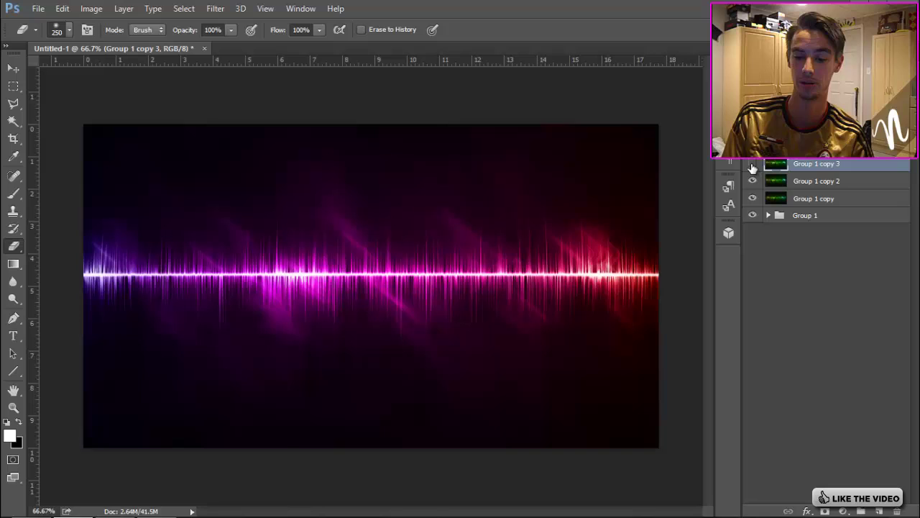
pyautogui.rightClick(826, 166)
# Merge Group 1 copy 3 and undo it, then preview Mezzotint without applying it
pyautogui.click(597, 421)
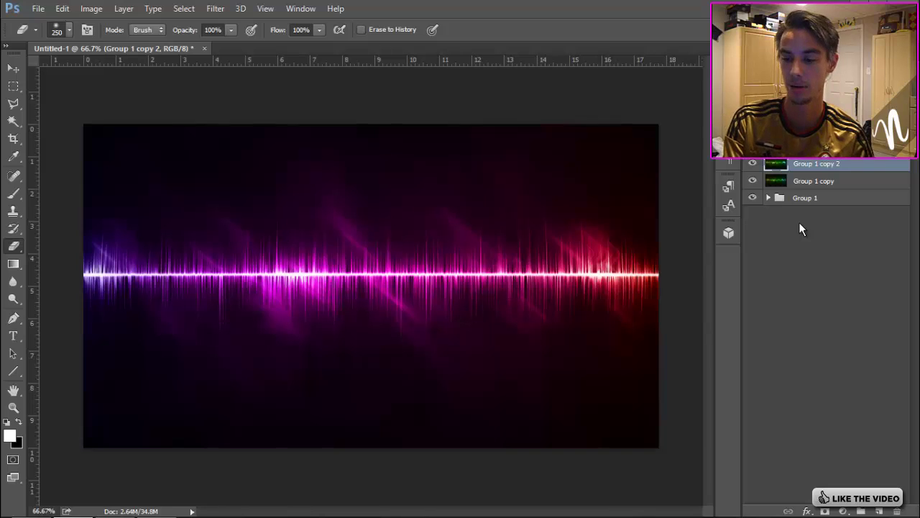
pyautogui.hotkey('ctrl', 'z')
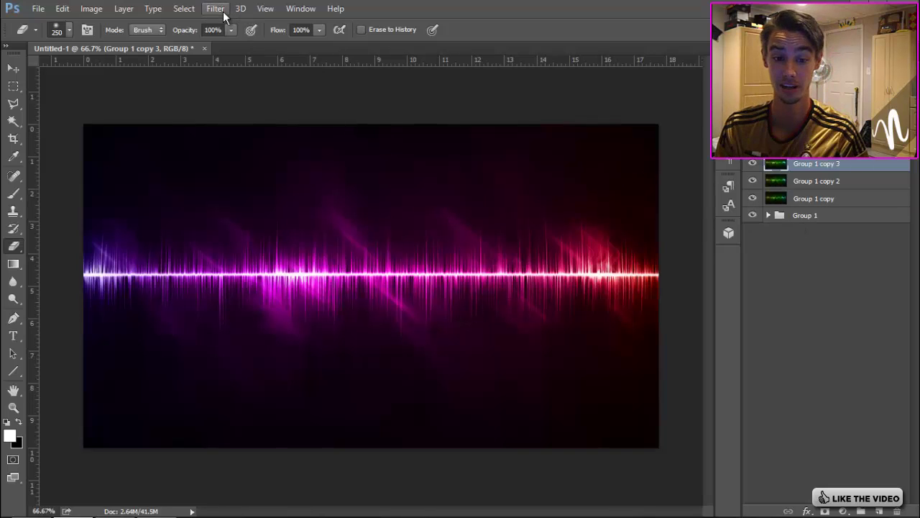
pyautogui.click(221, 9)
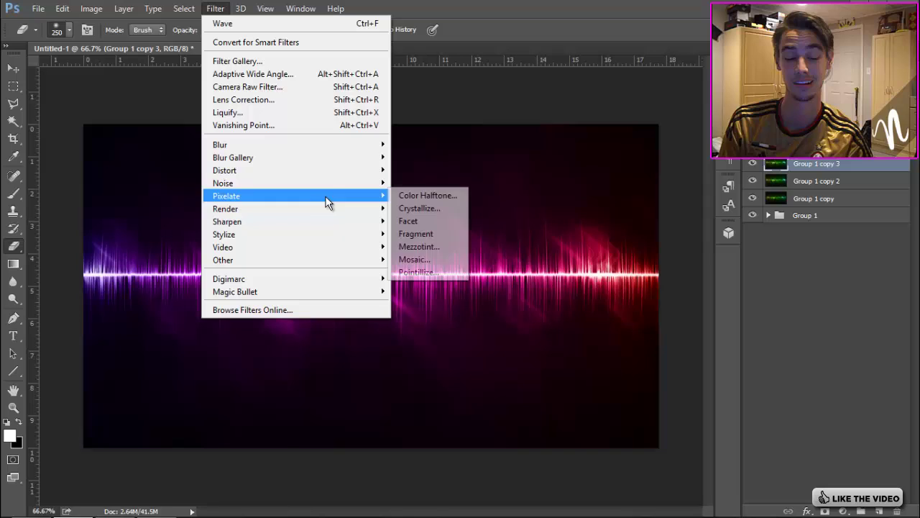
pyautogui.moveTo(343, 210)
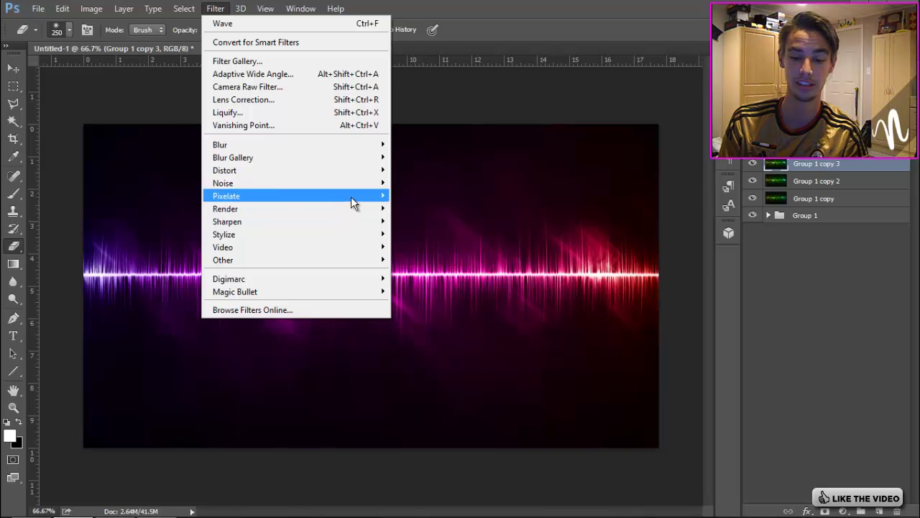
pyautogui.click(419, 246)
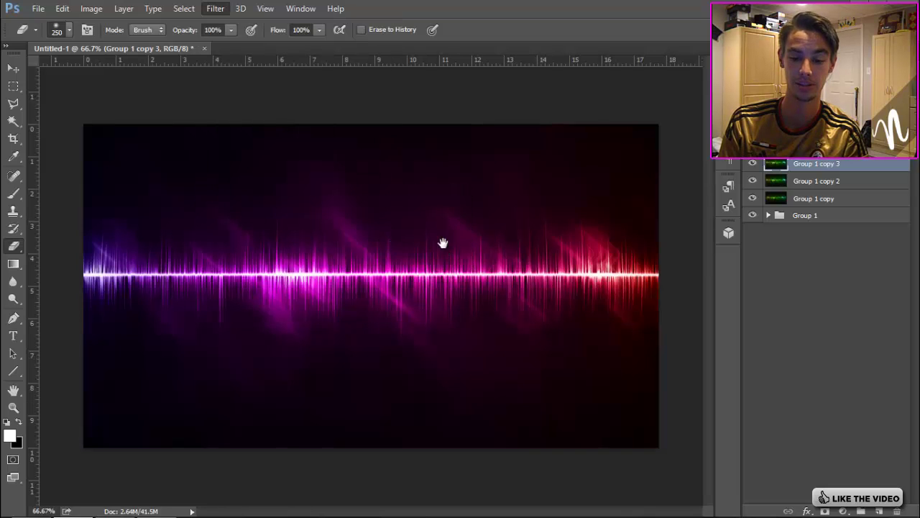
pyautogui.click(559, 138)
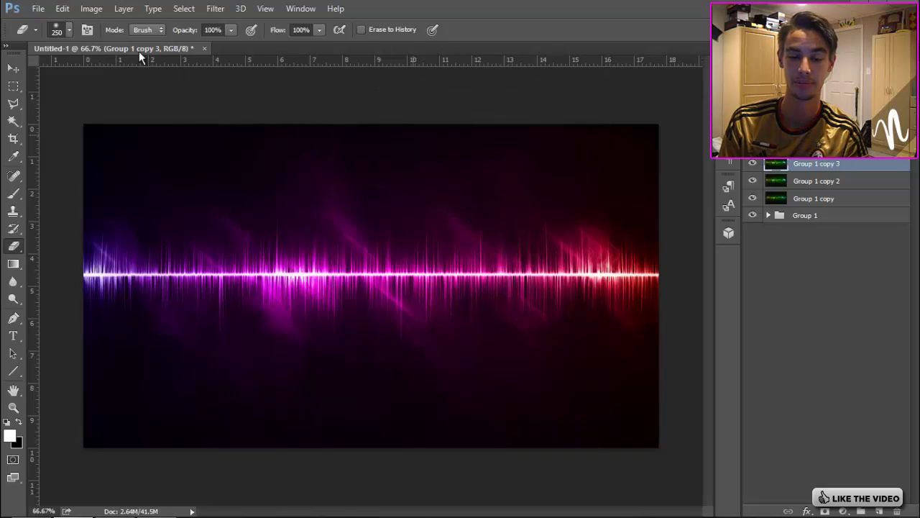
# Rotate the canvas 90° clockwise to portrait
pyautogui.click(100, 9)
pyautogui.moveTo(199, 132)
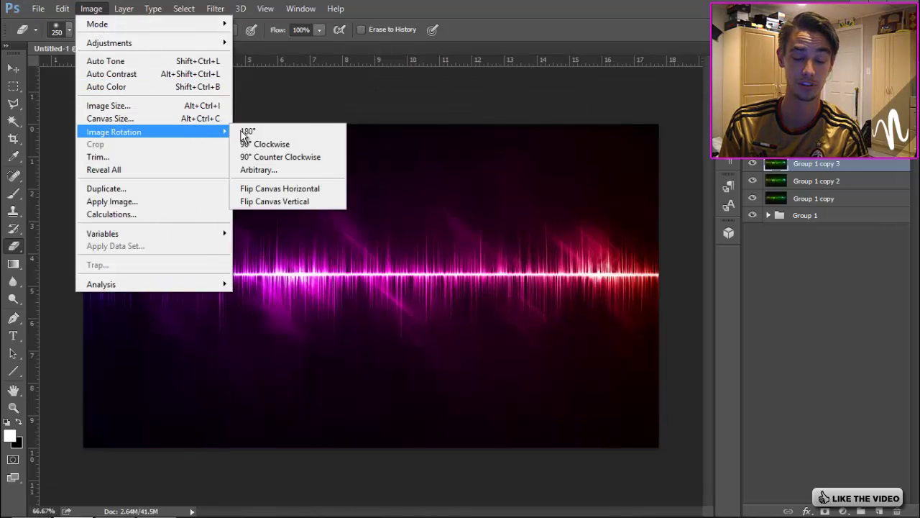
pyautogui.click(248, 131)
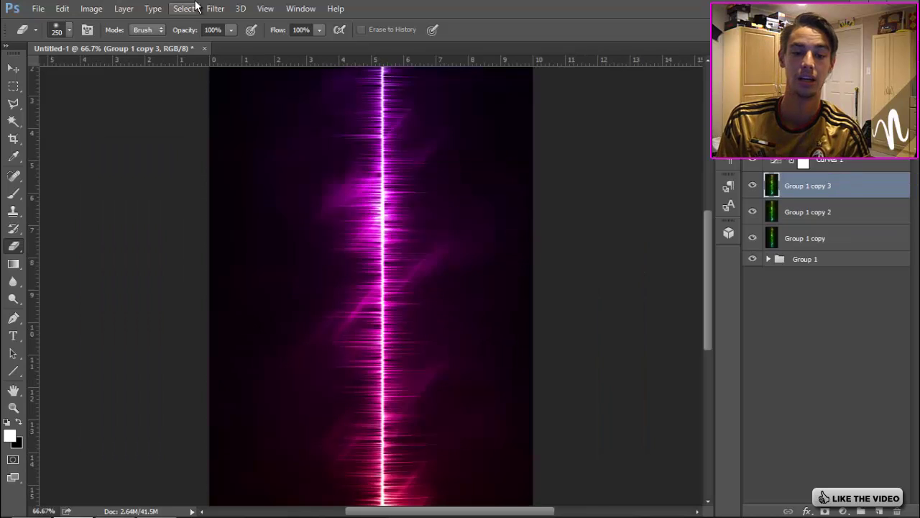
# Apply a Mezzotint filter of type Long Lines to Group 1 copy 3
pyautogui.click(218, 9)
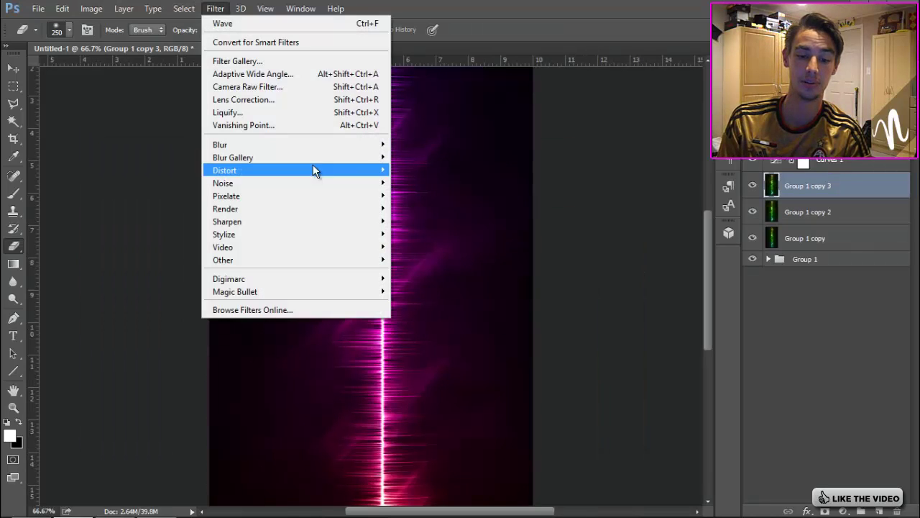
pyautogui.moveTo(351, 194)
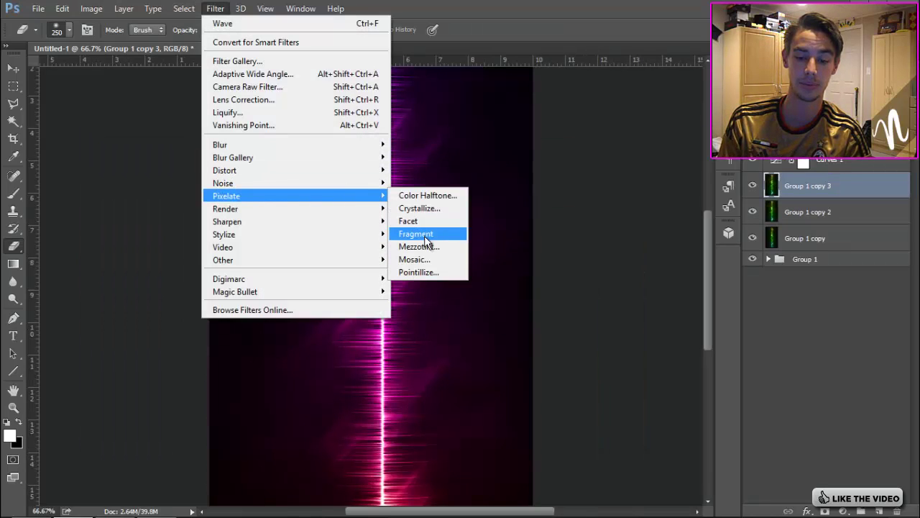
pyautogui.click(430, 247)
pyautogui.click(408, 303)
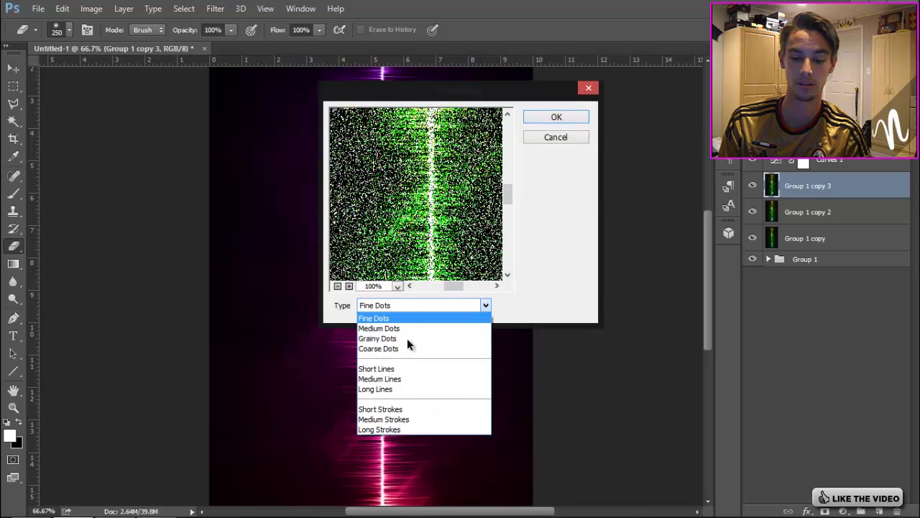
pyautogui.click(404, 389)
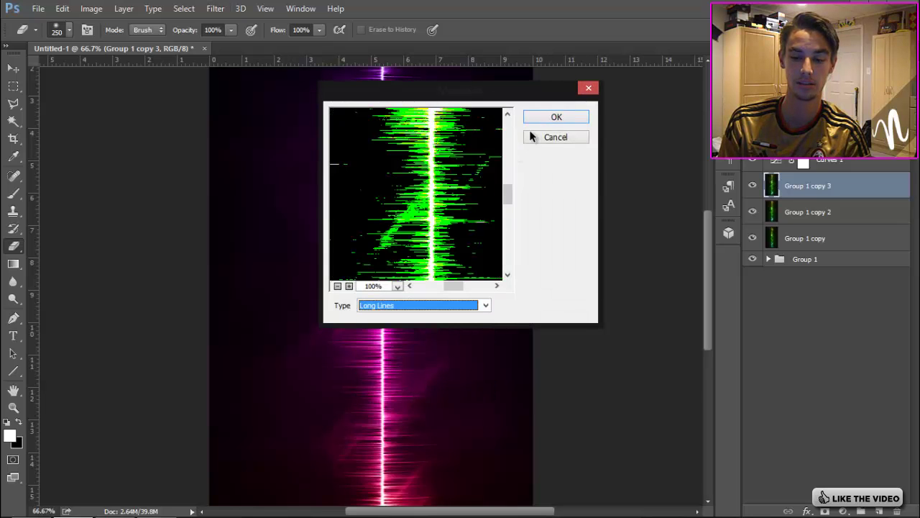
pyautogui.click(558, 118)
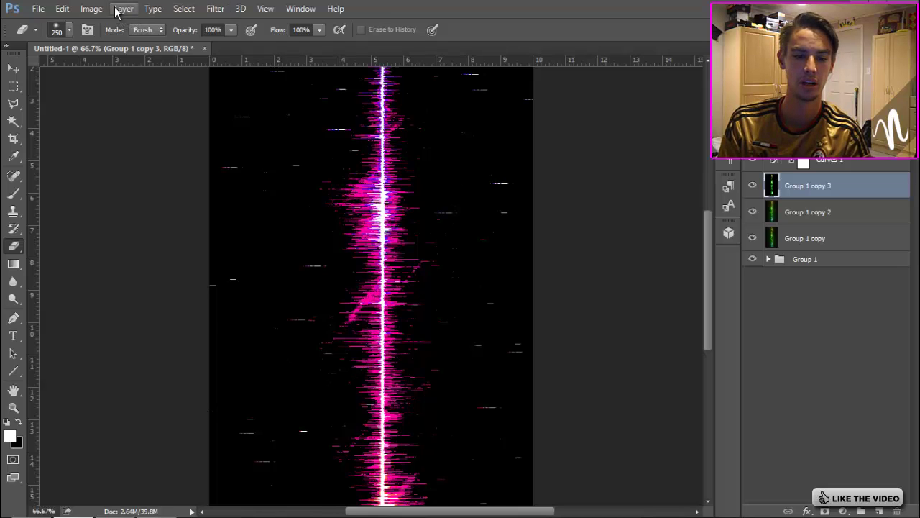
# Rotate the canvas 90° counter clockwise back to landscape
pyautogui.click(93, 9)
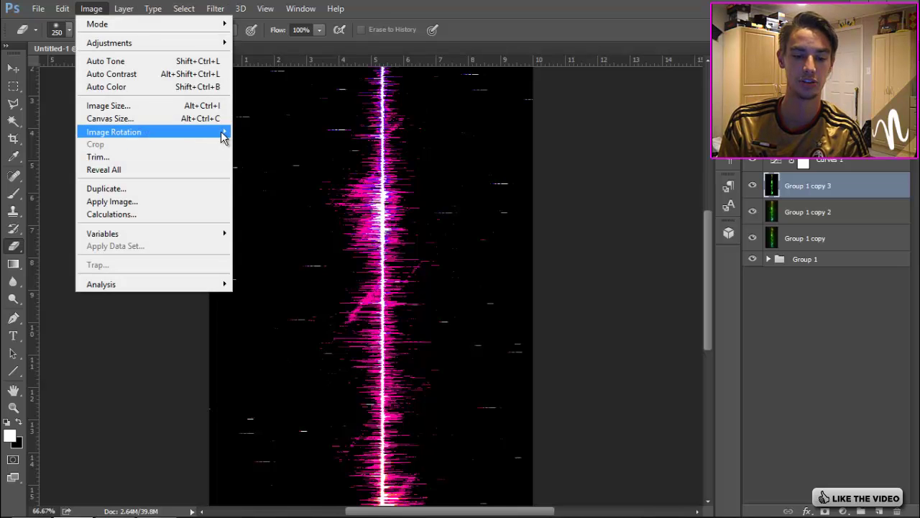
pyautogui.moveTo(223, 135)
pyautogui.click(291, 160)
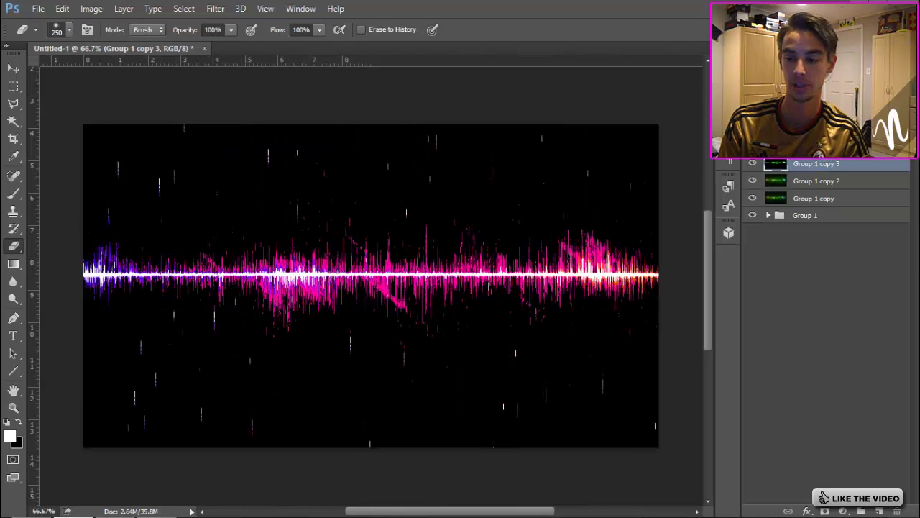
# Set the streaked layer's blend mode to Linear Dodge (Add)
pyautogui.click(803, 161)
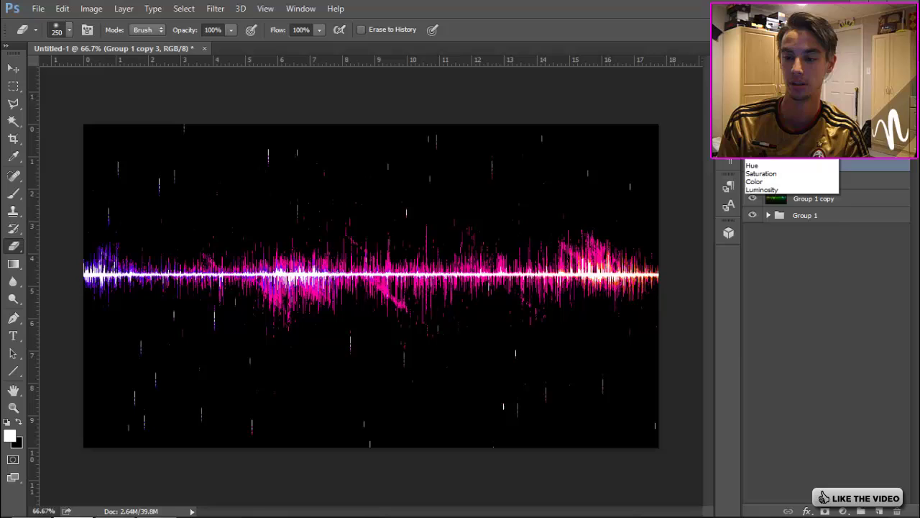
pyautogui.click(797, 197)
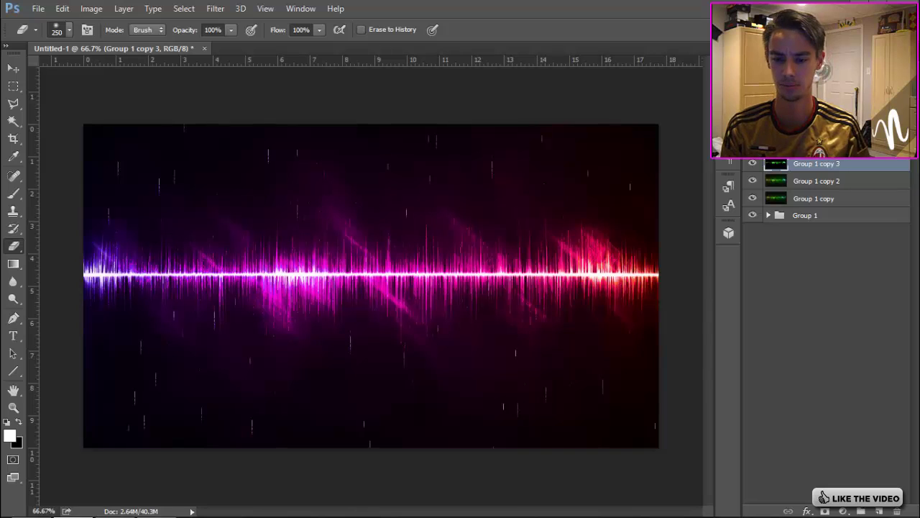
pyautogui.click(773, 106)
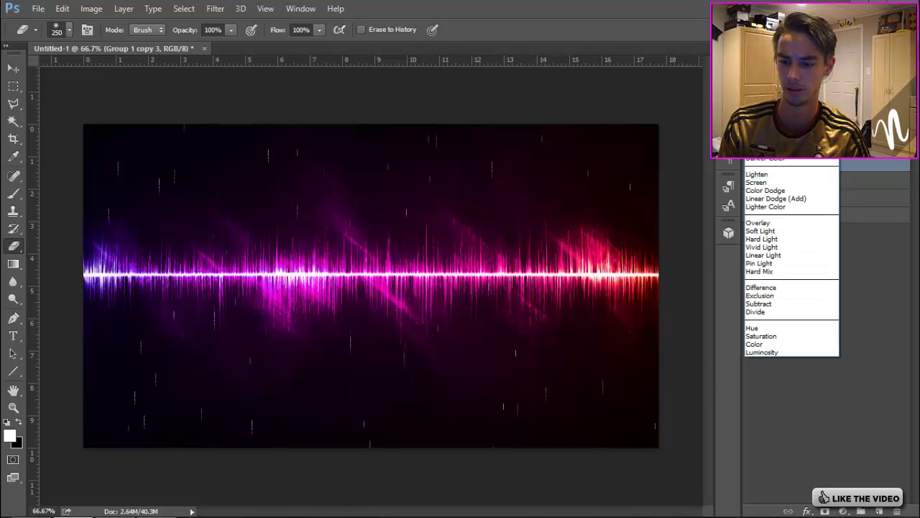
pyautogui.click(786, 200)
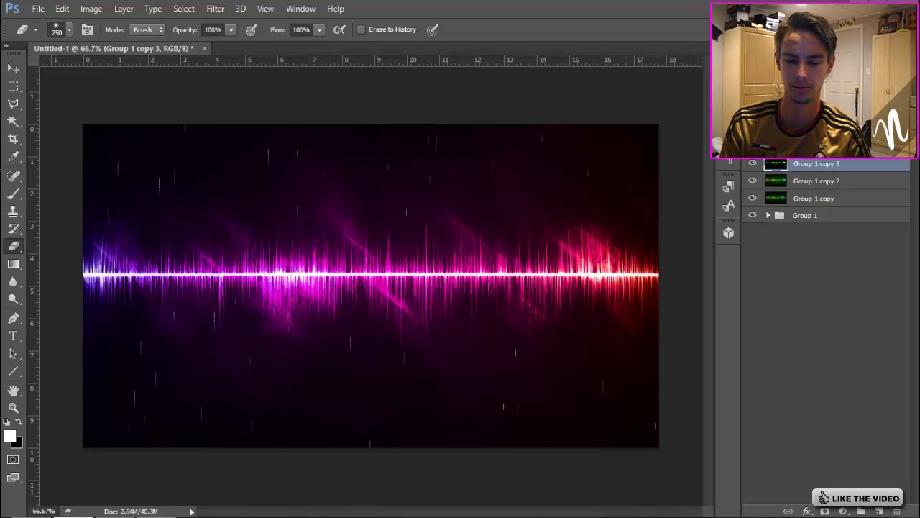
# Merge Group 1 copy 3 down, then undo to keep it as a separate layer
pyautogui.rightClick(814, 165)
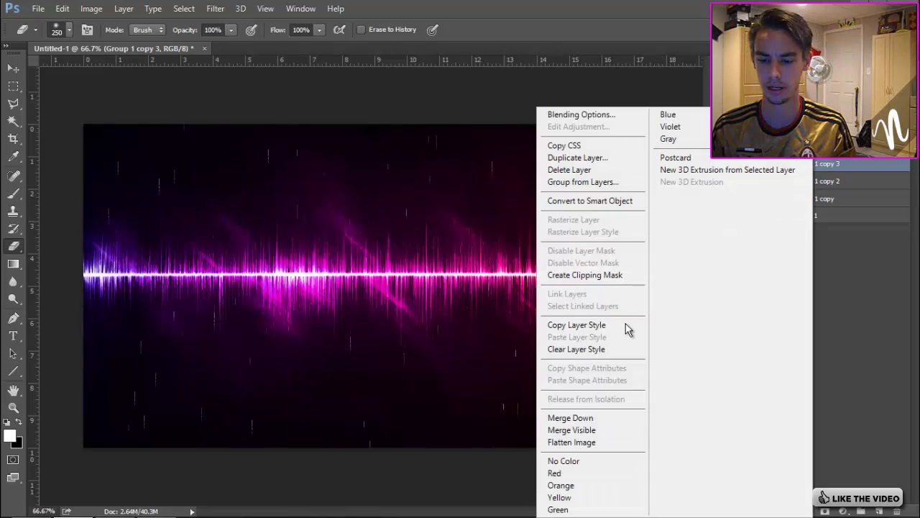
pyautogui.click(585, 418)
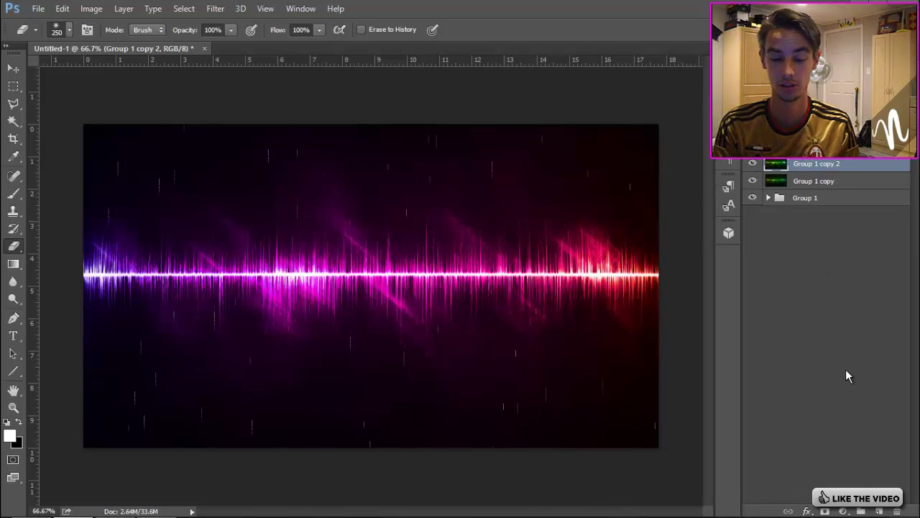
pyautogui.hotkey('ctrl', 'z')
# Apply Sharpen More to the streaked Group 1 copy 3 layer
pyautogui.click(215, 9)
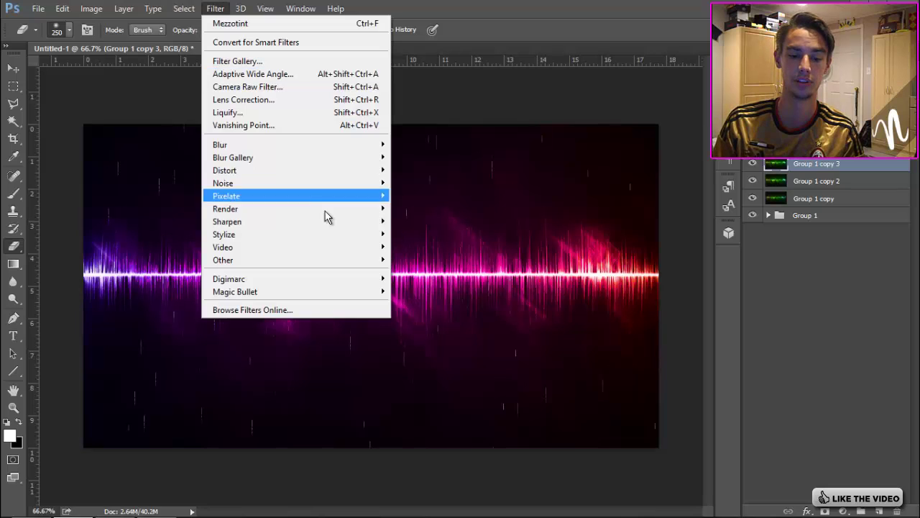
pyautogui.moveTo(338, 222)
pyautogui.click(435, 259)
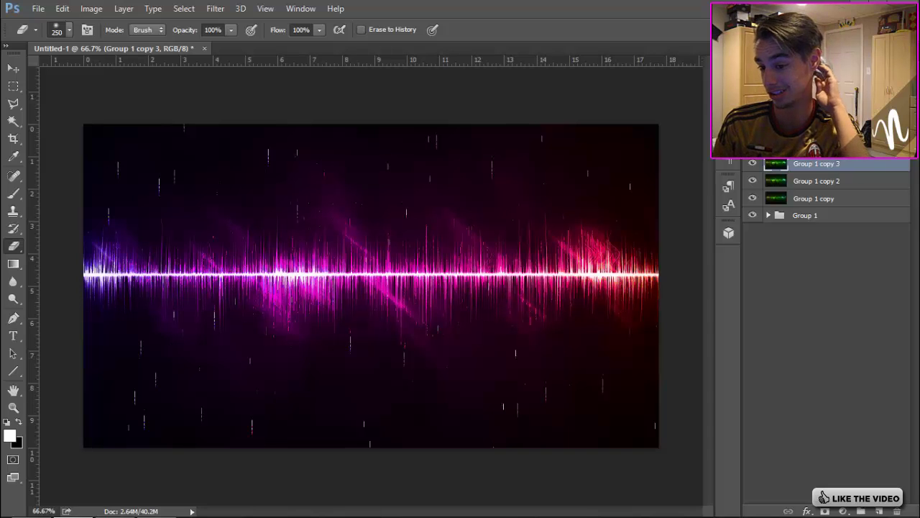
# Set the Hue/Saturation adjustment to Hue +103 and Saturation +30, turning the glow blue-cyan
pyautogui.doubleClick(775, 146)
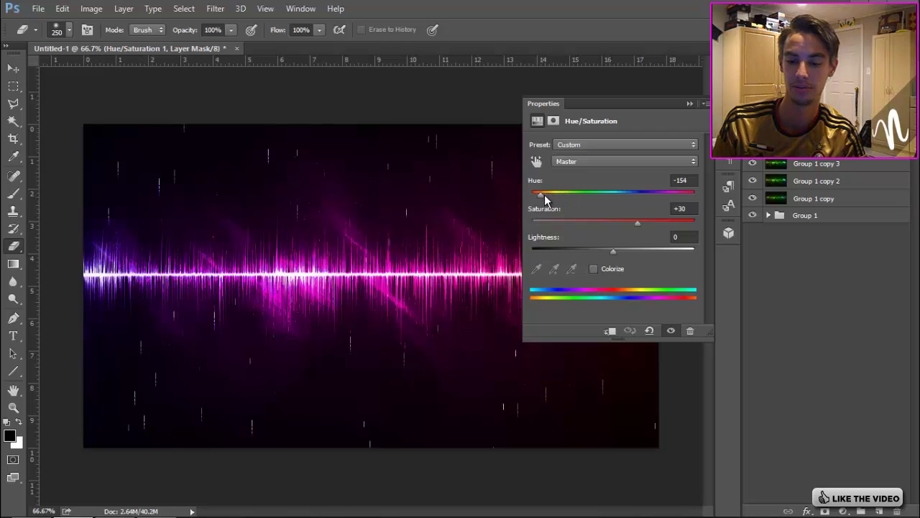
pyautogui.moveTo(548, 194); pyautogui.dragTo(669, 188)
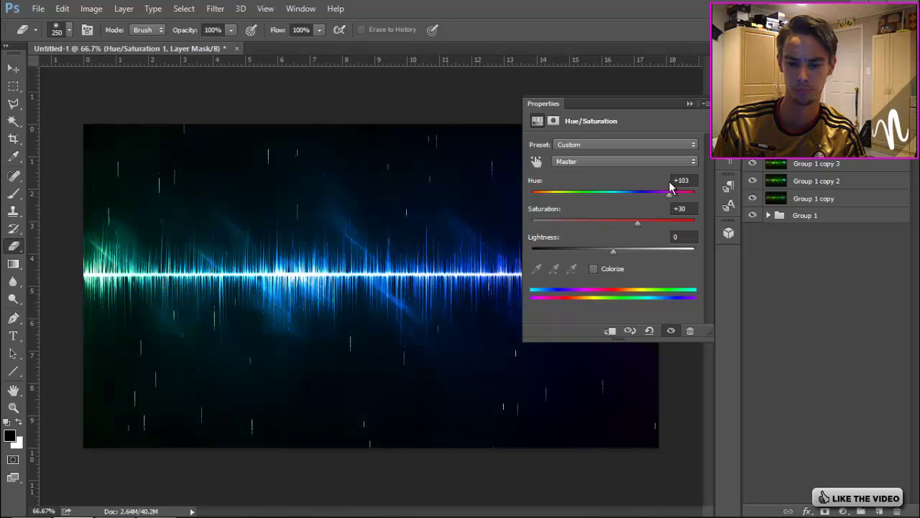
pyautogui.click(691, 104)
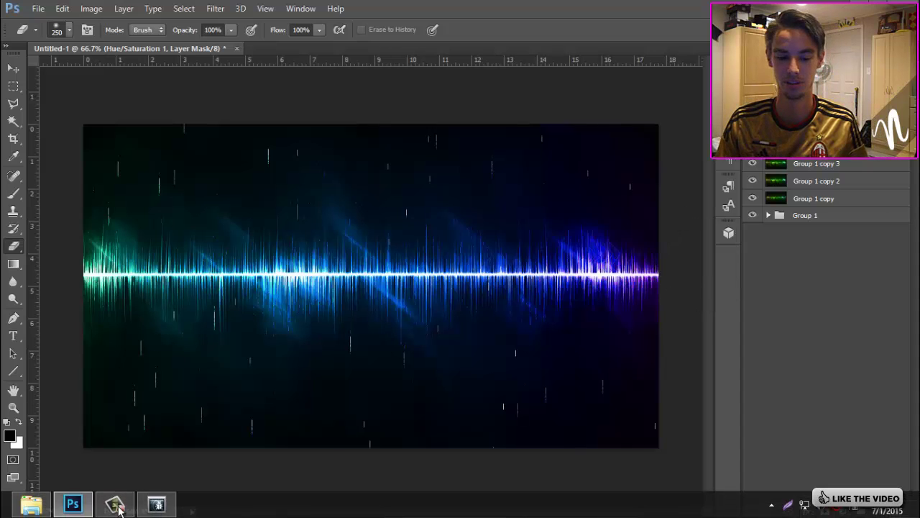
pyautogui.click(115, 506)
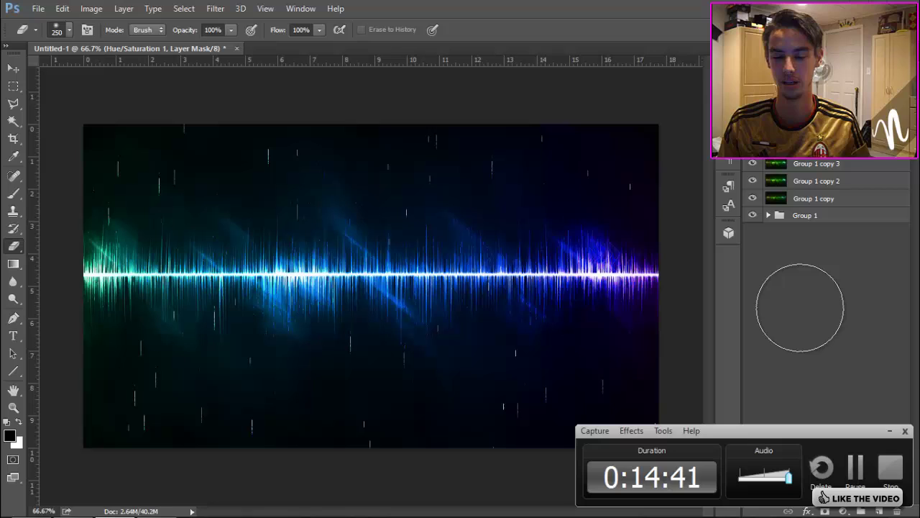